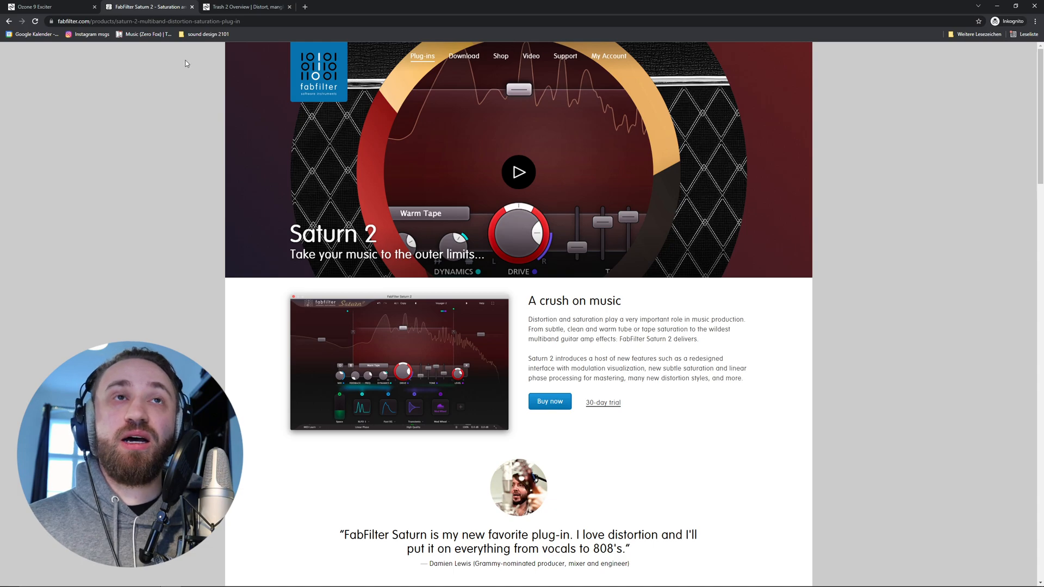
- Browse the Trash 2, Ozone 9 Exciter and Saturn 2 product pages as examples of multiband distortion plugins
left_click(234, 6)
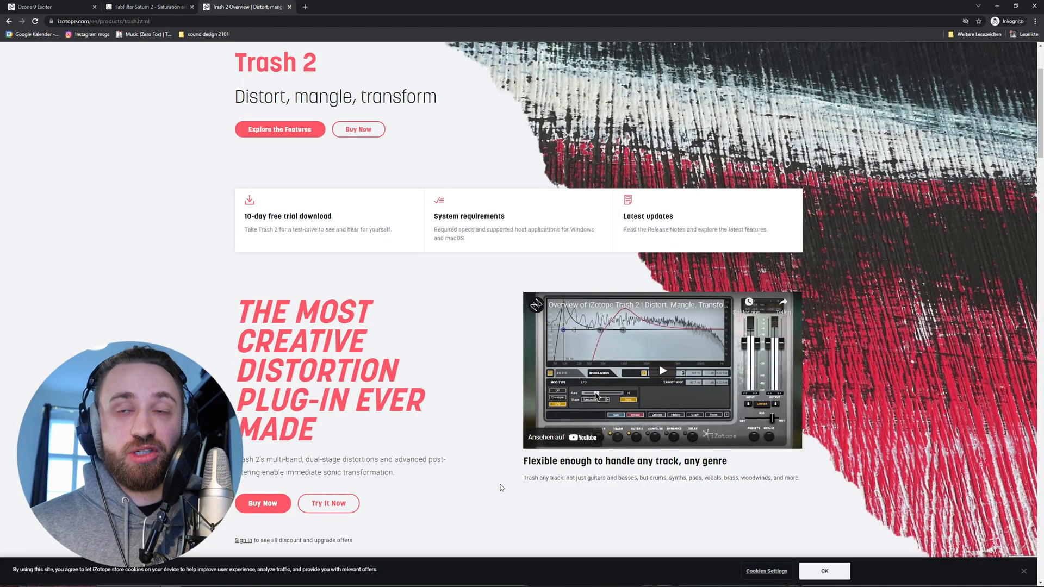
scroll(636, 299, "down", 1)
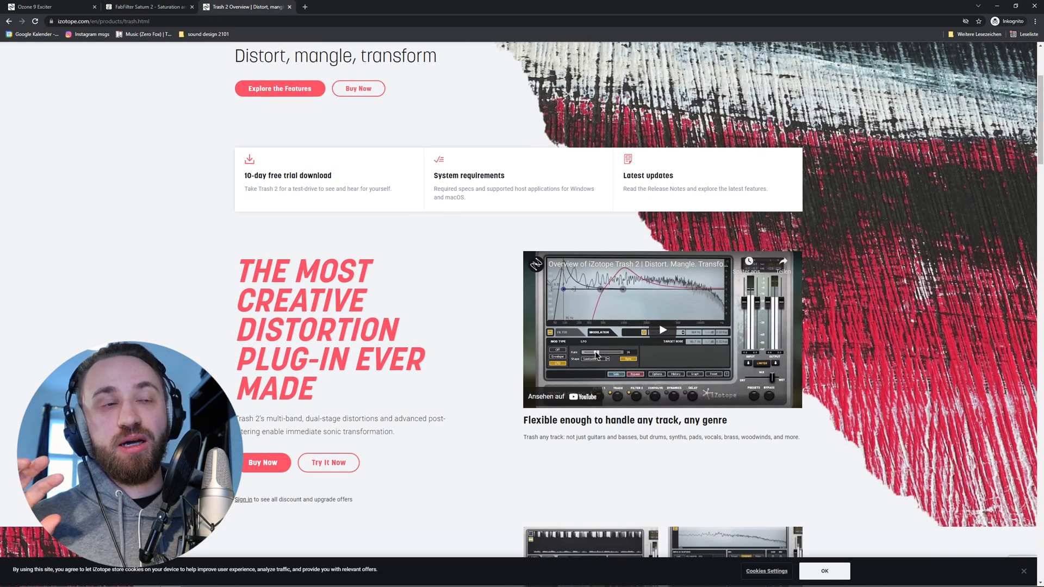
left_click(41, 8)
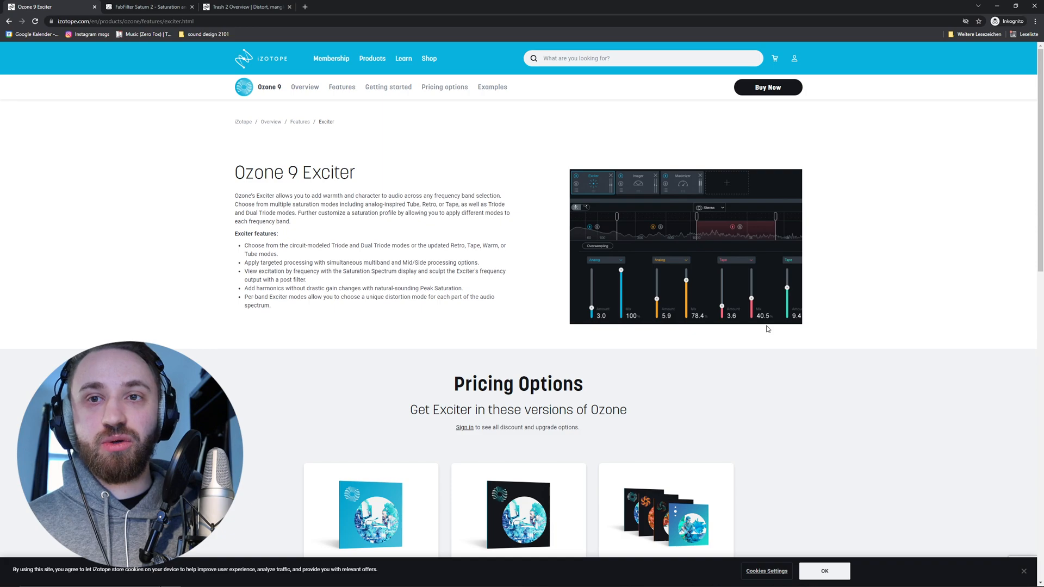
left_click(125, 6)
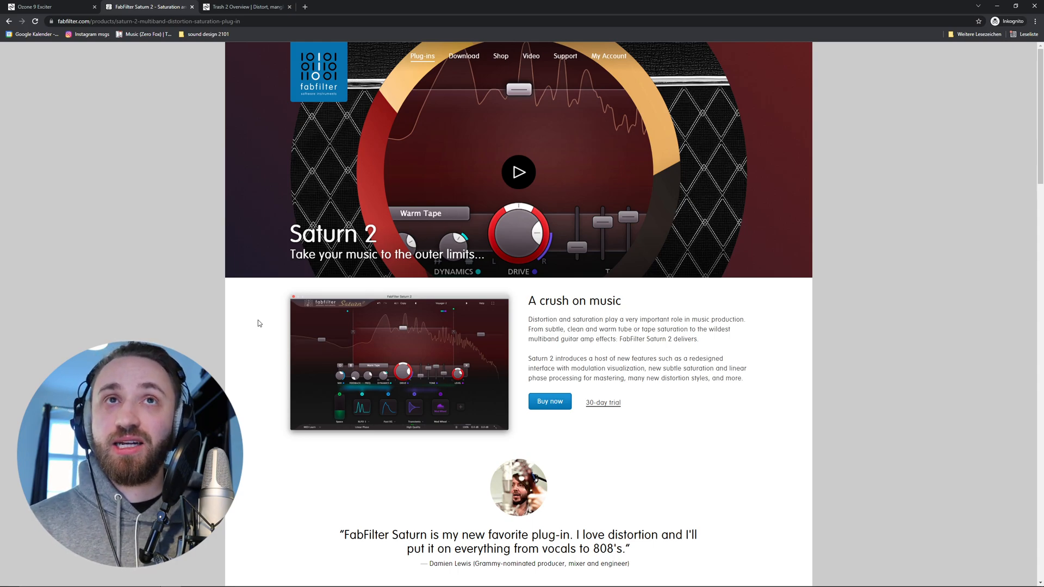
left_click(1000, 5)
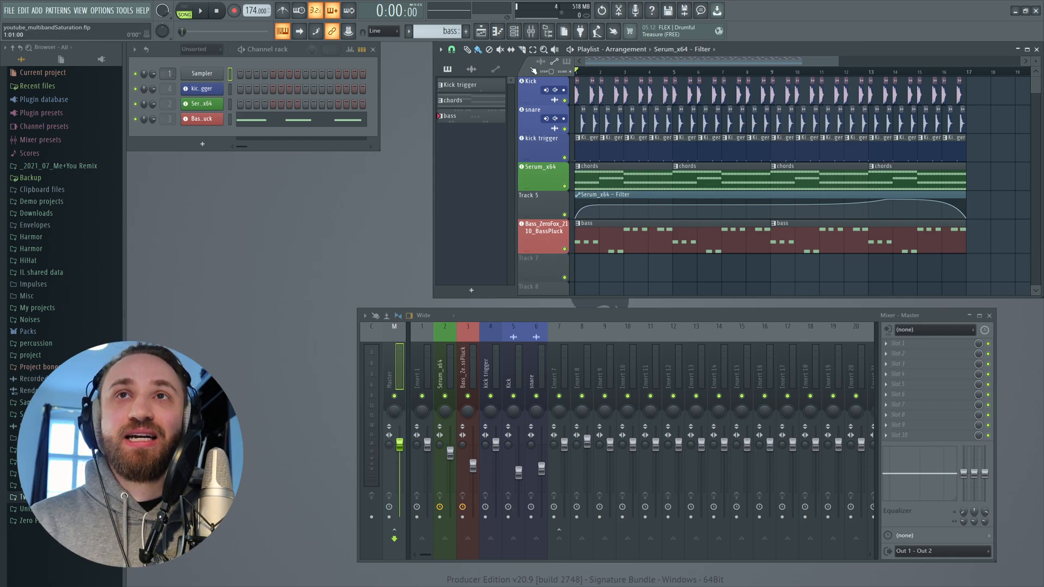
- Preview the project and load a Patcher effect onto the Master mixer track
key("space")
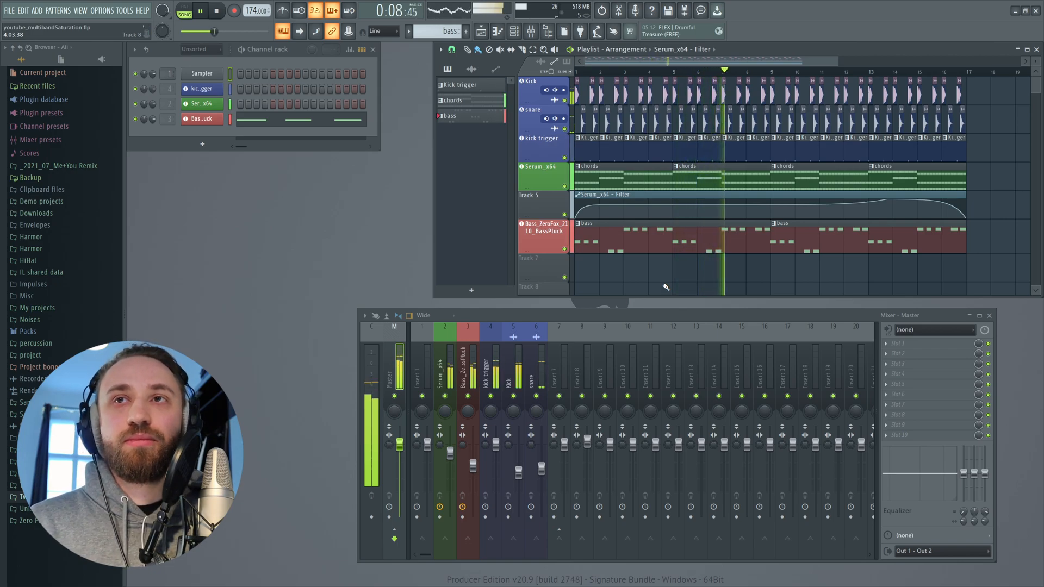
key("space")
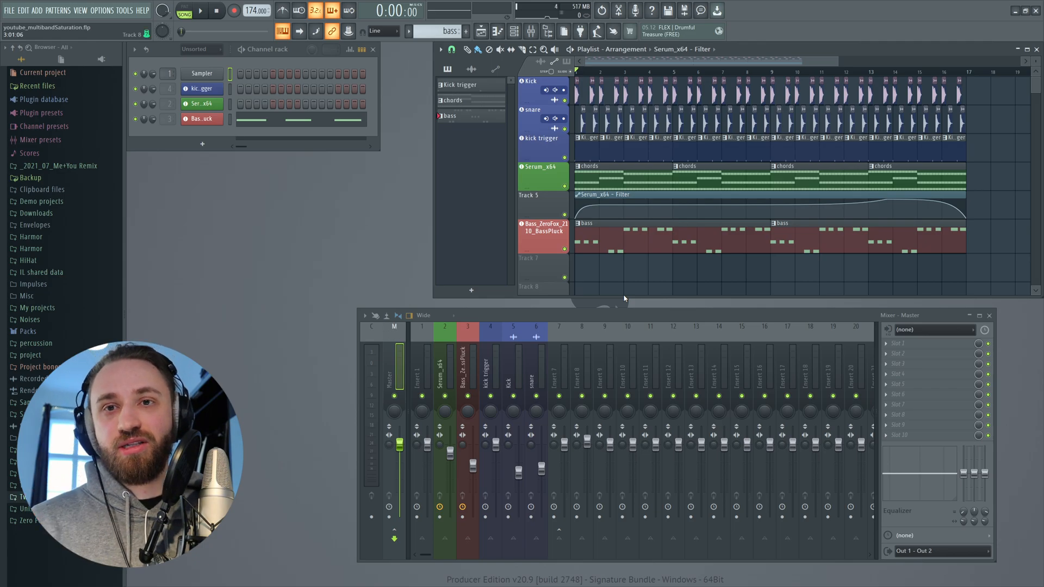
key("F8")
left_click_drag(886, 387, 468, 373)
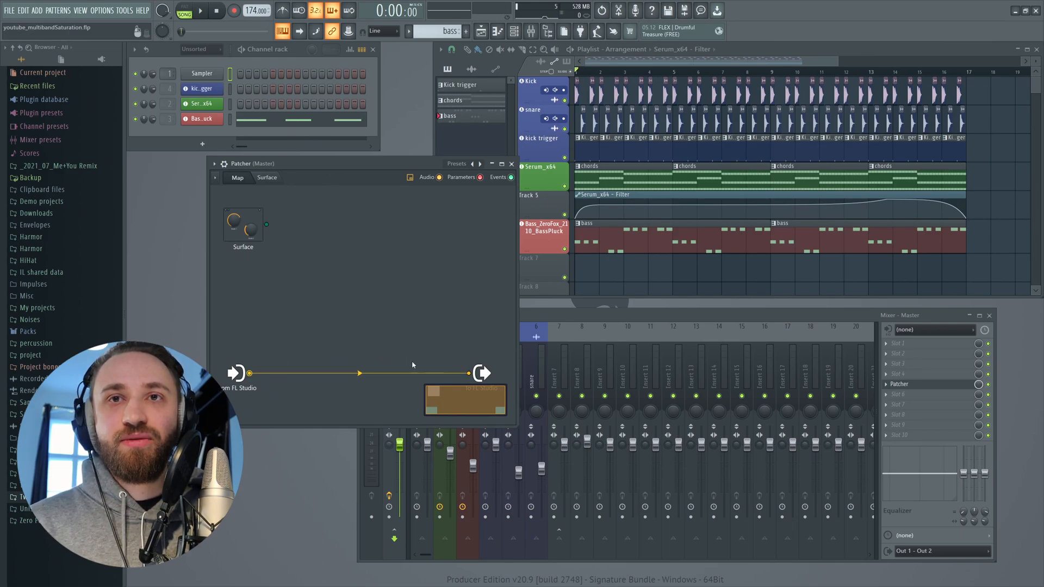
- Play the project while repositioning the Patcher and mixer windows for a clearer workspace
key("space")
left_click_drag(356, 162, 277, 158)
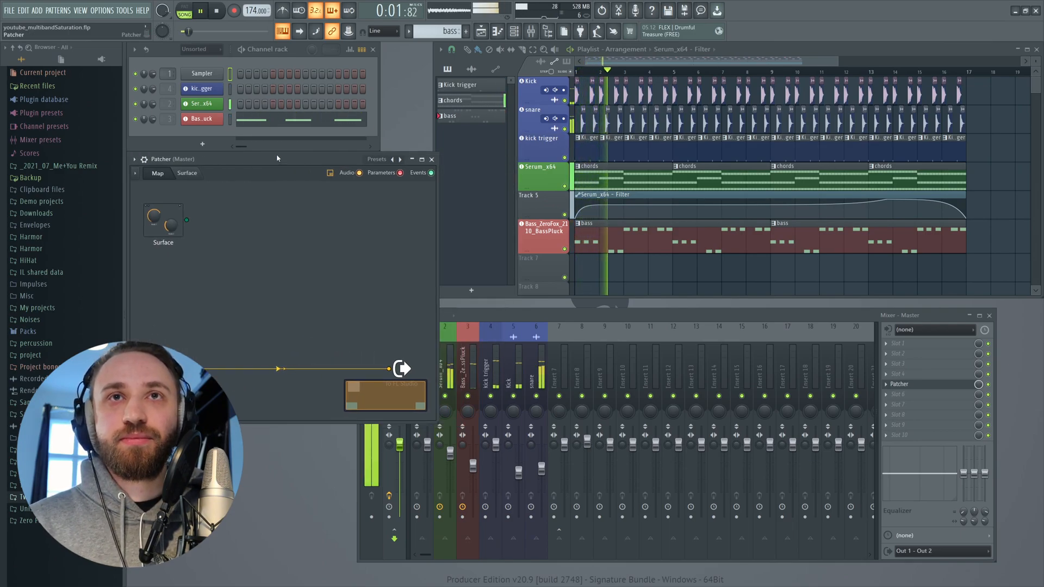
left_click_drag(500, 315, 536, 312)
left_click_drag(394, 345, 542, 345)
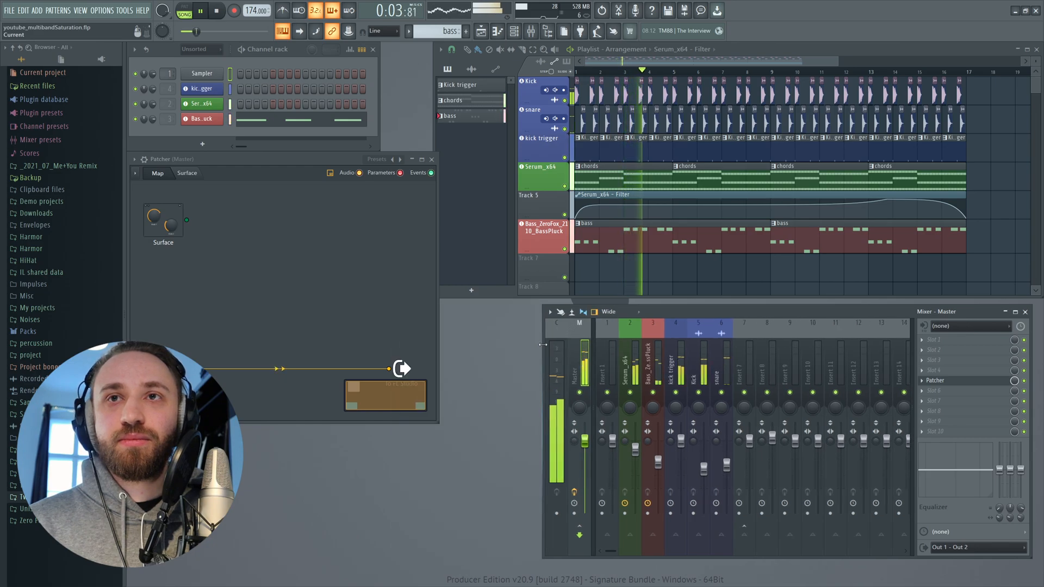
left_click_drag(279, 159, 368, 179)
key("space")
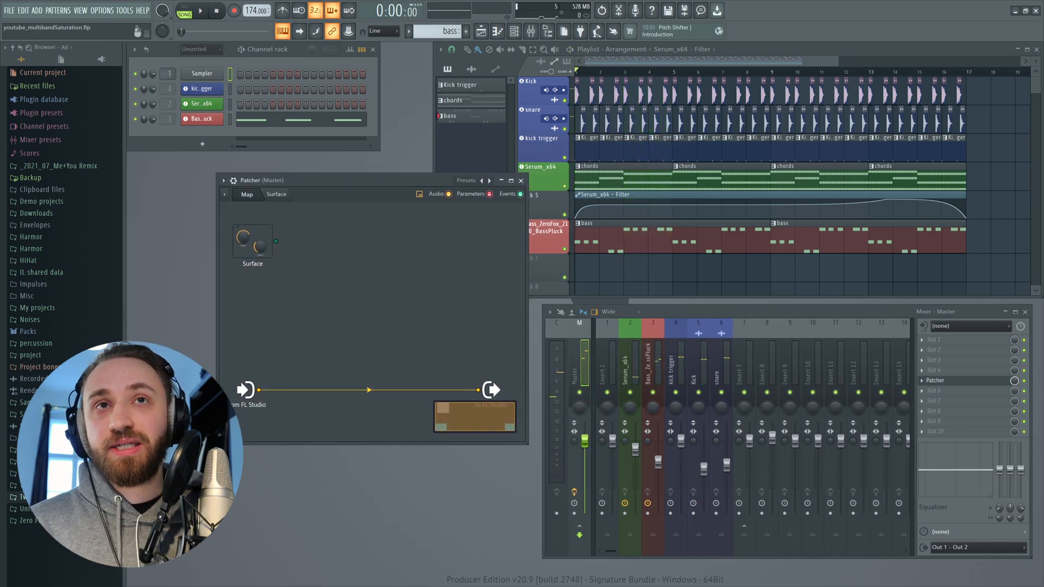
- Add Fruity WaveShaper to the Patcher map, wired between the FL Studio input and the output
right_click(304, 290)
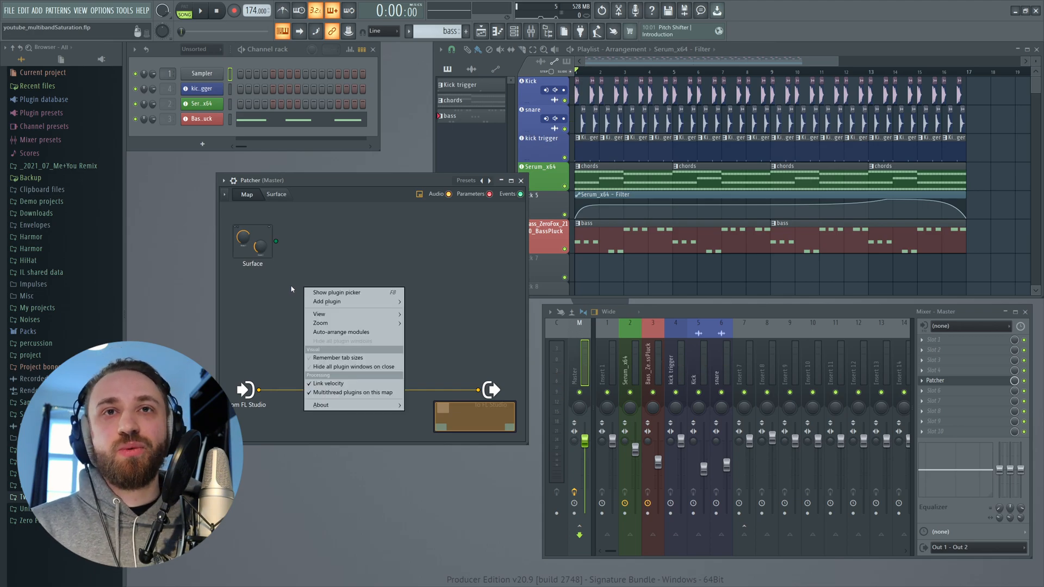
mouse_move(322, 300)
right_click(277, 292)
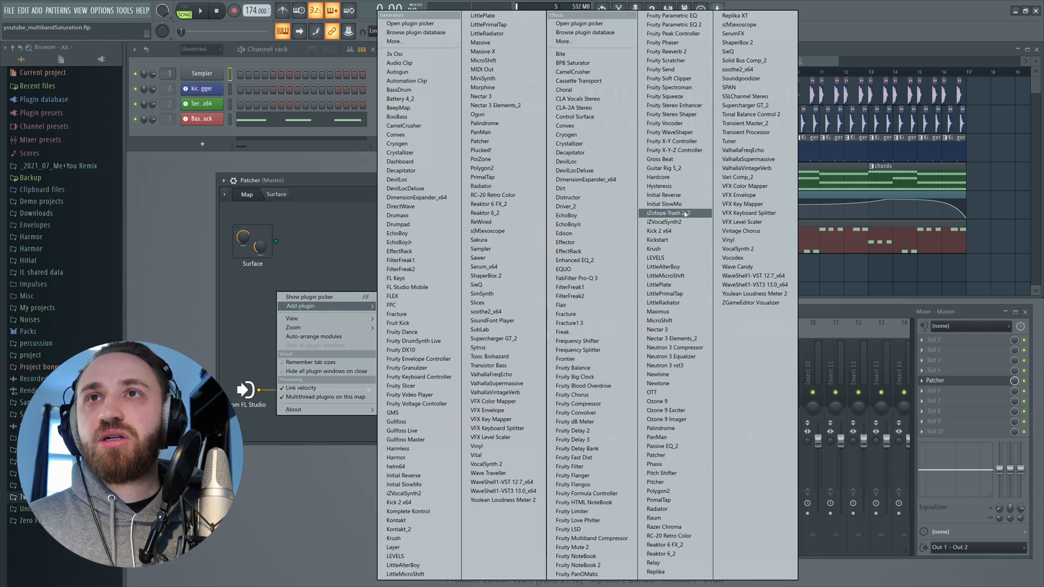
left_click(671, 132)
mouse_move(478, 391)
left_mouse_down()
mouse_move(318, 313)
mouse_move(333, 301)
mouse_move(478, 390)
left_mouse_up()
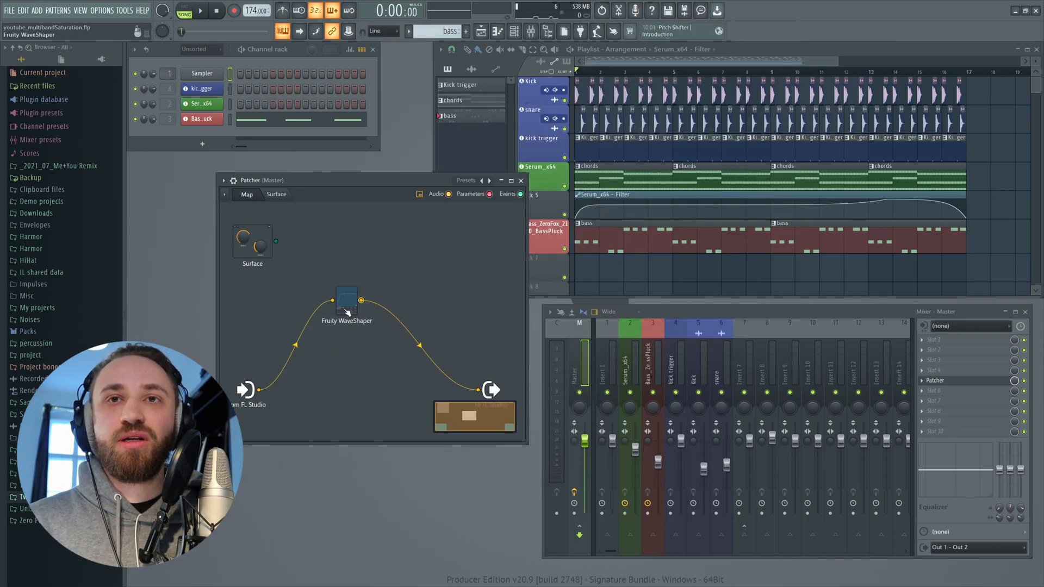
- Open the WaveShaper and bend its curve's midpoint upward while previewing playback
key("space")
double_click(347, 305)
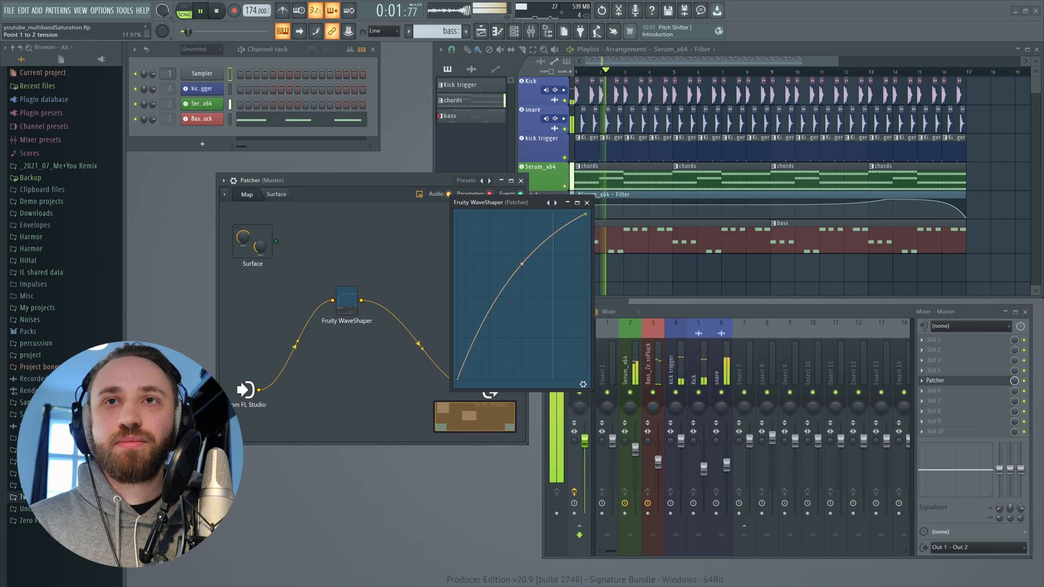
left_click_drag(522, 265, 552, 219)
key("space")
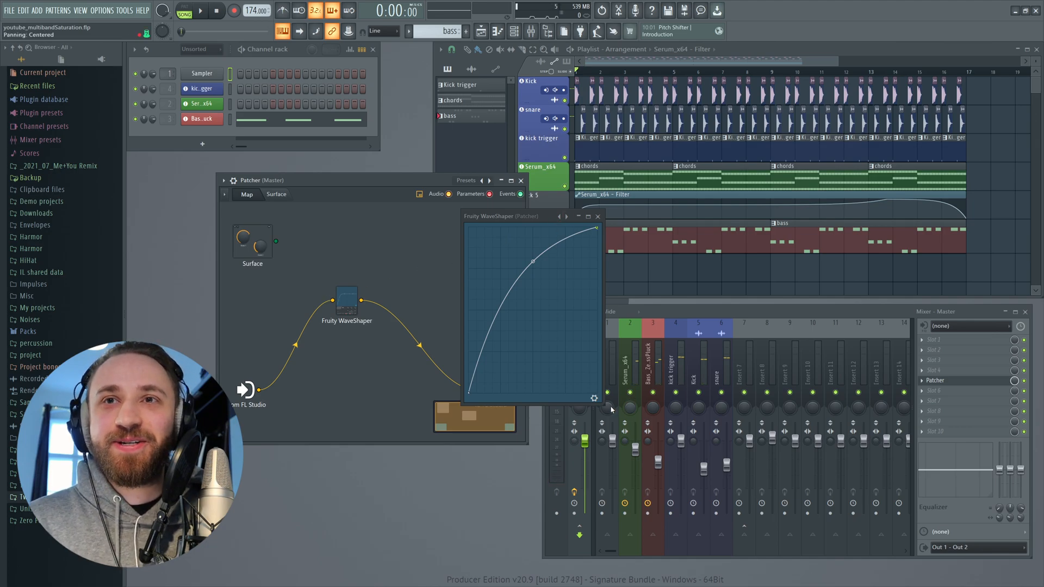
- Load the Fast dist 1 preset into the WaveShaper and start playback
right_click(559, 217)
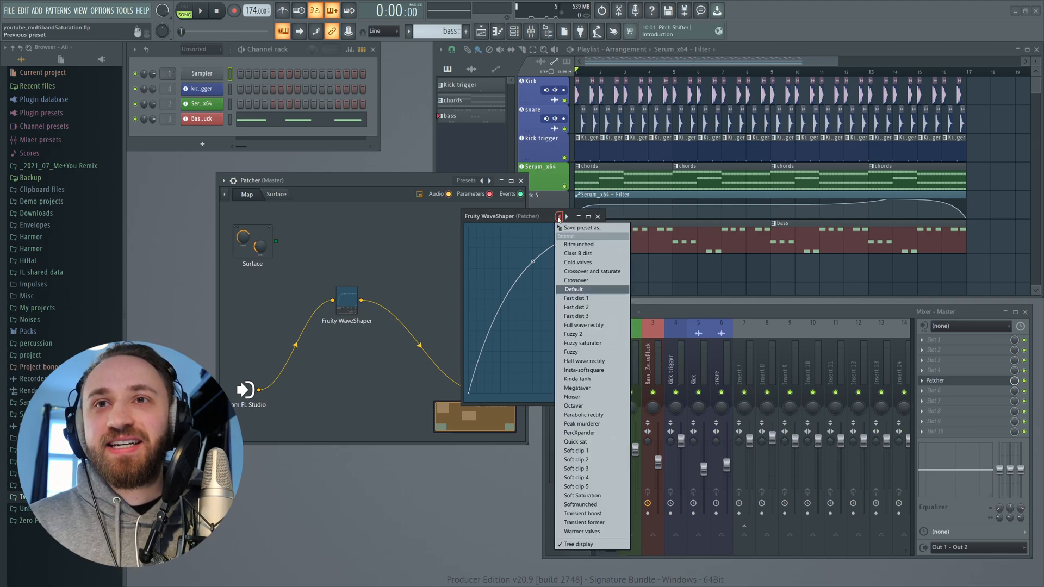
left_click(596, 299)
key("space")
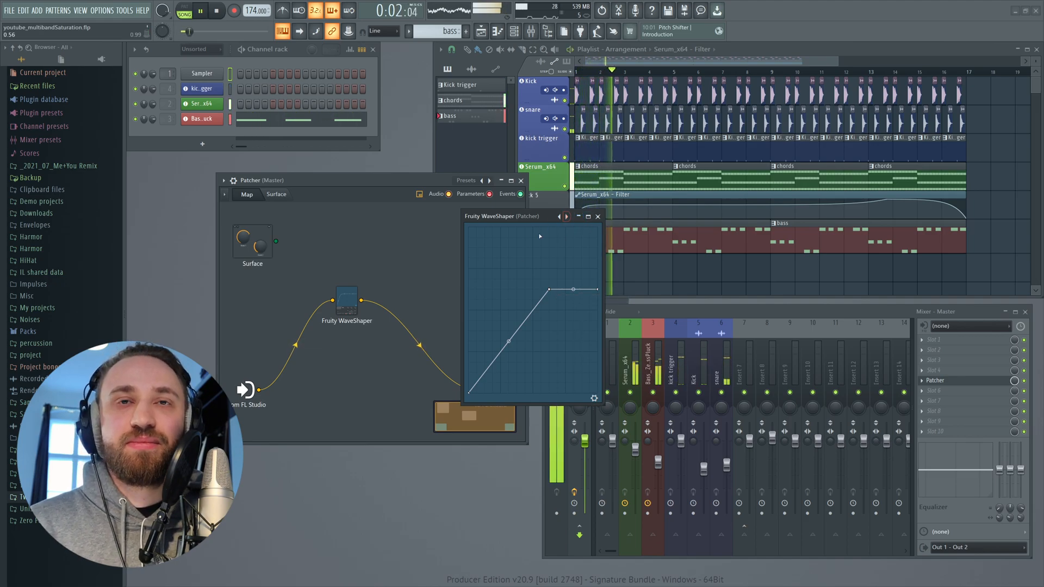
- Raise the WaveShaper curve's two upper points, then close the WaveShaper and stop playback
left_click_drag(550, 290, 540, 238)
left_click_drag(594, 288, 615, 216)
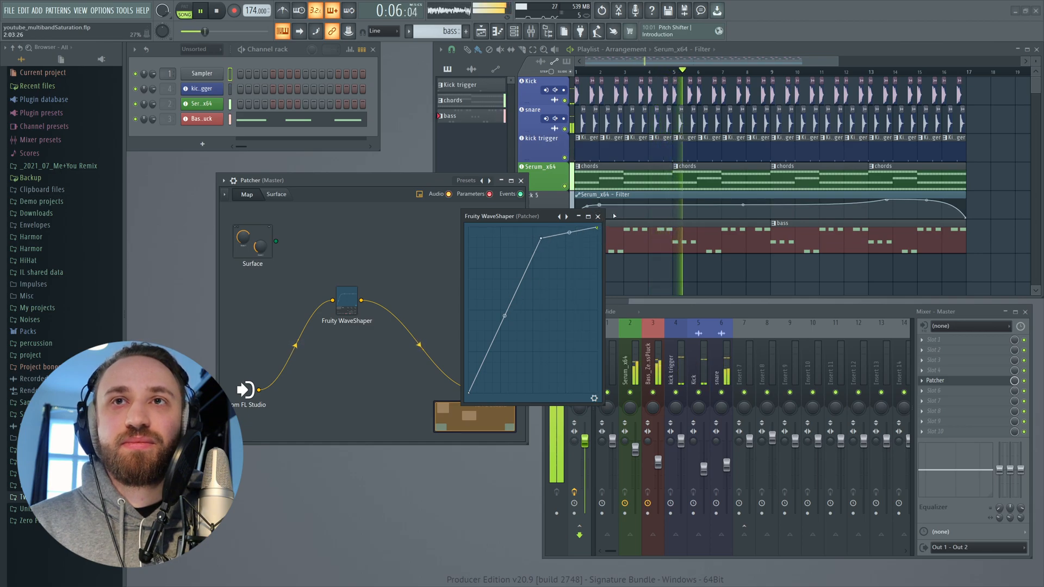
left_click(597, 216)
key("space")
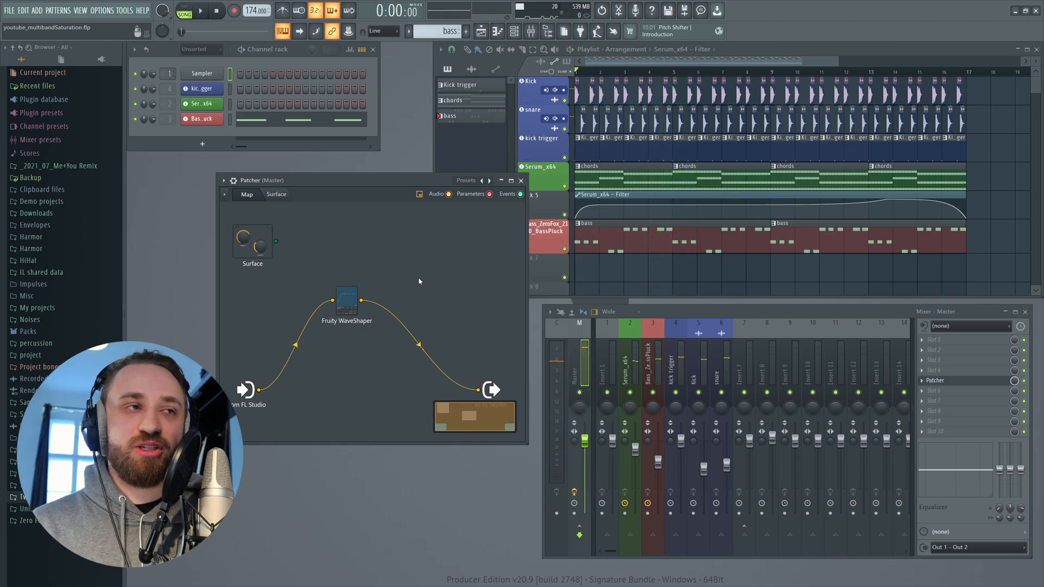
- Move the WaveShaper node lower in the map and add a Frequency Splitter plugin to the Patcher
left_click_drag(344, 305, 346, 339)
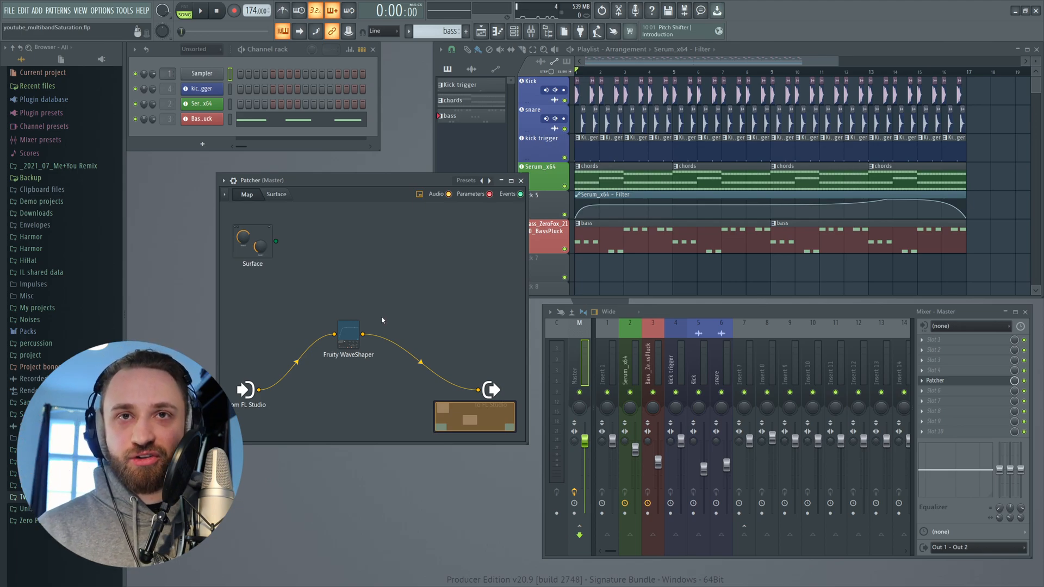
left_click_drag(349, 354, 393, 364)
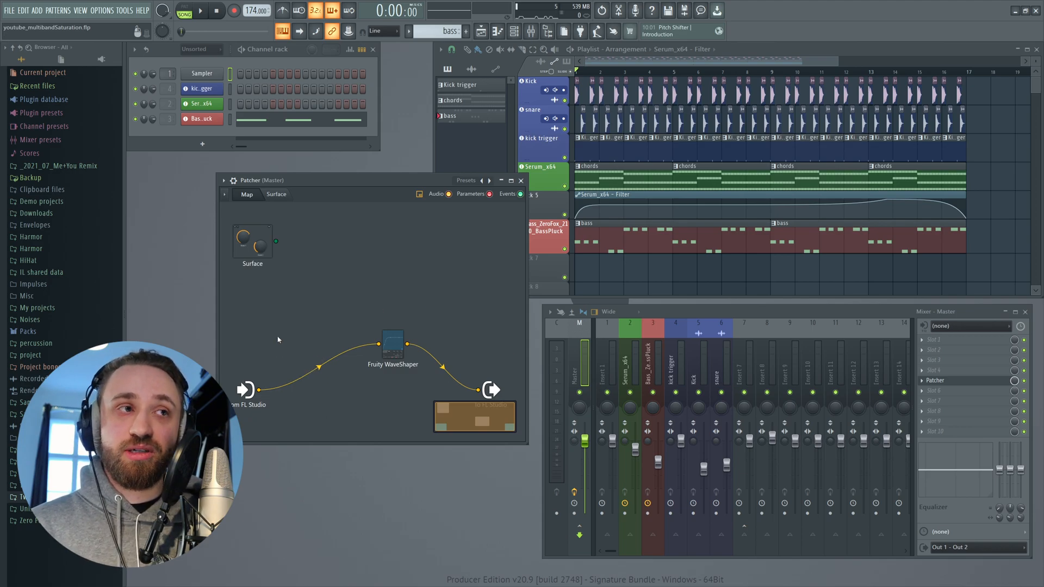
right_click(351, 275)
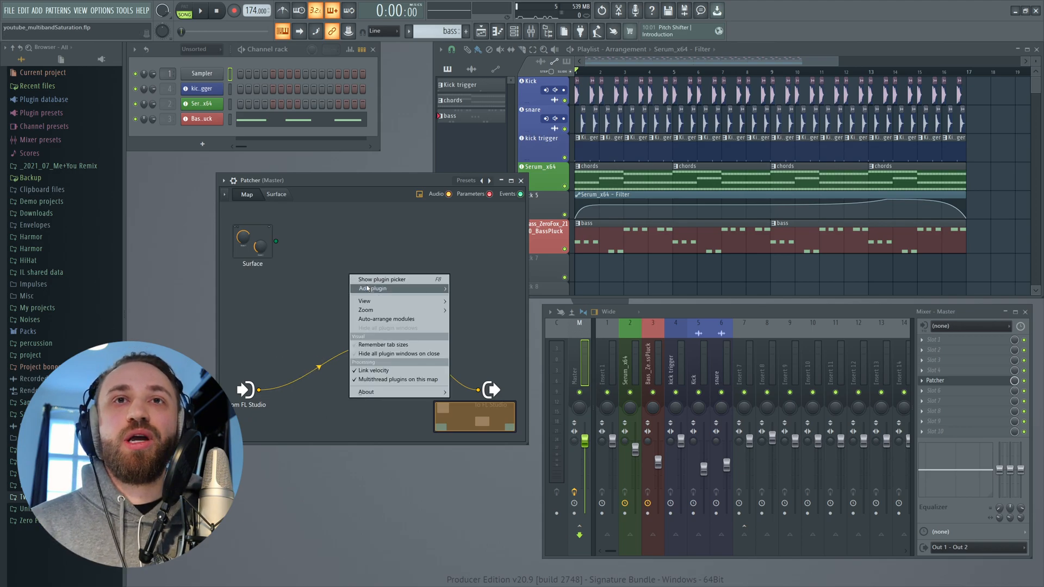
mouse_move(392, 288)
left_click(651, 351)
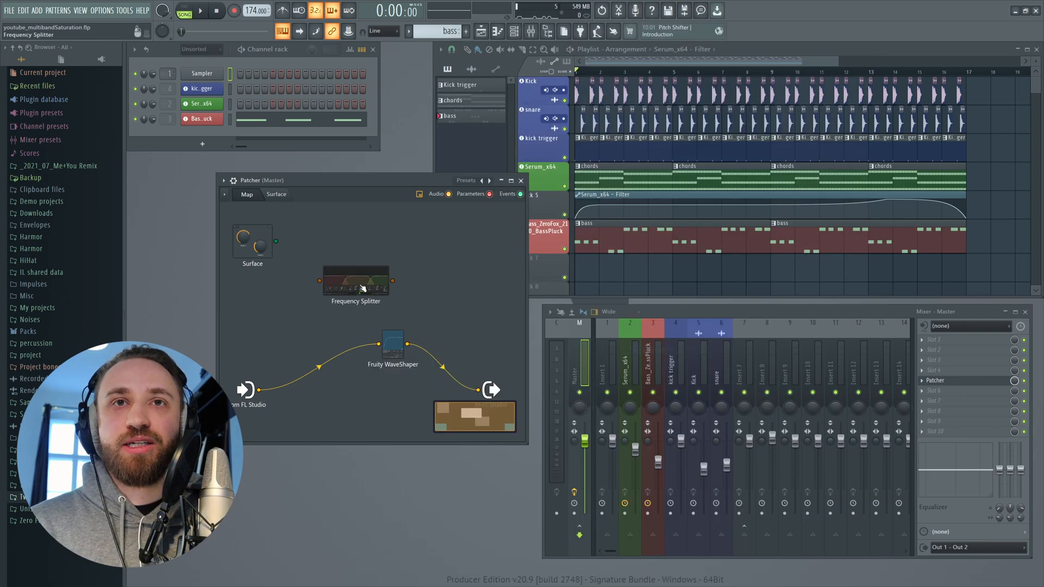
- Open the Frequency Splitter and route its low, mid and high bands to Send 1, Send 2 and Send 3
double_click(352, 285)
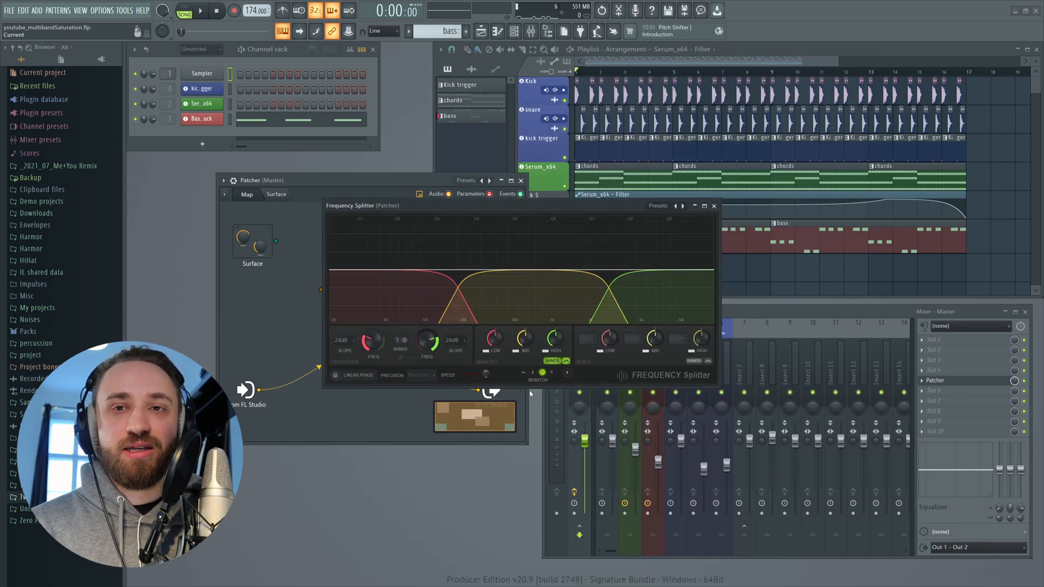
left_click_drag(416, 205, 391, 201)
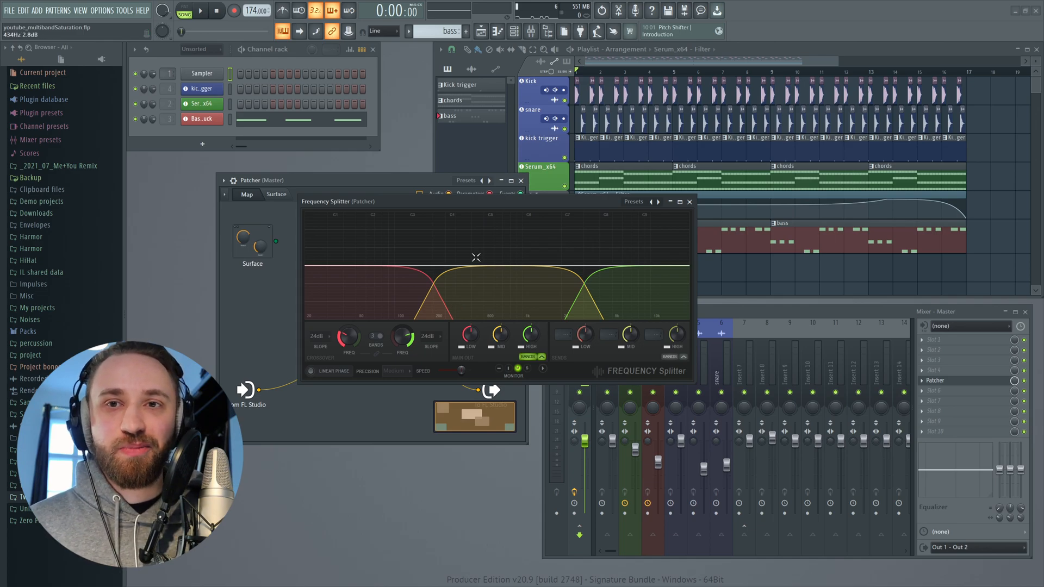
left_click_drag(453, 205, 434, 196)
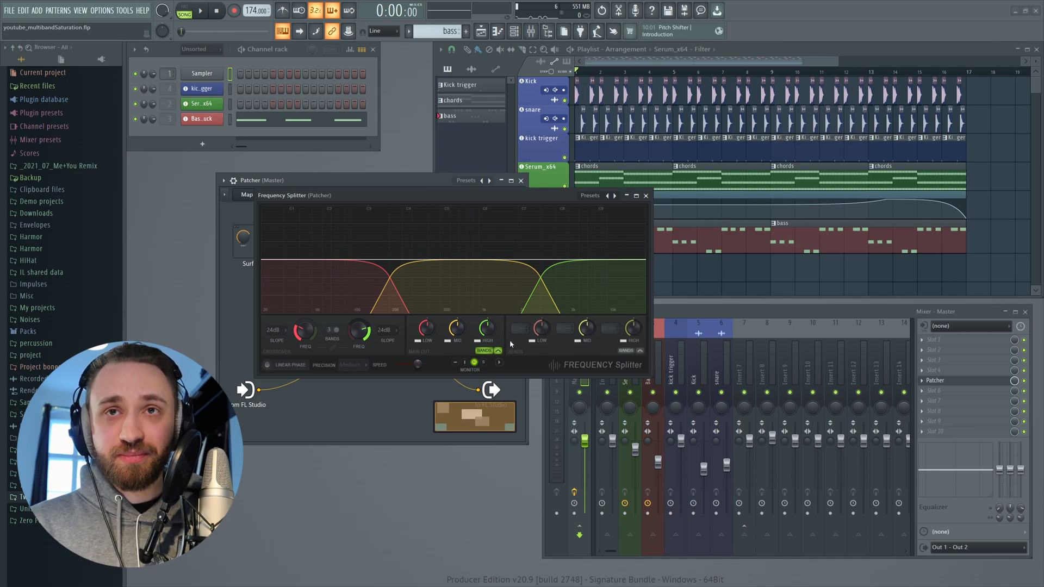
left_click(520, 329)
left_click(525, 346)
left_click(561, 330)
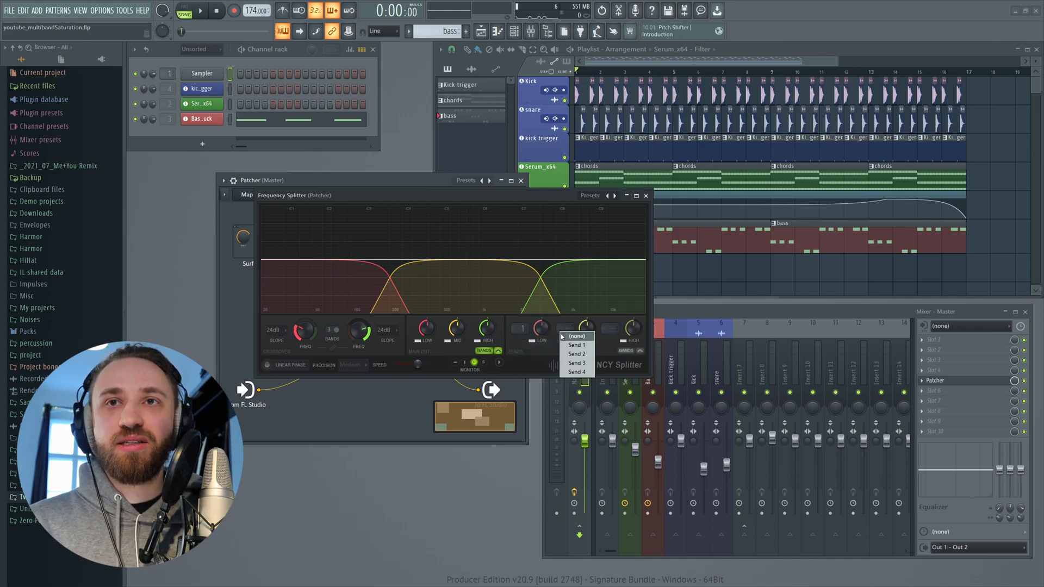
left_click(577, 355)
left_click(609, 328)
left_click(623, 363)
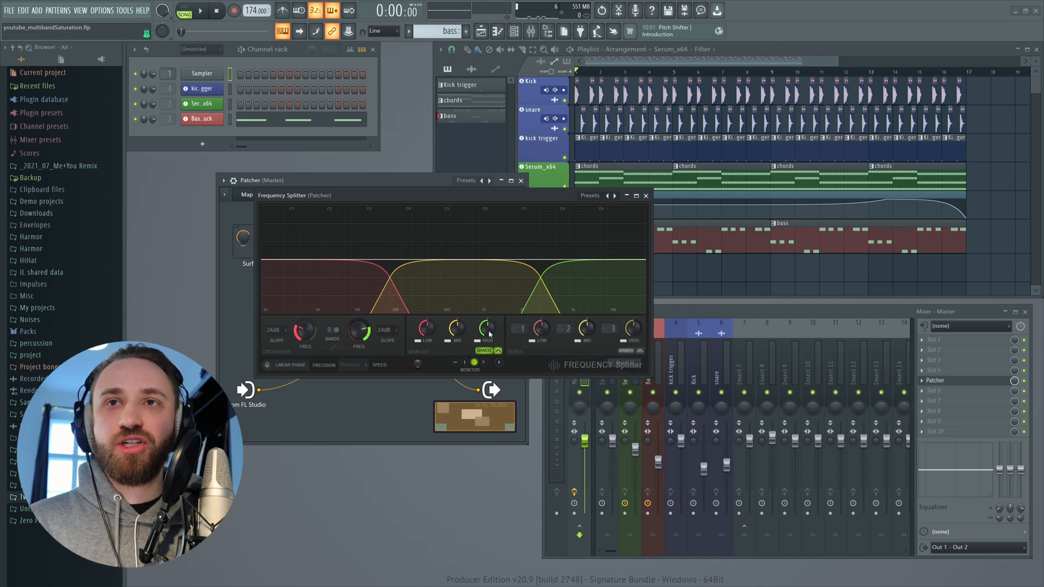
left_click(647, 196)
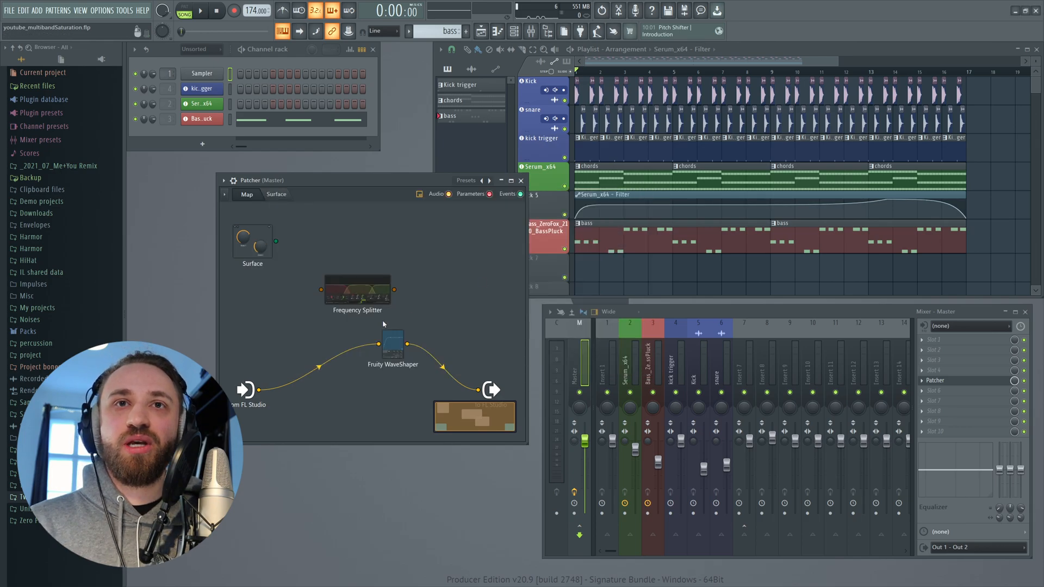
- Enable the Send 1, Send 2 and Send 3 audio outputs on the Frequency Splitter node
right_click(339, 283)
mouse_move(381, 338)
mouse_move(440, 340)
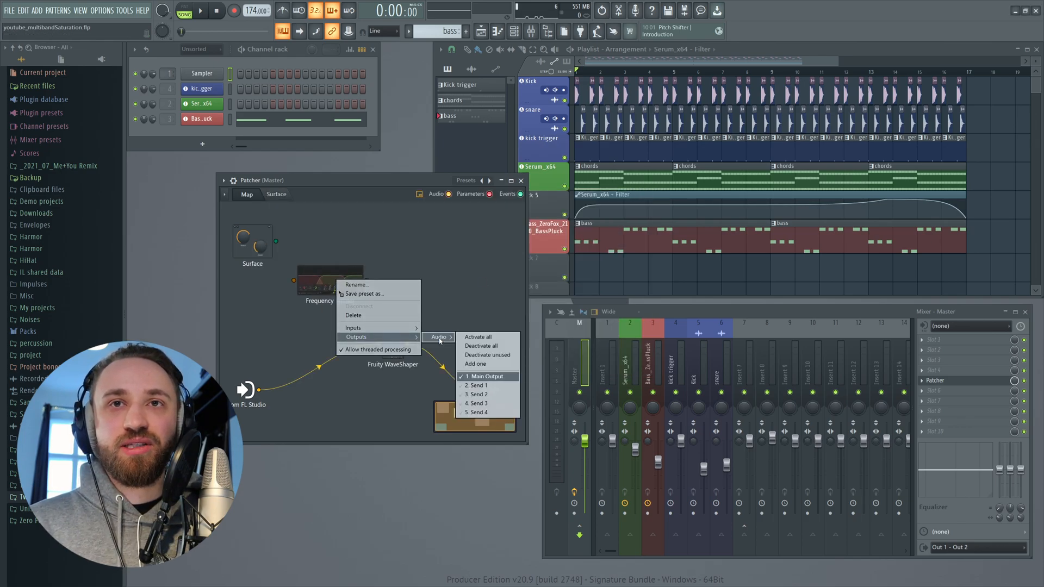
left_click(486, 386)
right_click(343, 281)
mouse_move(365, 336)
mouse_move(442, 337)
left_click(492, 394)
mouse_move(380, 343)
mouse_move(438, 344)
left_click(485, 402)
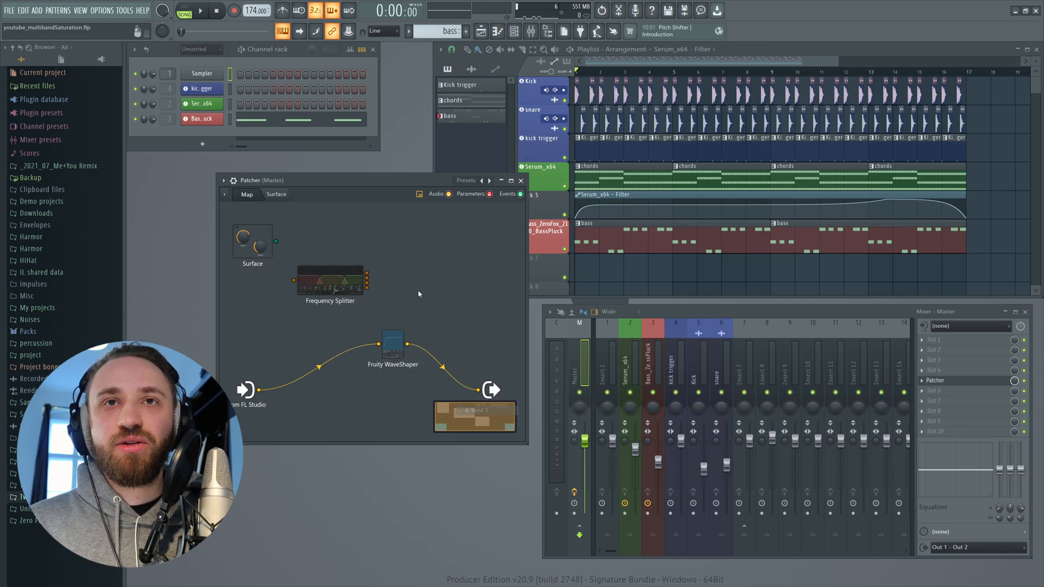
- Reopen the Frequency Splitter to review its band routing and nudge its node in the map
left_click(362, 280)
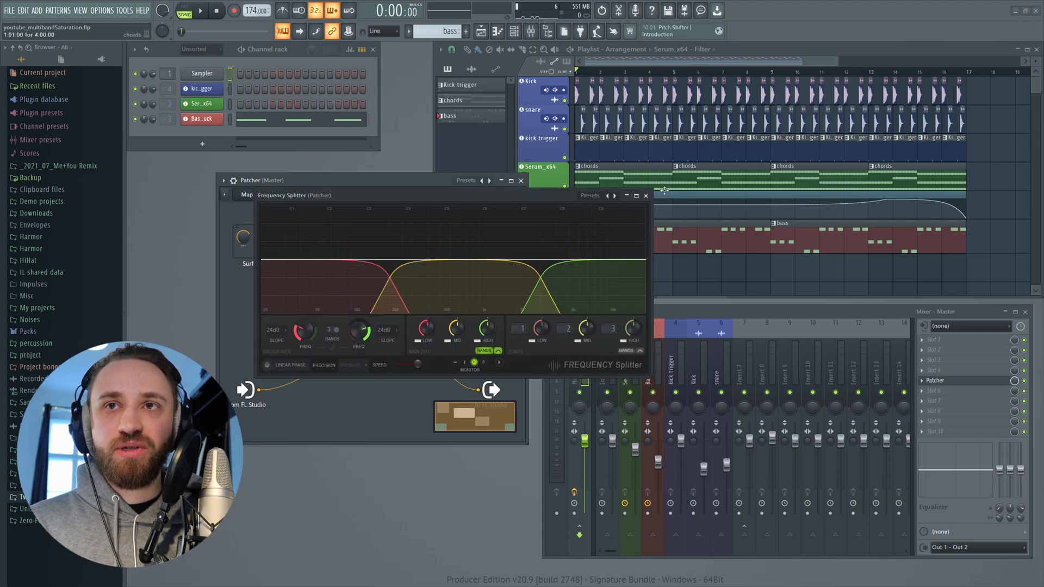
left_click(646, 196)
left_click_drag(331, 285, 335, 293)
left_click(344, 297)
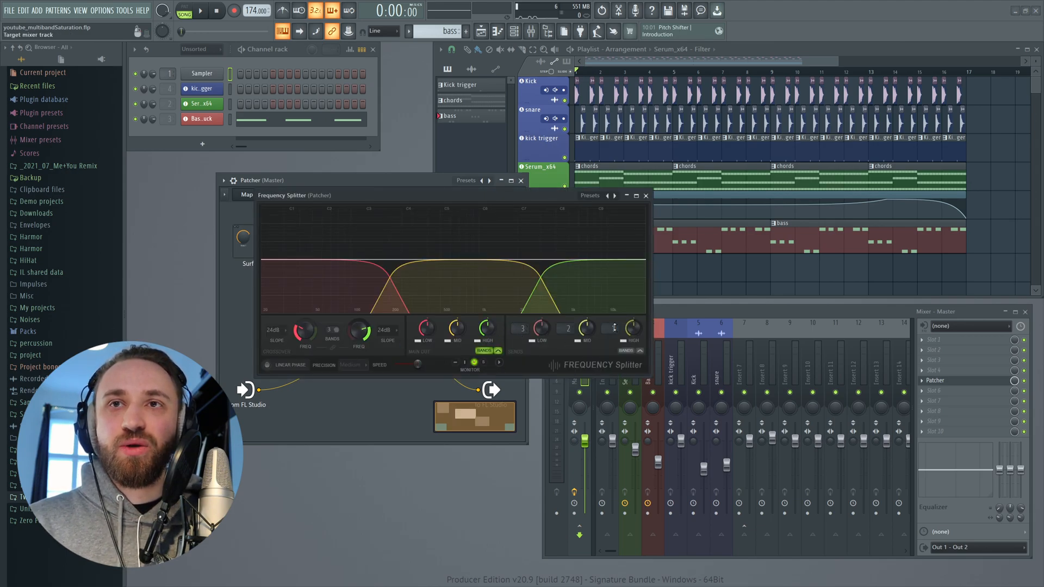
left_click(647, 196)
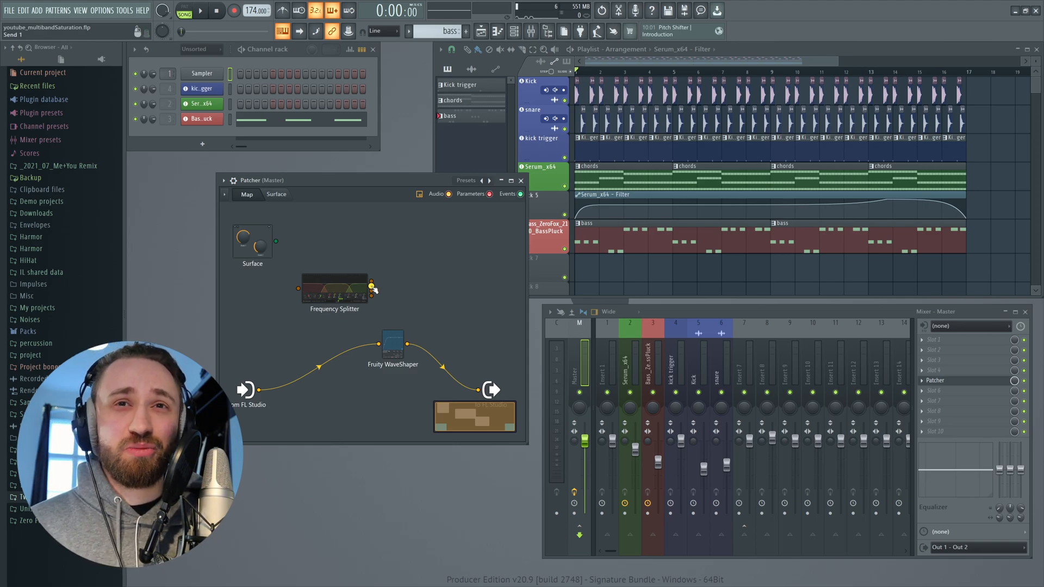
- Reroute the input from FL Studio into the Frequency Splitter and rearrange the splitter, WaveShaper and output nodes
left_click_drag(353, 291, 364, 291)
left_click_drag(379, 343, 309, 290)
left_click_drag(322, 294, 320, 303)
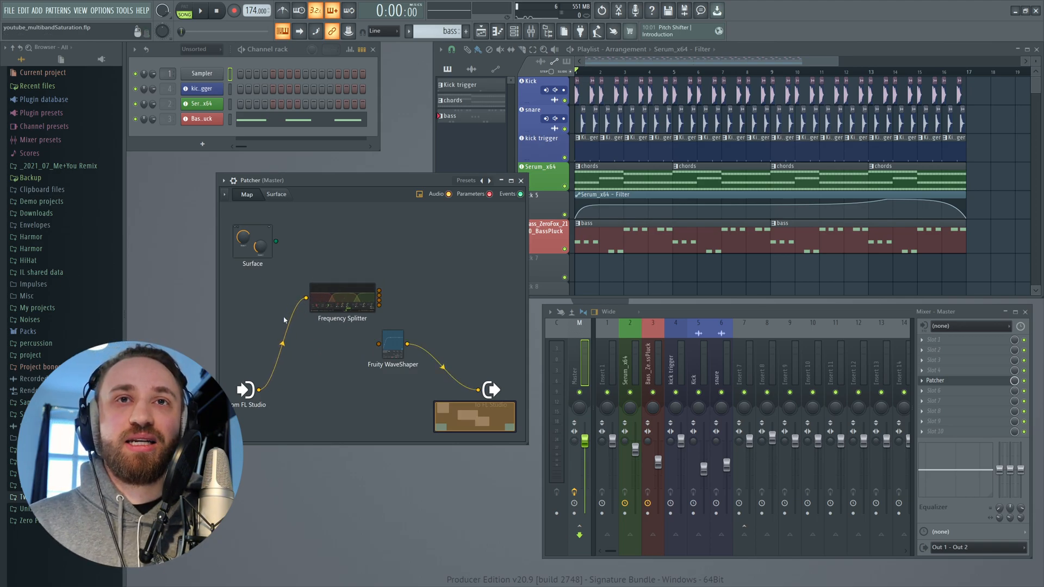
left_click_drag(393, 343, 418, 350)
left_click_drag(343, 298, 333, 317)
left_click_drag(491, 390, 494, 355)
left_click_drag(333, 317, 321, 304)
left_click_drag(417, 351, 374, 365)
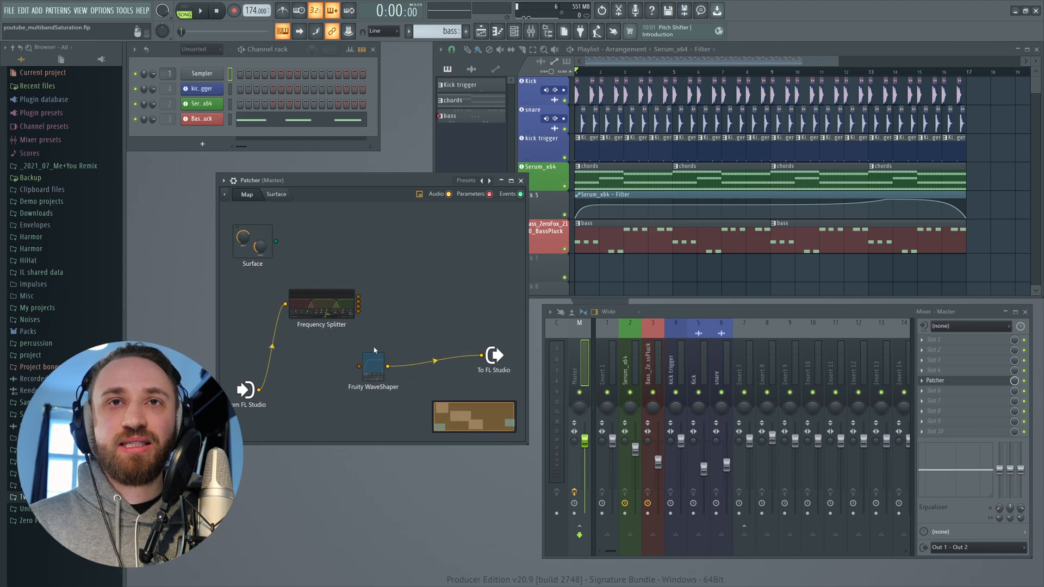
- Add a Fruity Balance plugin to the Patcher map and enlarge the Patcher window
right_click(431, 283)
mouse_move(451, 298)
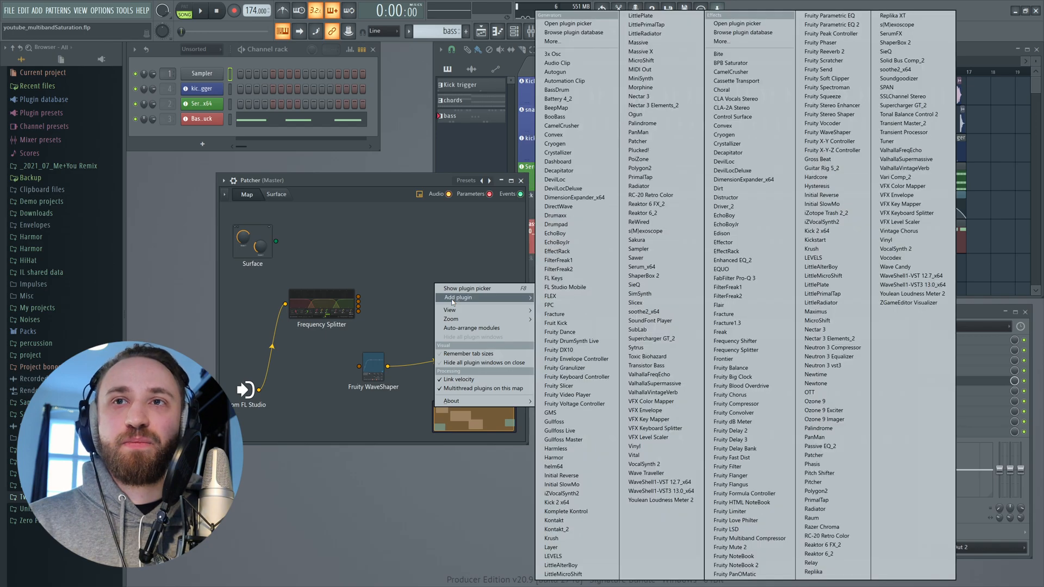
left_click(748, 368)
left_click_drag(438, 297, 491, 284)
left_click_drag(497, 358, 545, 359)
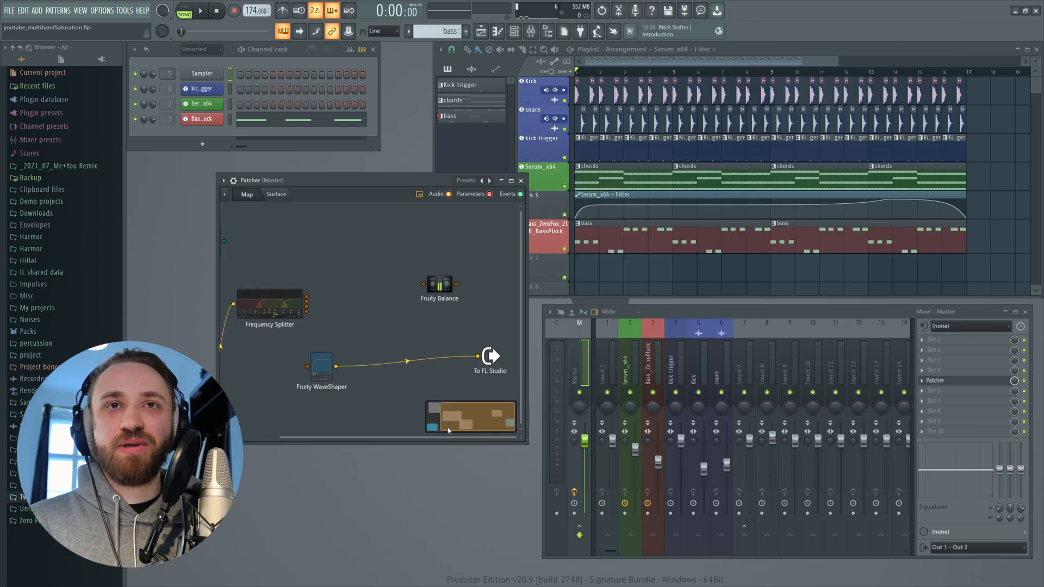
left_click_drag(525, 444, 708, 522)
left_click_drag(539, 359, 578, 357)
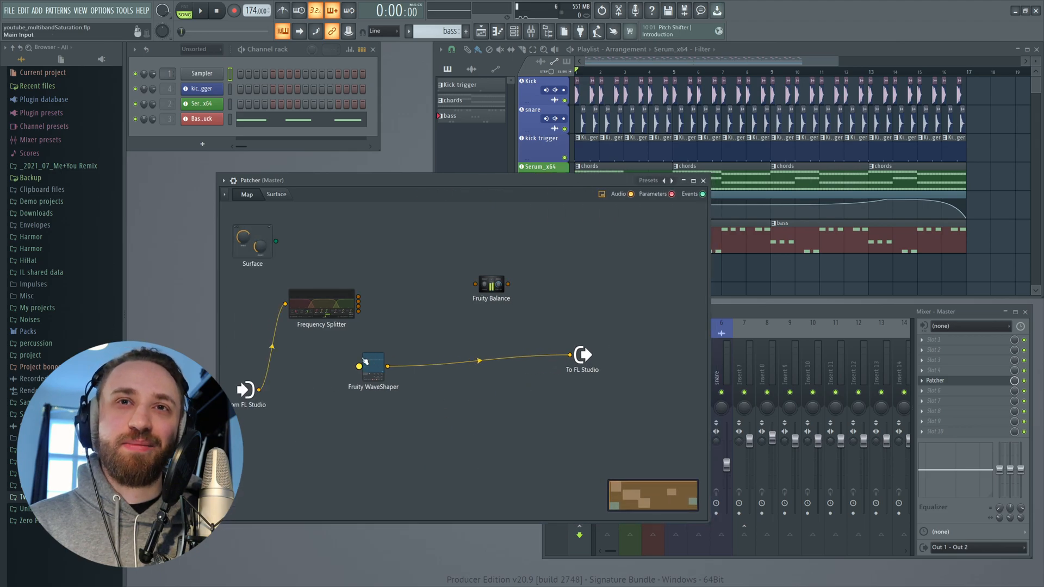
- Wire one splitter band through the WaveShaper into Fruity Balance, the other bands directly into Balance, and Balance to the output
left_click_drag(367, 366, 352, 387)
left_click_drag(570, 355, 497, 326)
mouse_move(358, 311)
left_mouse_down()
mouse_move(481, 325)
mouse_move(373, 325)
left_mouse_up()
left_click_drag(358, 387, 507, 332)
left_click_drag(359, 311, 380, 371)
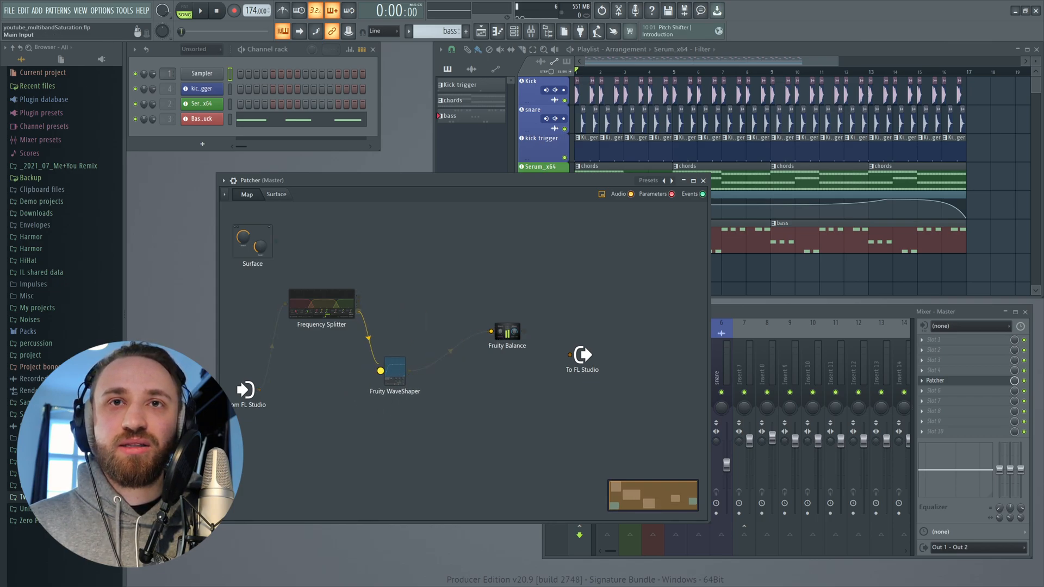
left_click_drag(359, 304, 582, 335)
left_click_drag(508, 331, 513, 323)
left_click_drag(324, 306, 318, 326)
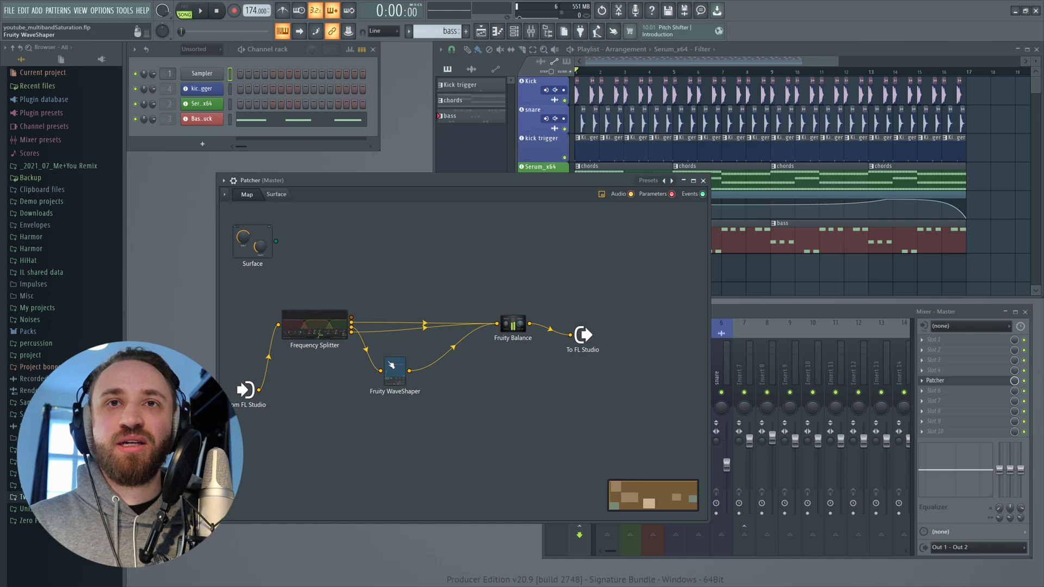
left_click_drag(395, 371, 407, 363)
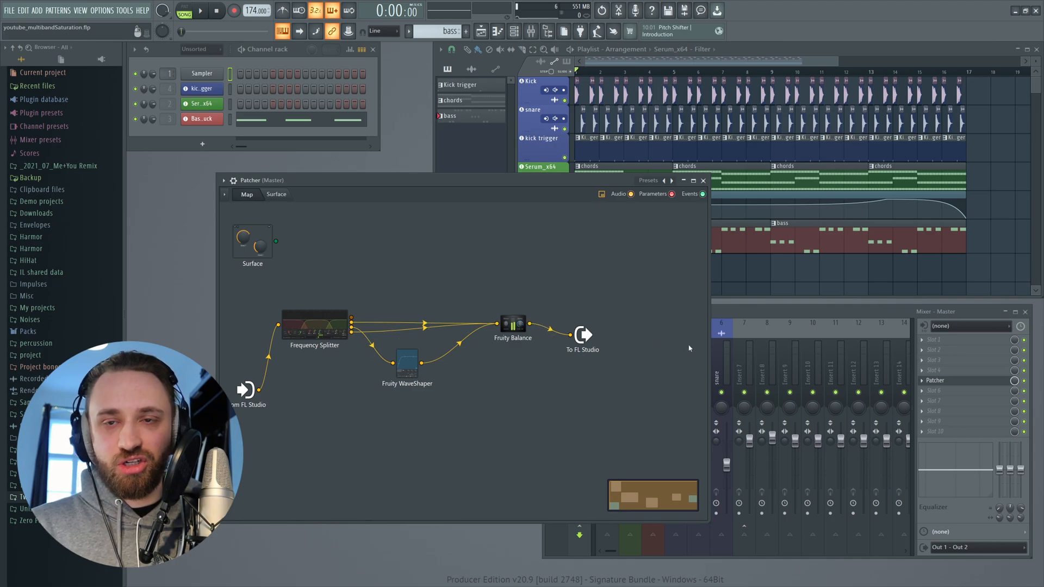
left_click_drag(583, 333, 596, 326)
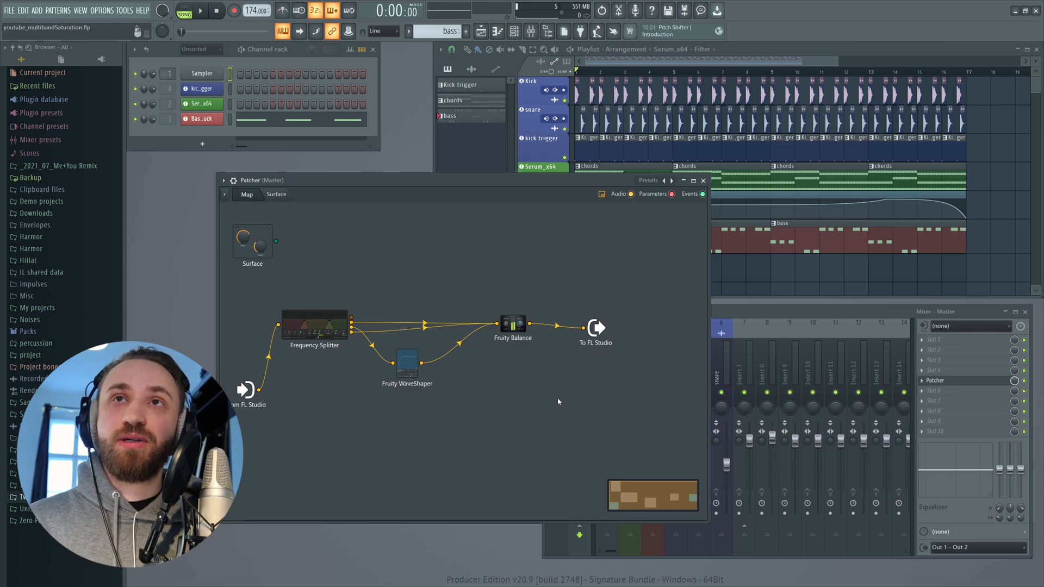
- Start playback, open the WaveShaper and bend its transfer curve into a saturating shape
key("space")
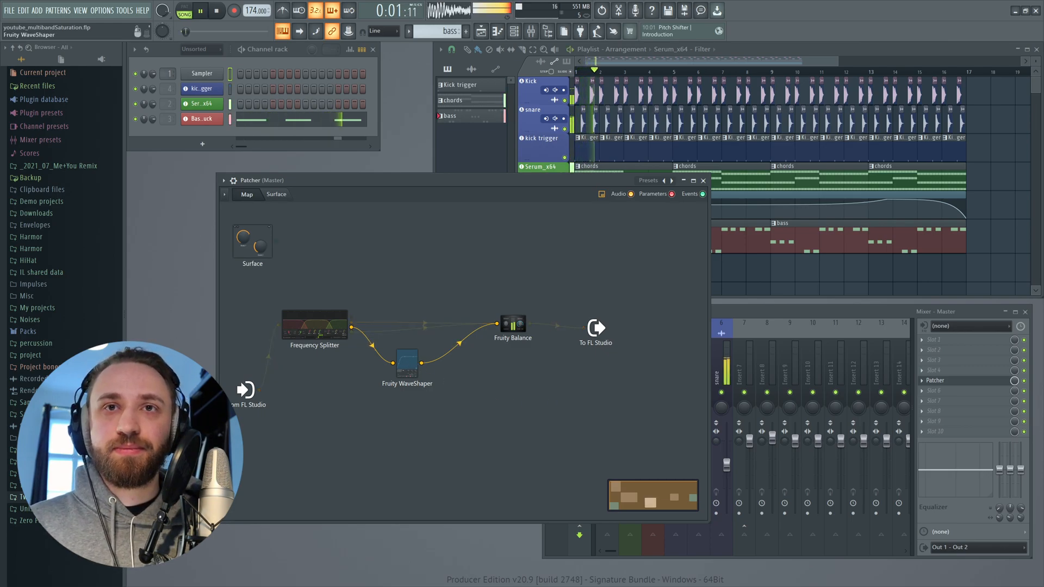
left_click(407, 364)
left_click_drag(540, 238, 539, 228)
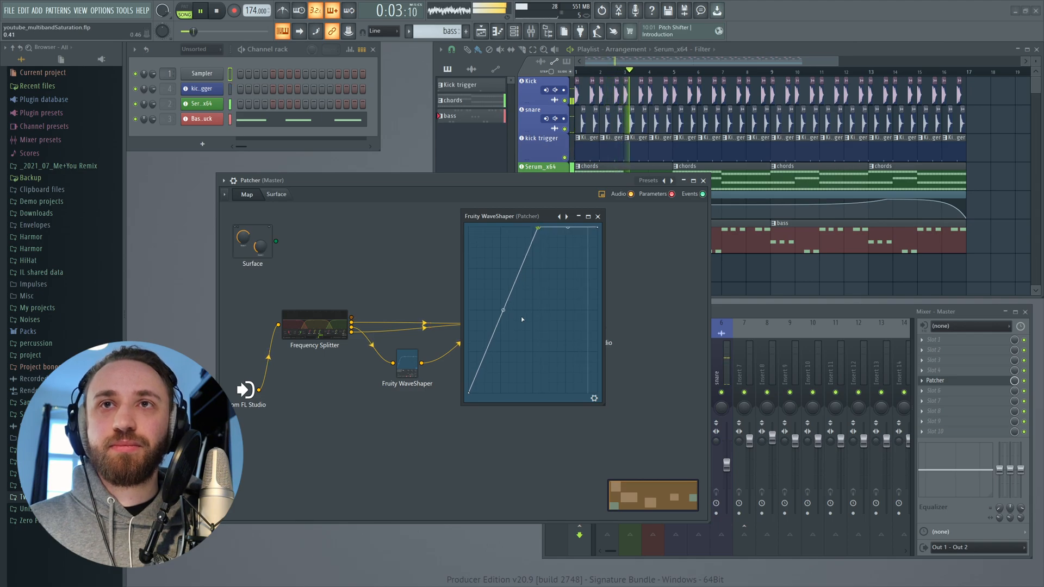
left_click_drag(503, 306, 503, 274)
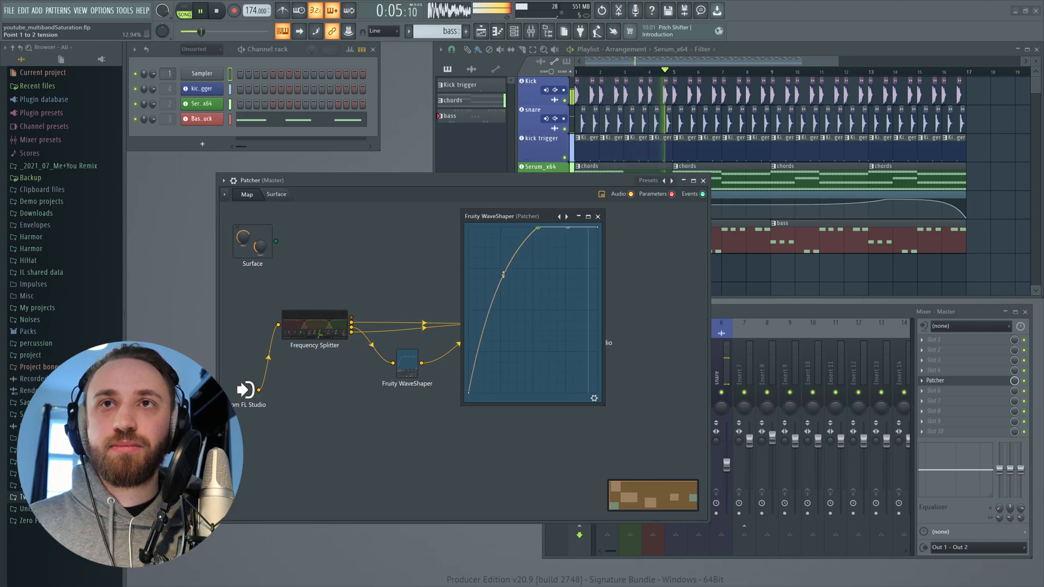
left_click_drag(541, 229, 538, 239)
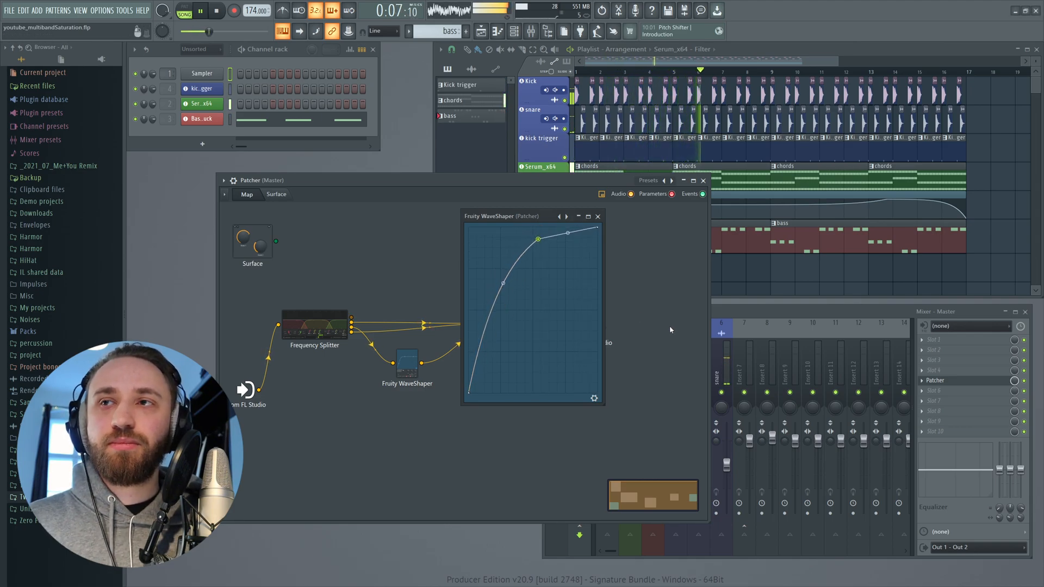
- Toggle the Patcher slot on the master mixer for comparison, stop playback and move the WaveShaper window down
left_click(1025, 382)
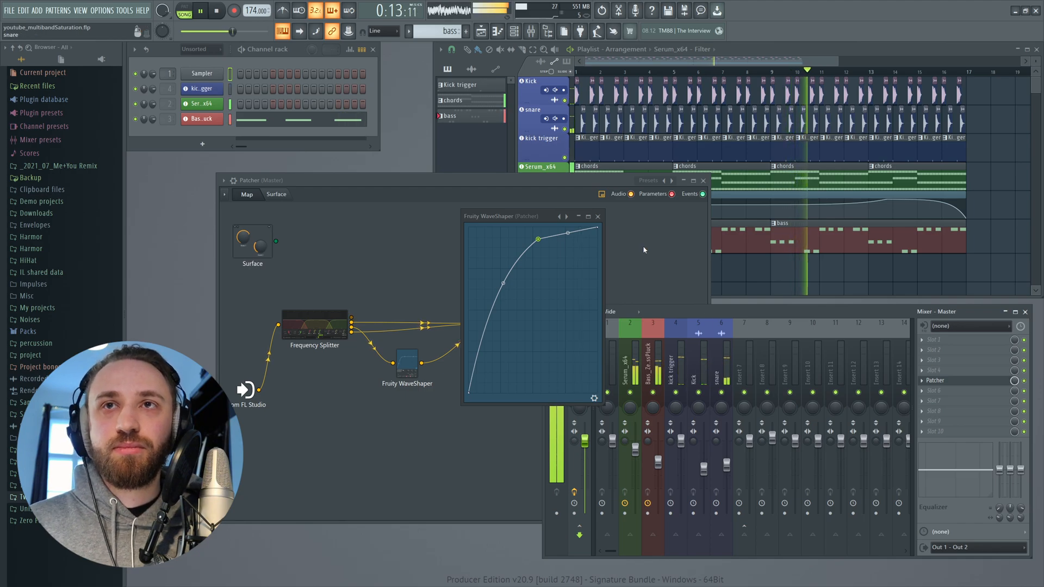
left_click(615, 246)
key("space")
left_click_drag(544, 217, 577, 456)
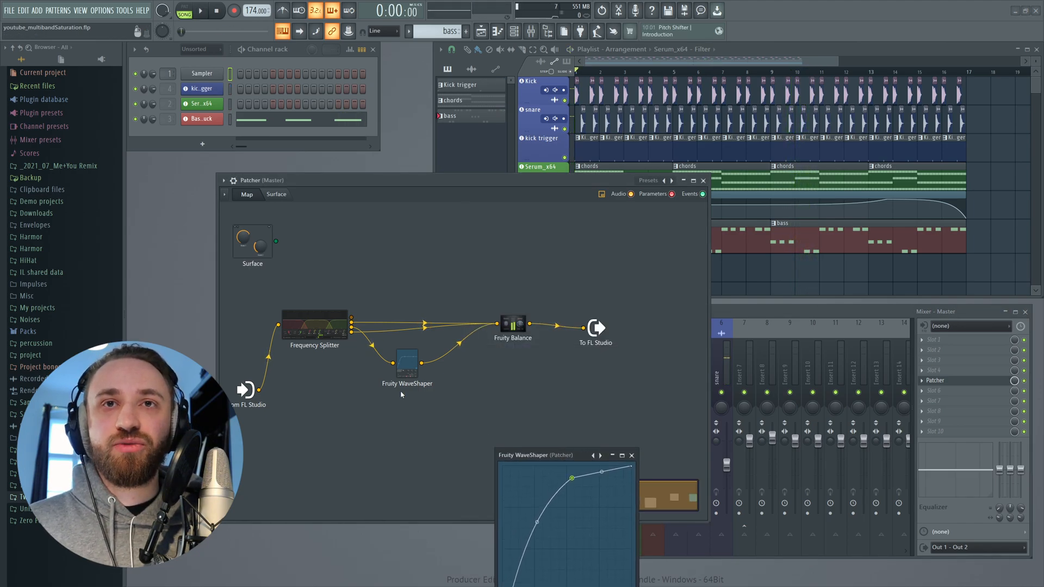
- Clone the WaveShaper, place the copy lower, and connect it between the input and the output as a full-band path
right_click(407, 372)
left_click_drag(416, 379, 404, 451)
left_click_drag(259, 390, 501, 294)
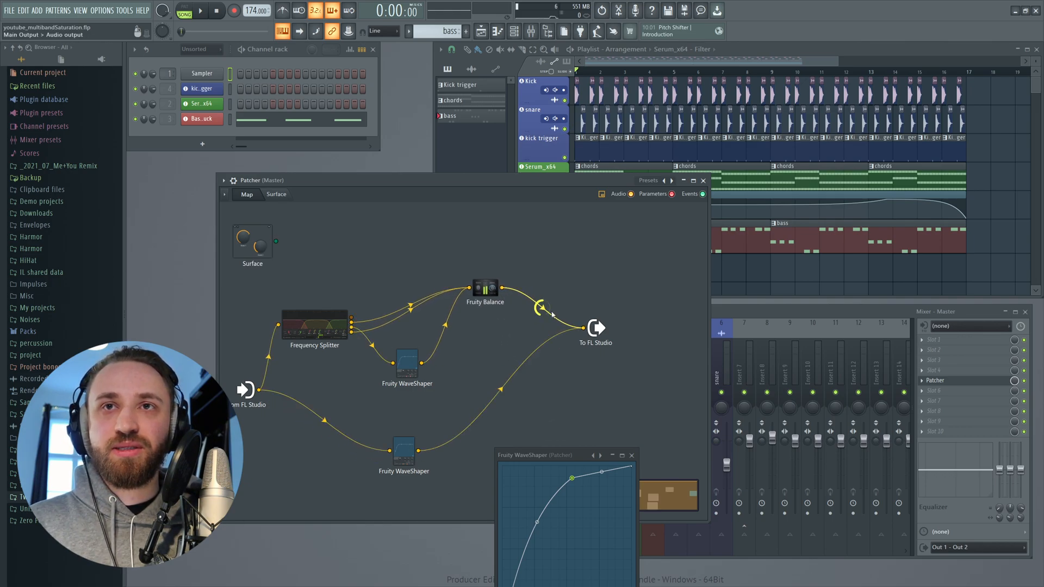
- Play the track while muting and unmuting the multiband and full-band output connections to compare them
key("space")
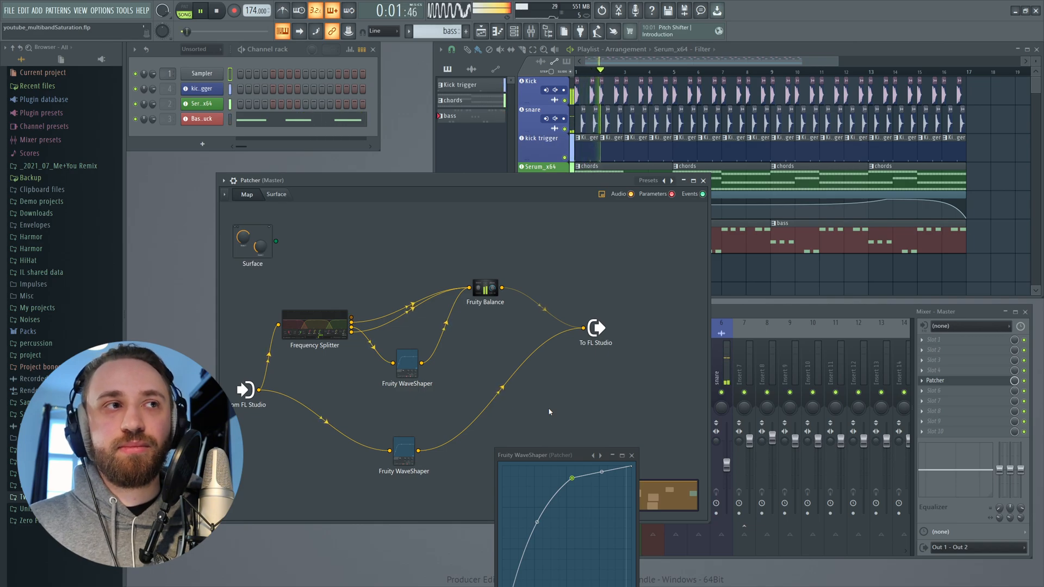
key("space")
left_click(503, 389)
left_click(542, 308)
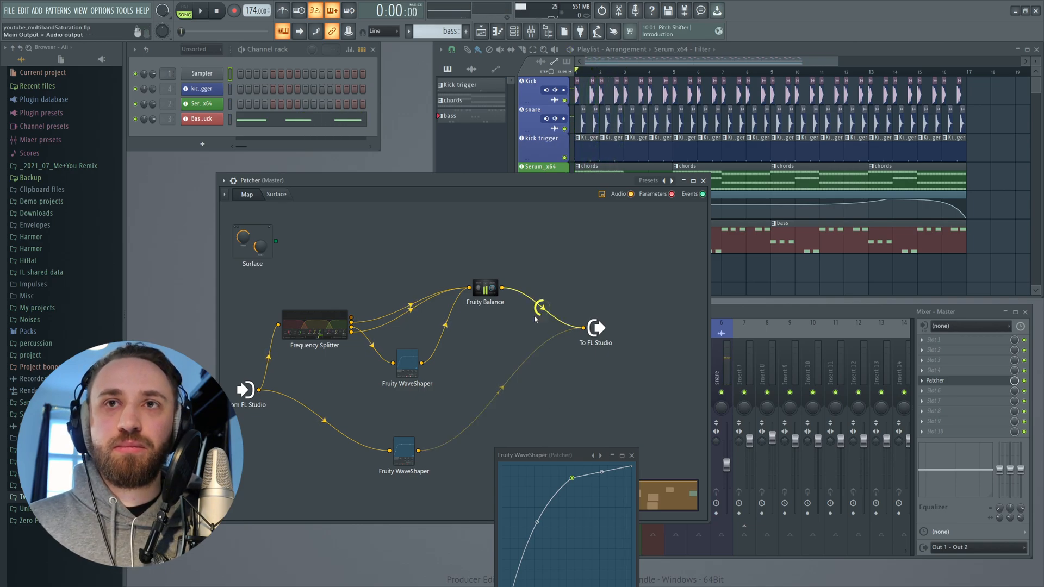
key("space")
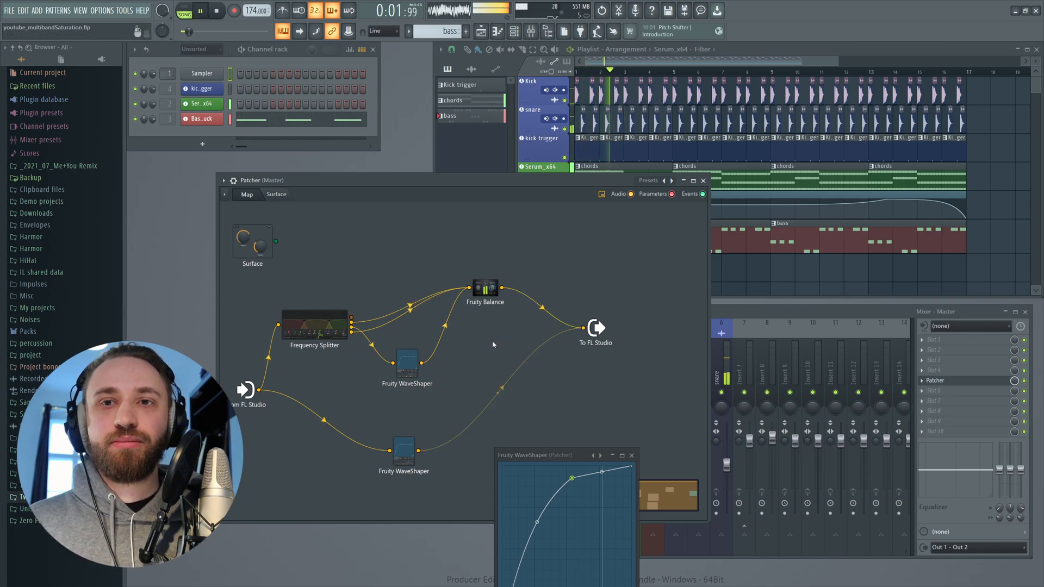
key("space")
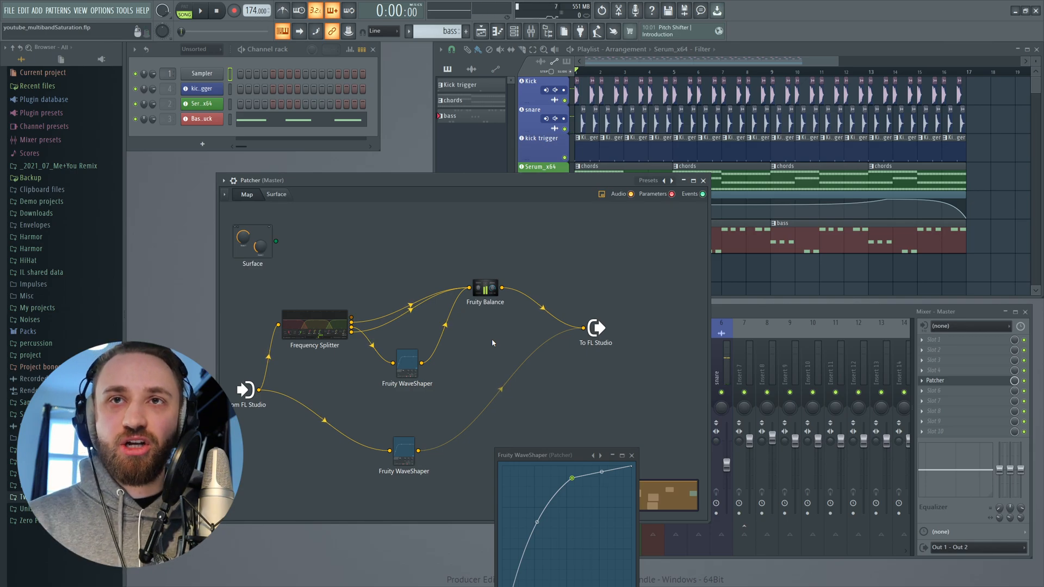
key("space")
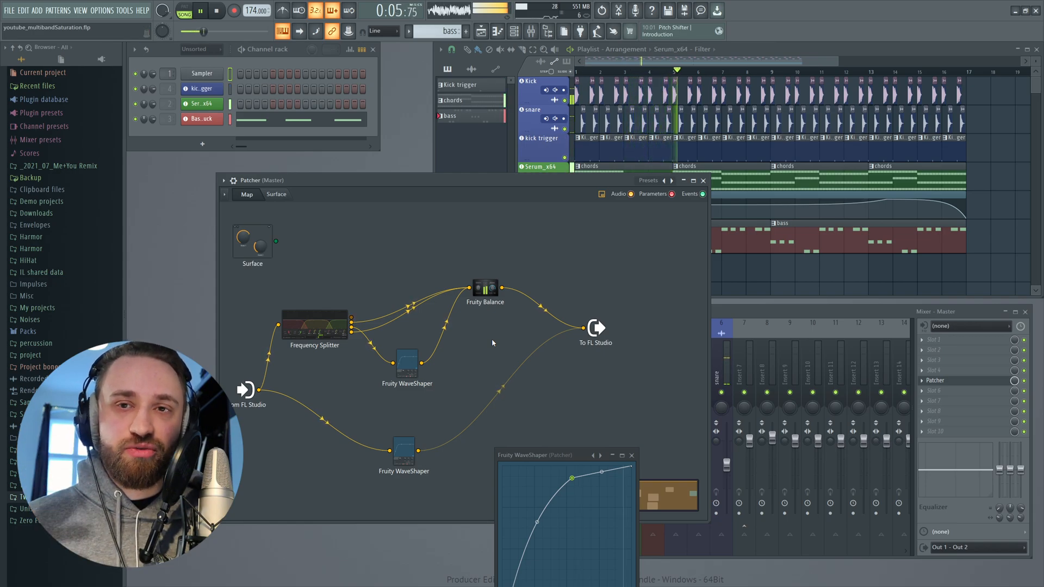
key("space")
left_click(543, 307)
key("space")
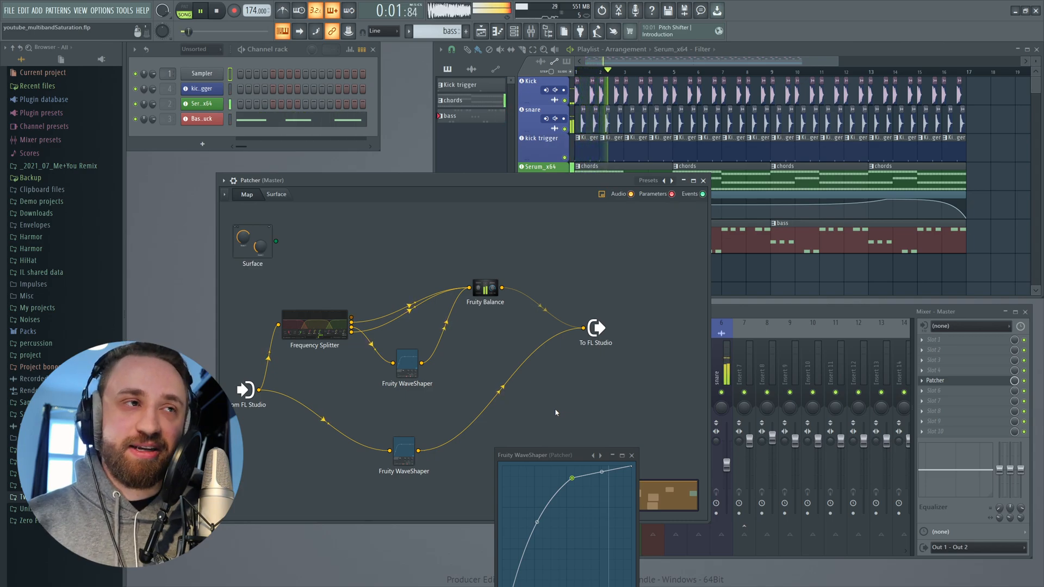
key("space")
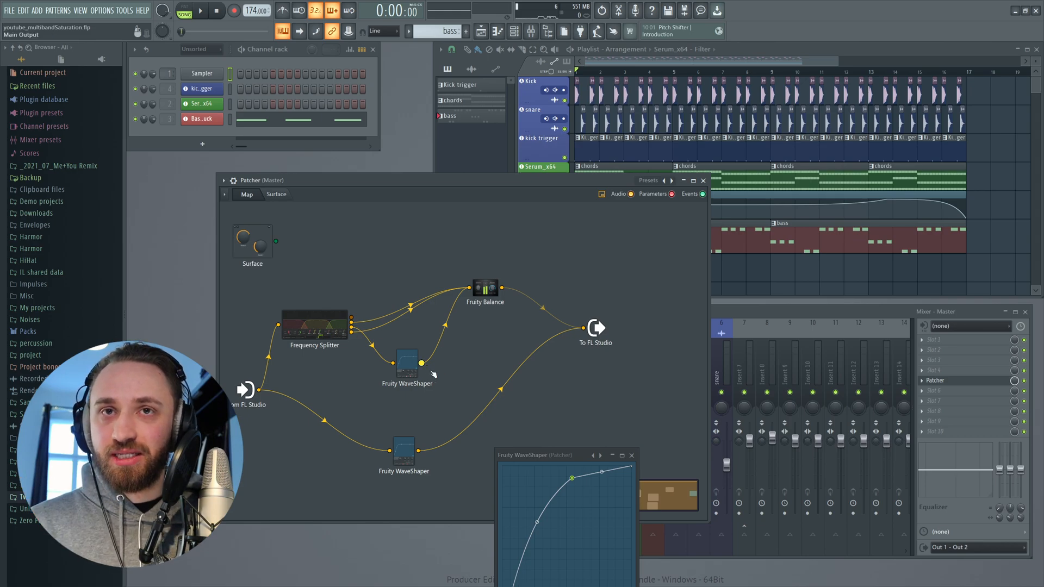
- Open the band WaveShaper, expand its full controls and review them during playback
double_click(411, 371)
left_click(596, 398)
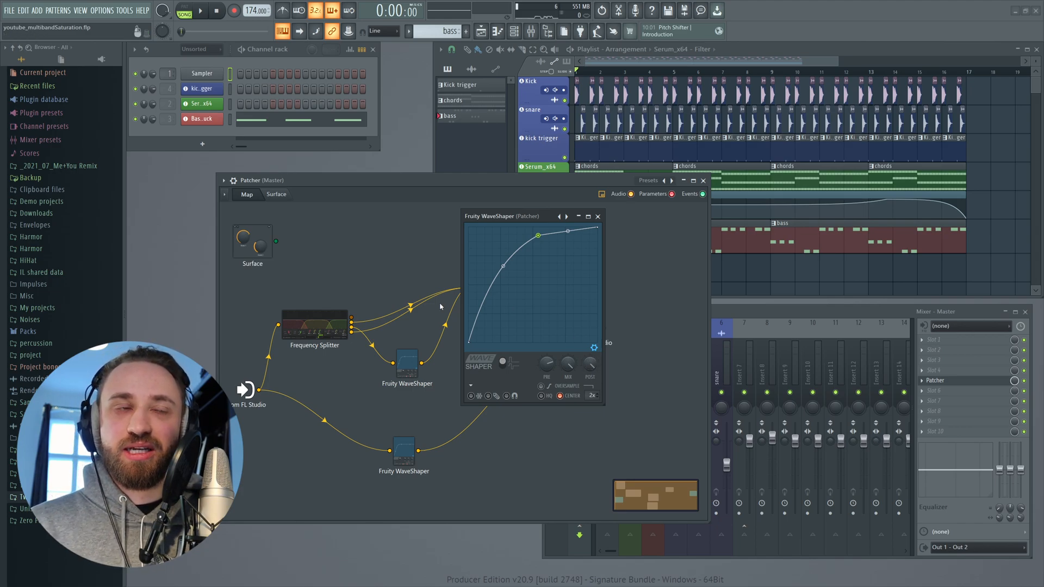
left_click_drag(537, 219, 546, 267)
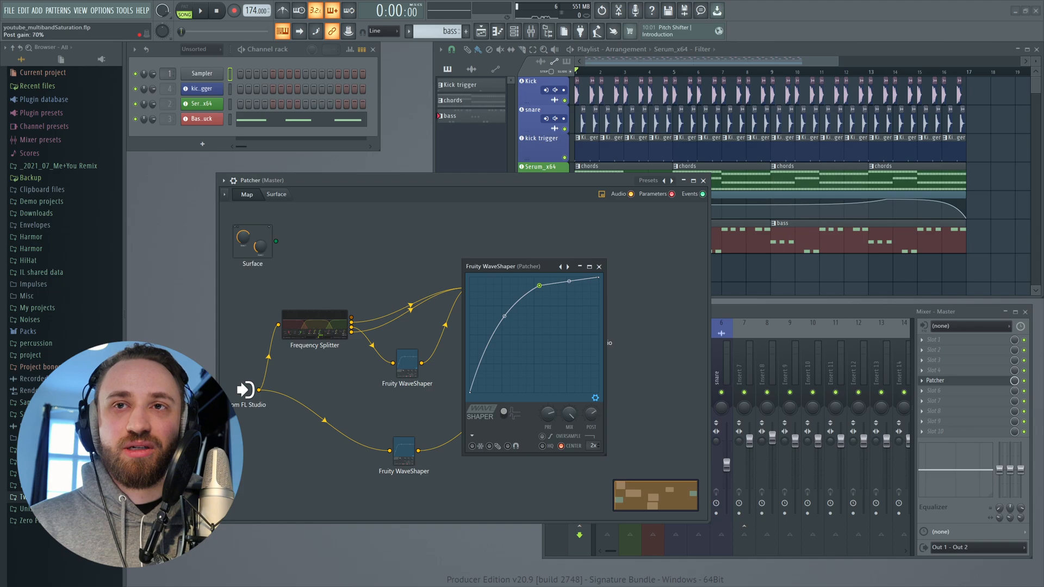
left_click(599, 267)
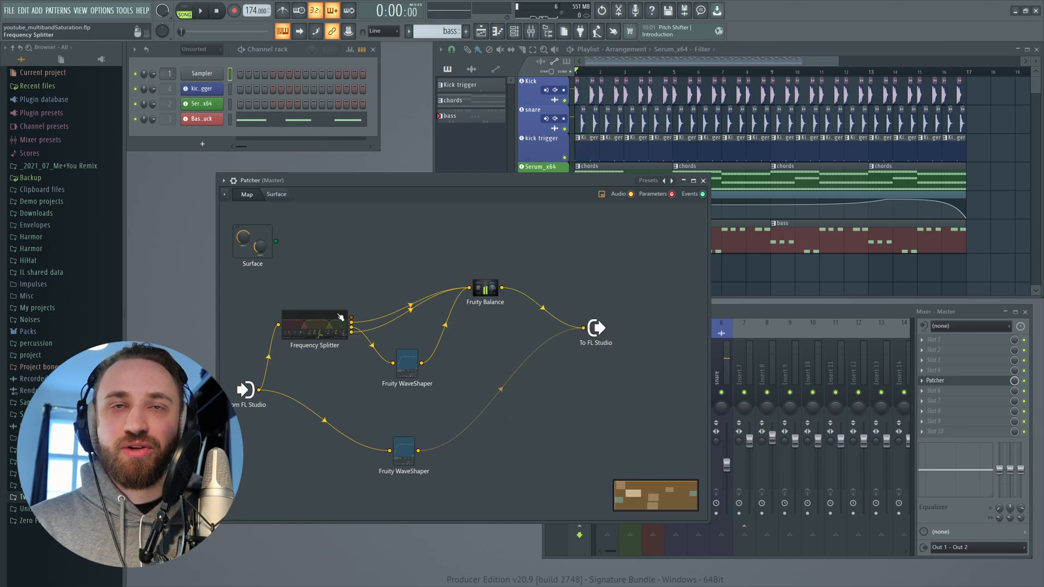
key("space")
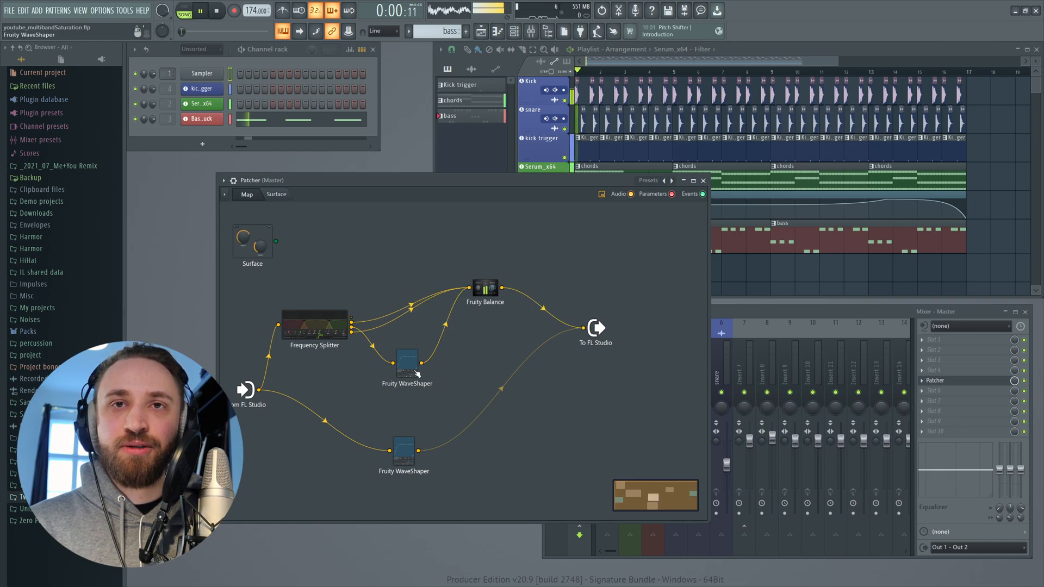
left_click(411, 367)
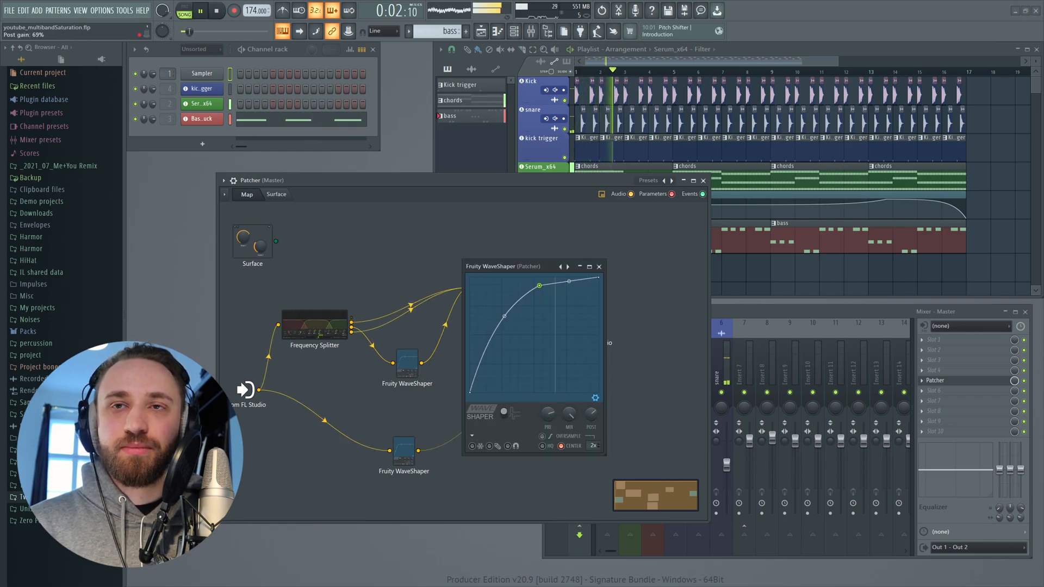
left_click(599, 267)
key("space")
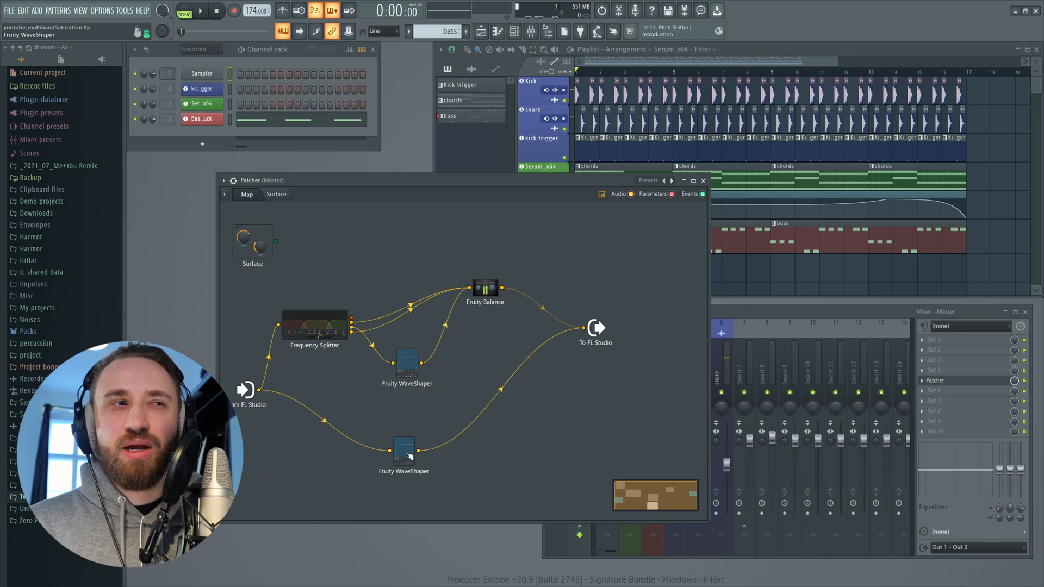
- Rearrange the map, moving the input node down and the full-band WaveShaper to the left
left_click_drag(408, 441, 403, 412)
left_click_drag(249, 392, 263, 479)
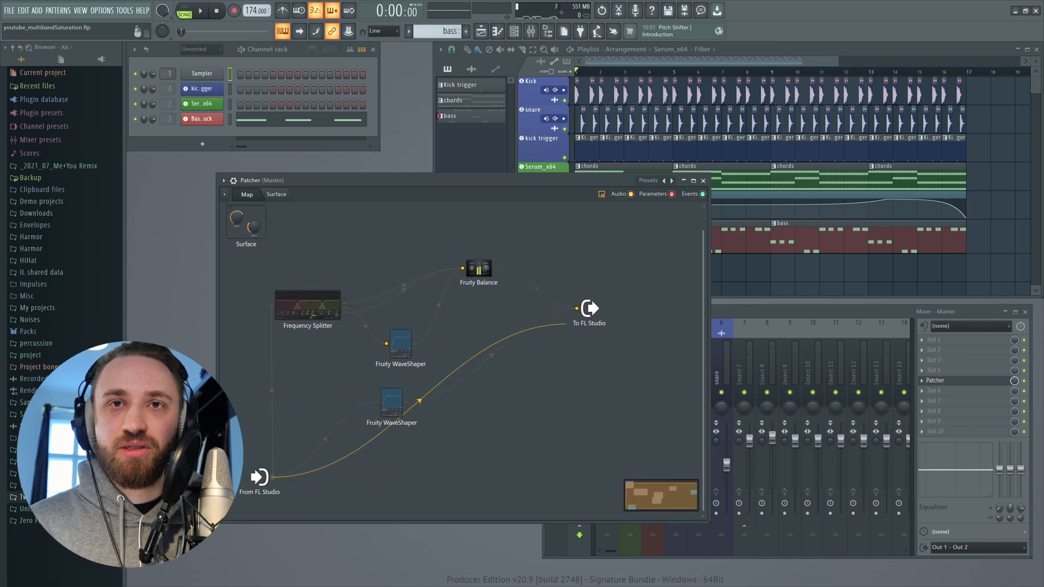
left_click_drag(392, 400, 334, 379)
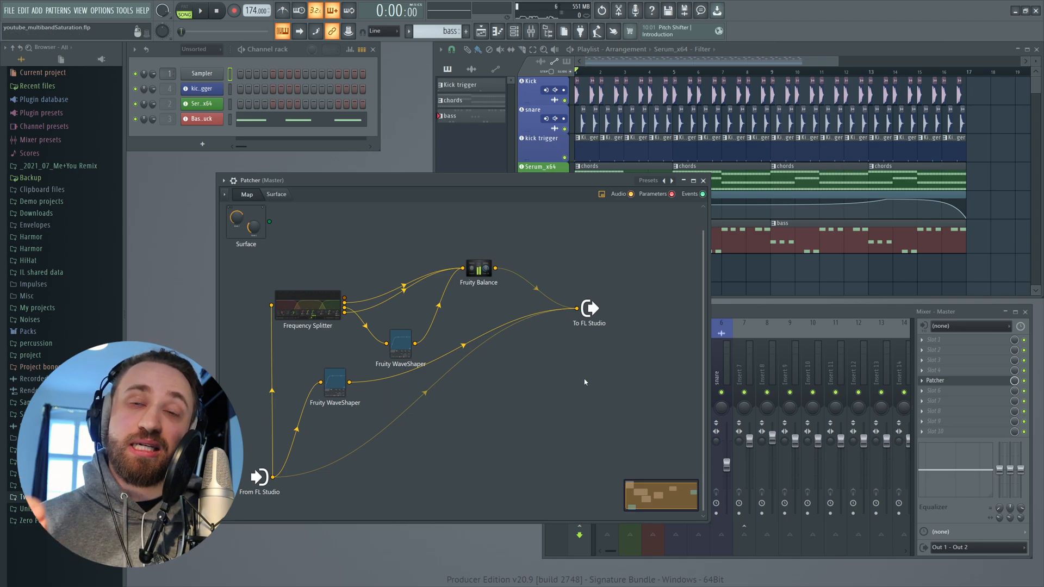
- Play the track while toggling the dry and processed connections to A/B the signal paths
key("space")
right_click(463, 345)
right_click(441, 382)
right_click(426, 393)
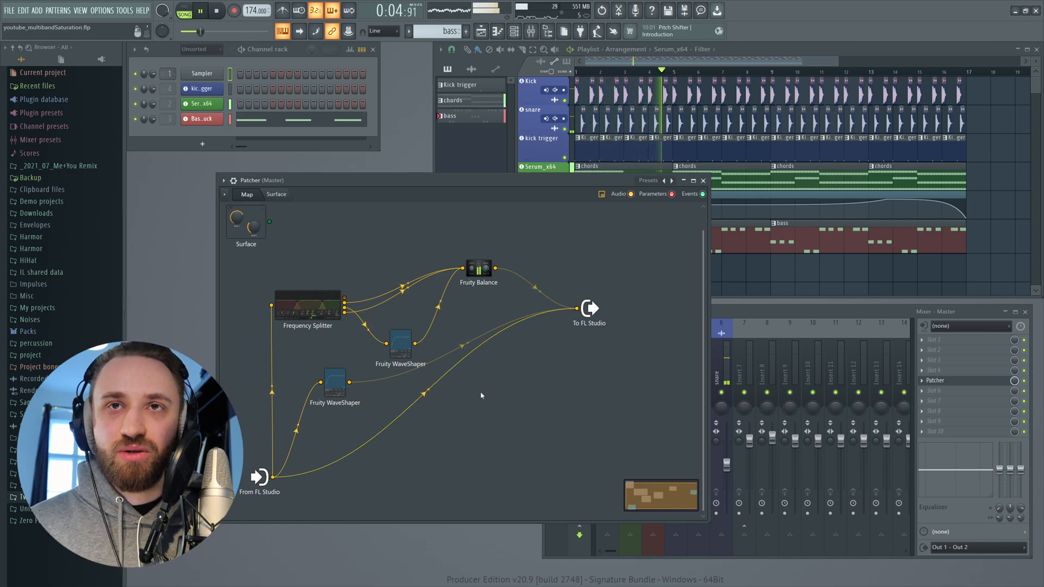
right_click(427, 392)
key("space")
key("space")
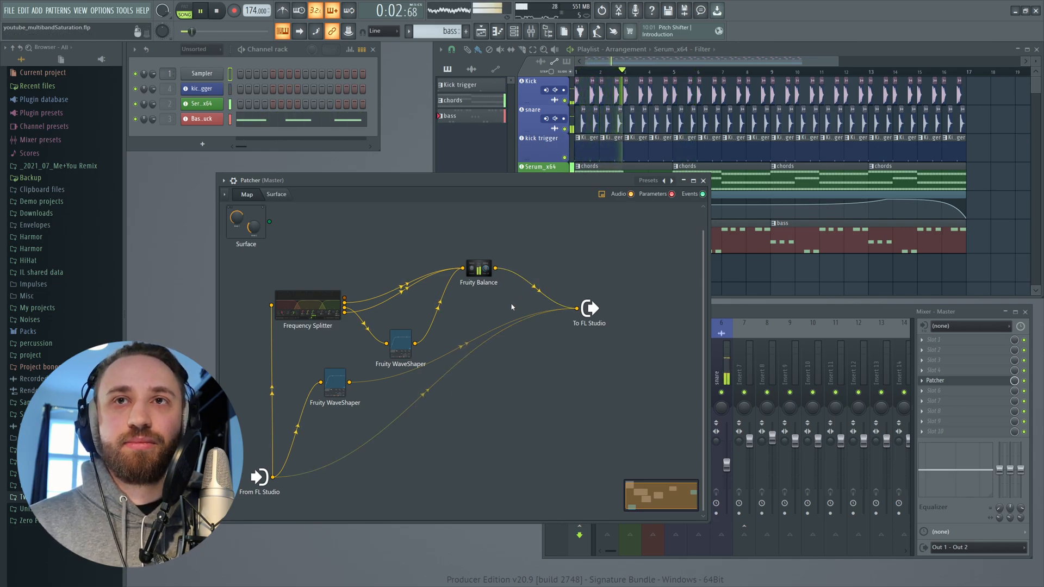
key("space")
right_click(531, 291)
right_click(426, 391)
key("space")
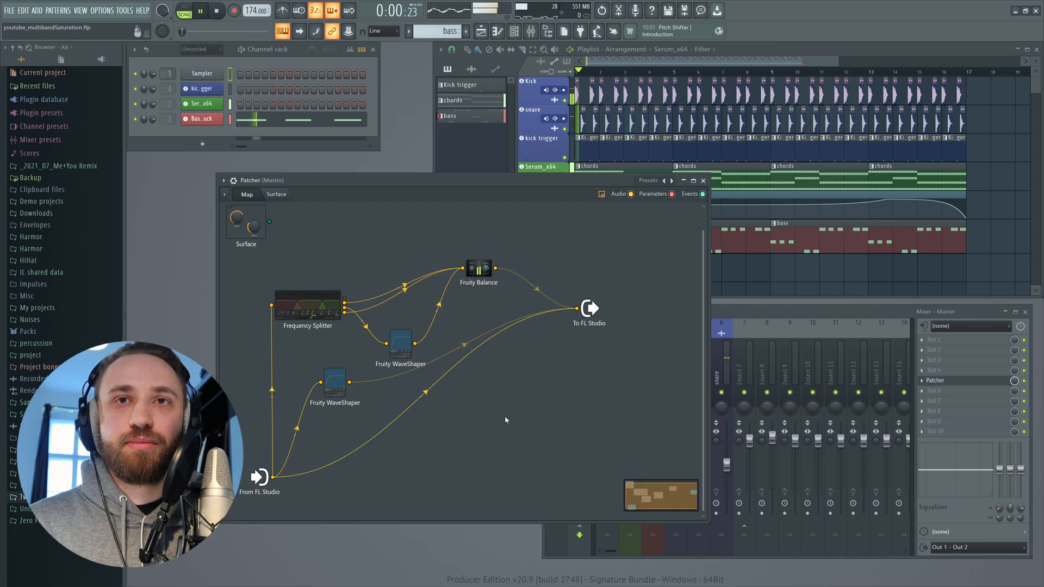
key("space")
right_click(422, 397)
right_click(534, 288)
key("space")
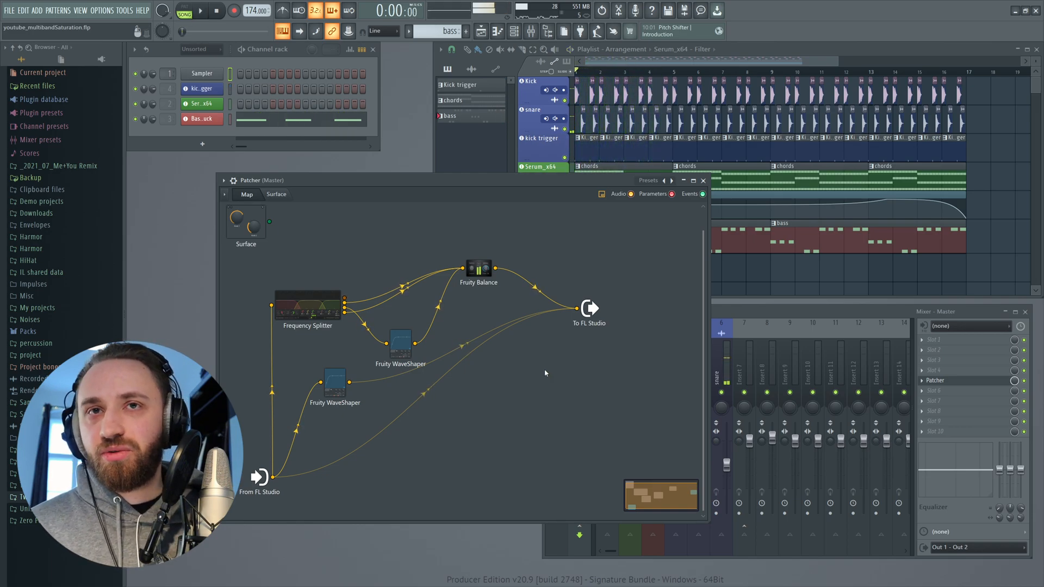
- Stop playback, nudge the band WaveShaper node and briefly open and close its plugin window
key("space")
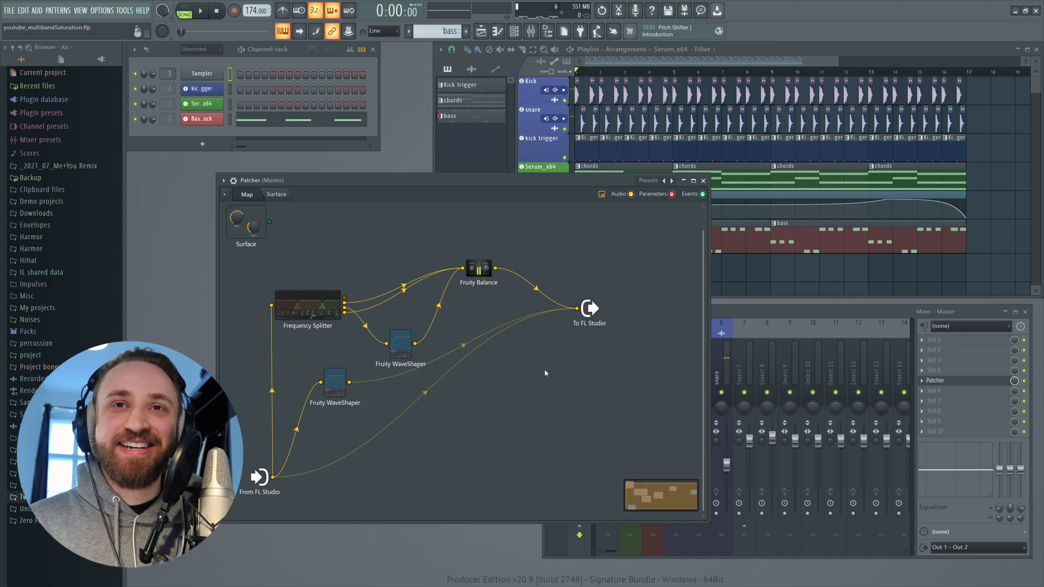
left_click_drag(397, 342, 390, 332)
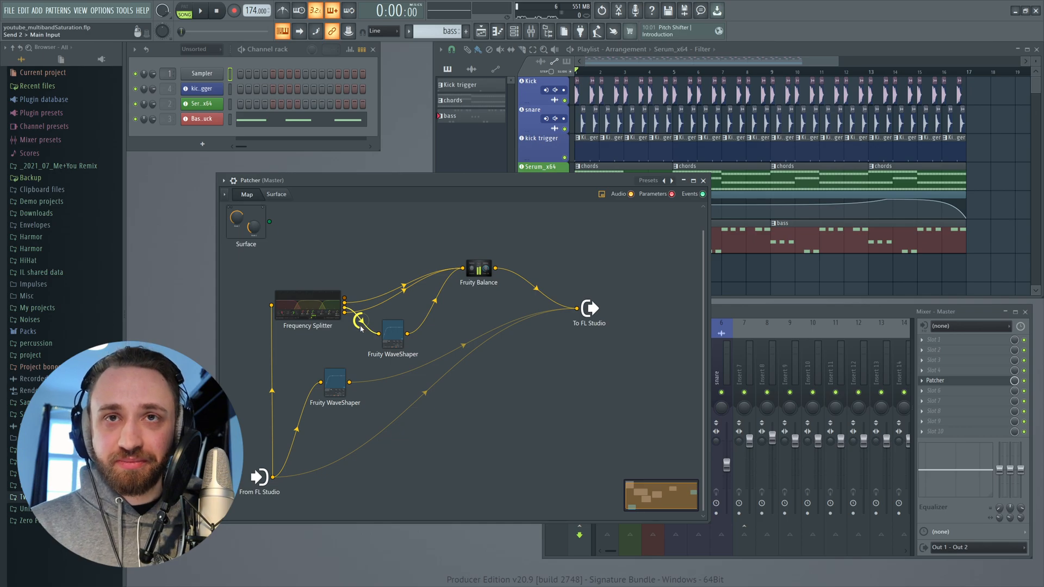
left_click(393, 334)
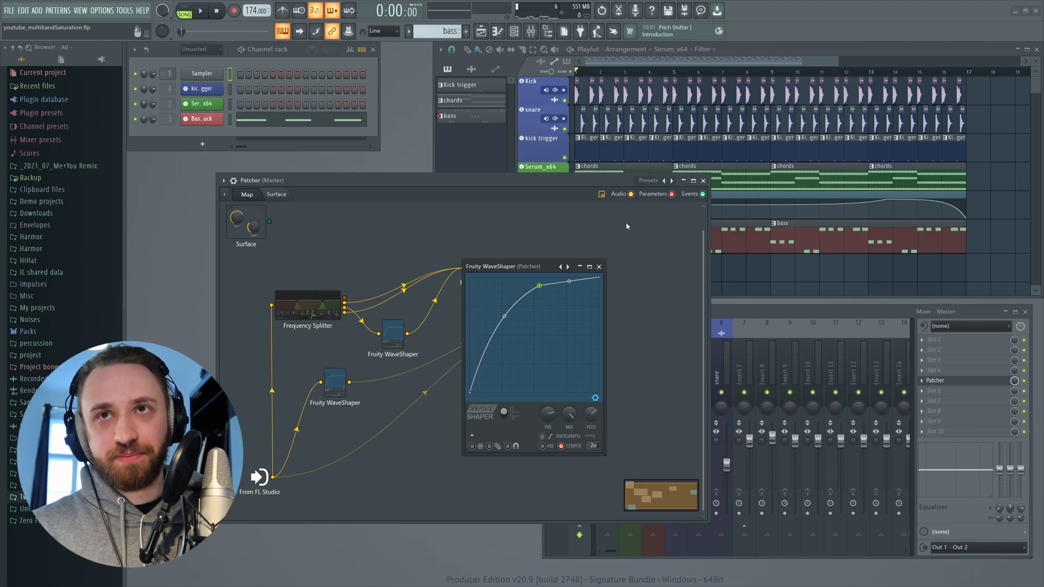
left_click(599, 267)
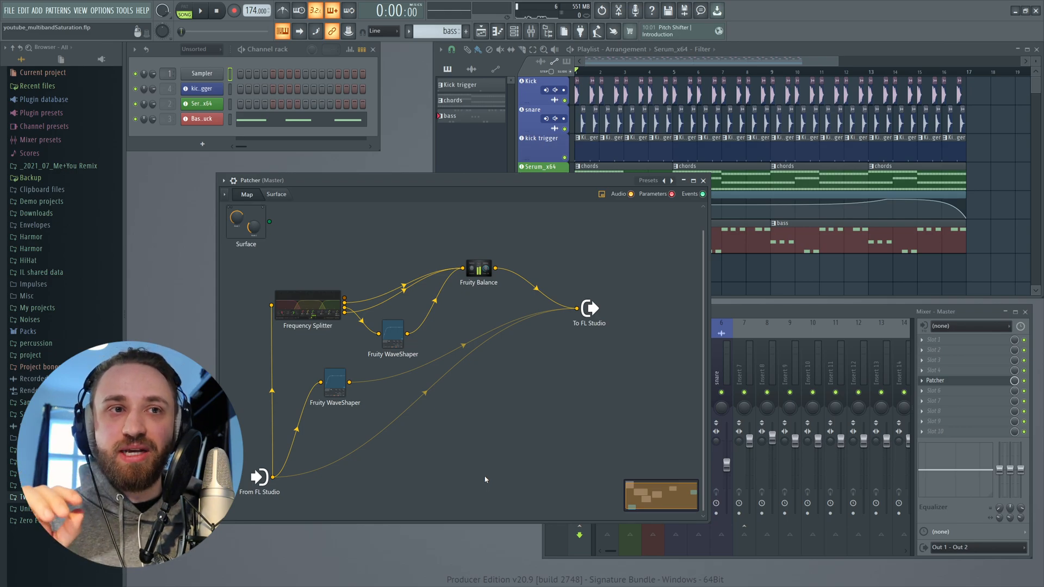
- Delete the full-band WaveShaper and remove the direct dry connection from input to output
right_click(325, 385)
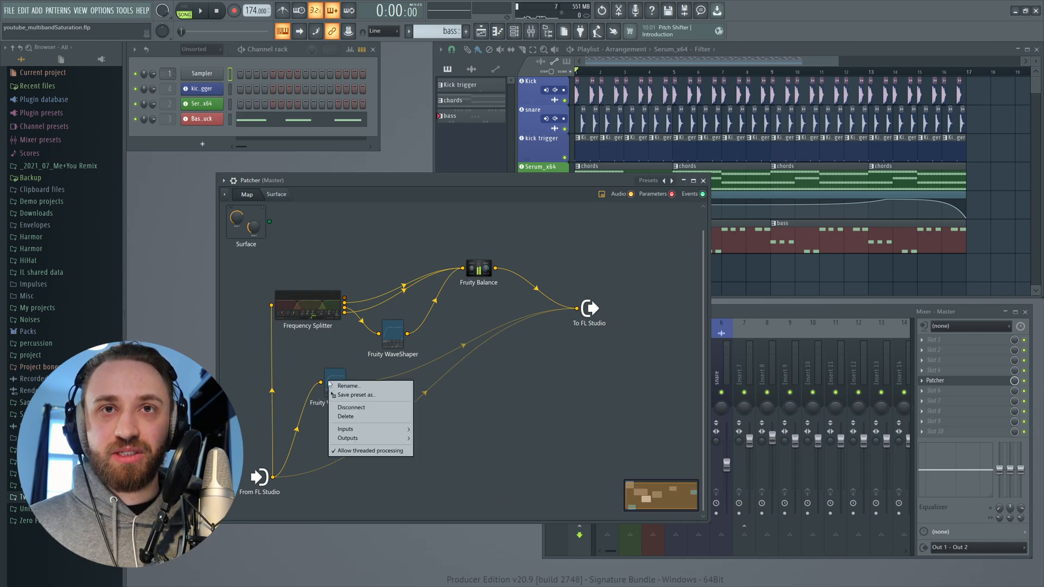
left_click(359, 414)
left_click_drag(577, 309, 522, 320)
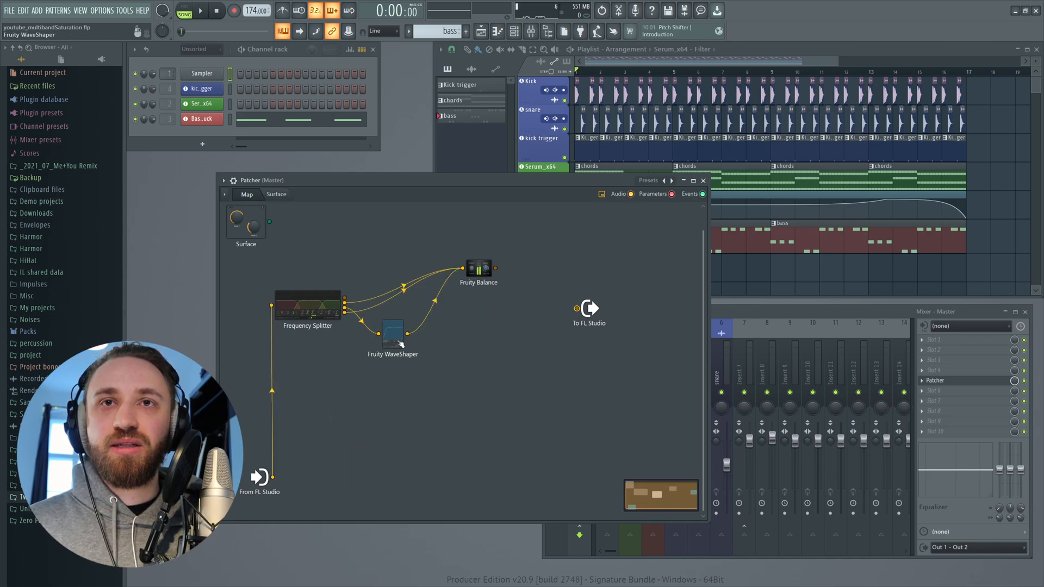
- Duplicate the band WaveShaper twice, stacking the two copies beneath the original in the map
left_click_drag(479, 269, 508, 256)
left_click_drag(313, 315, 311, 302)
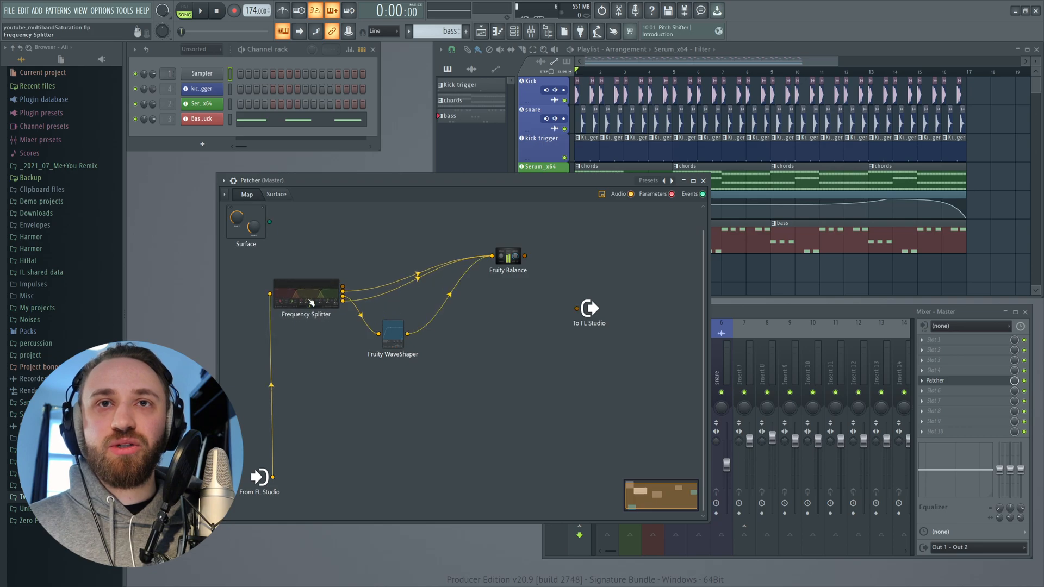
right_click(400, 336)
left_click(333, 373)
right_click(395, 341)
mouse_move(401, 354)
left_mouse_down()
mouse_move(385, 403)
mouse_move(395, 415)
mouse_move(412, 397)
mouse_move(412, 447)
mouse_move(401, 436)
left_mouse_up()
right_click(413, 397)
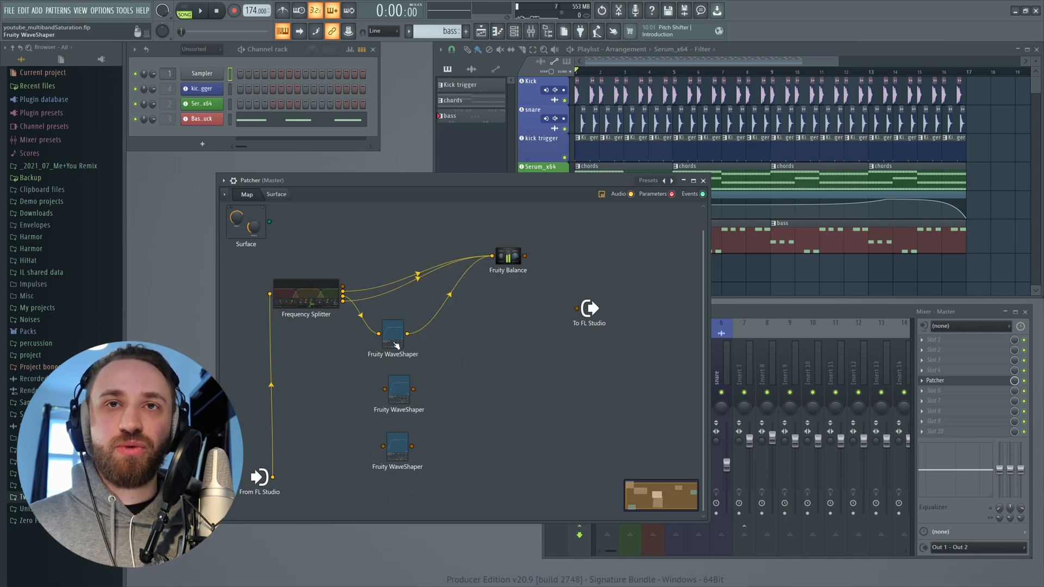
left_click_drag(397, 345, 403, 342)
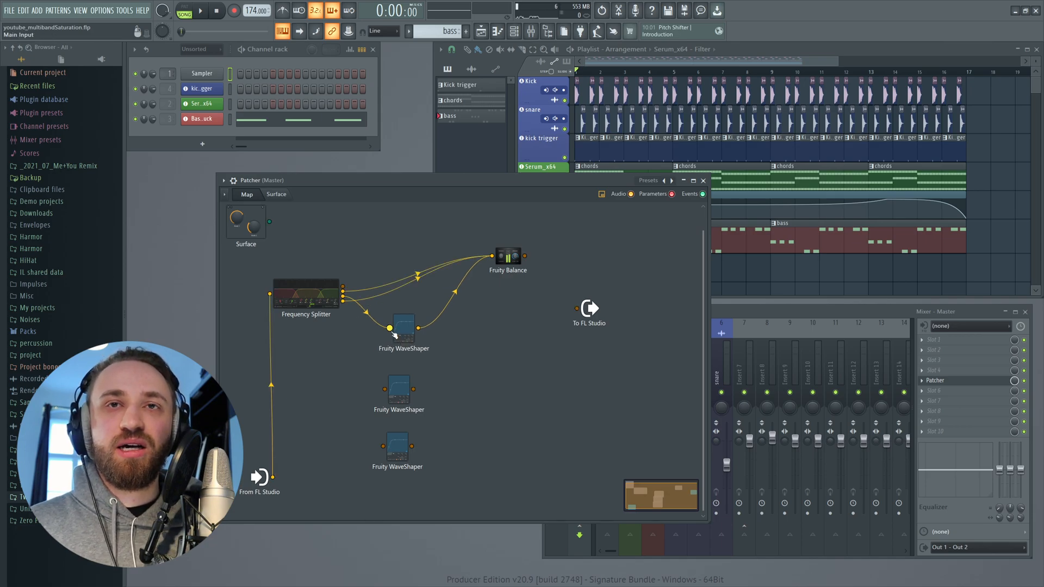
- Rewire the Frequency Splitter so each of its three band outputs feeds its own WaveShaper
left_click_drag(508, 256, 460, 265)
right_click(390, 328)
left_click_drag(305, 293, 341, 299)
left_click_drag(520, 288, 545, 288)
left_click_drag(381, 383, 420, 443)
left_click_drag(437, 392, 450, 390)
left_click_drag(378, 302, 410, 348)
left_click_drag(436, 391, 436, 390)
left_click_drag(377, 297, 429, 335)
left_click_drag(451, 390, 436, 389)
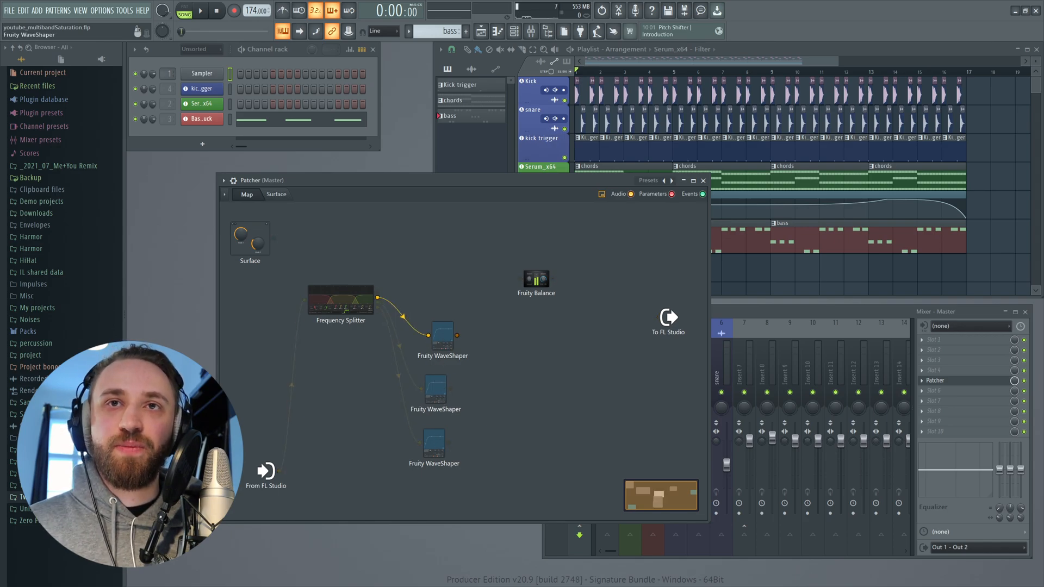
left_click_drag(550, 285, 548, 336)
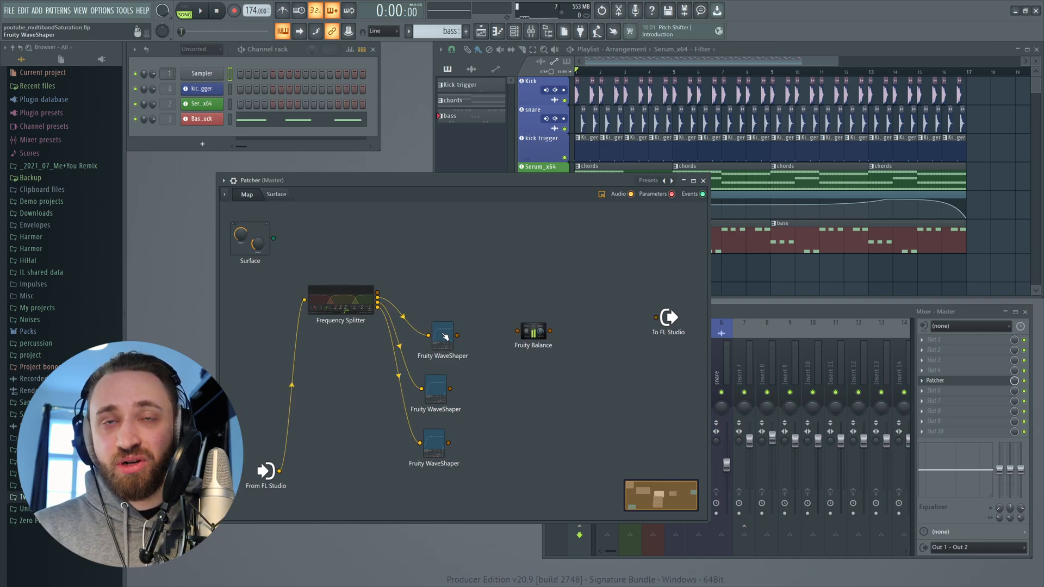
- Clone Fruity Balance so each of the three WaveShapers feeds its own Balance node
left_click_drag(533, 338, 510, 338)
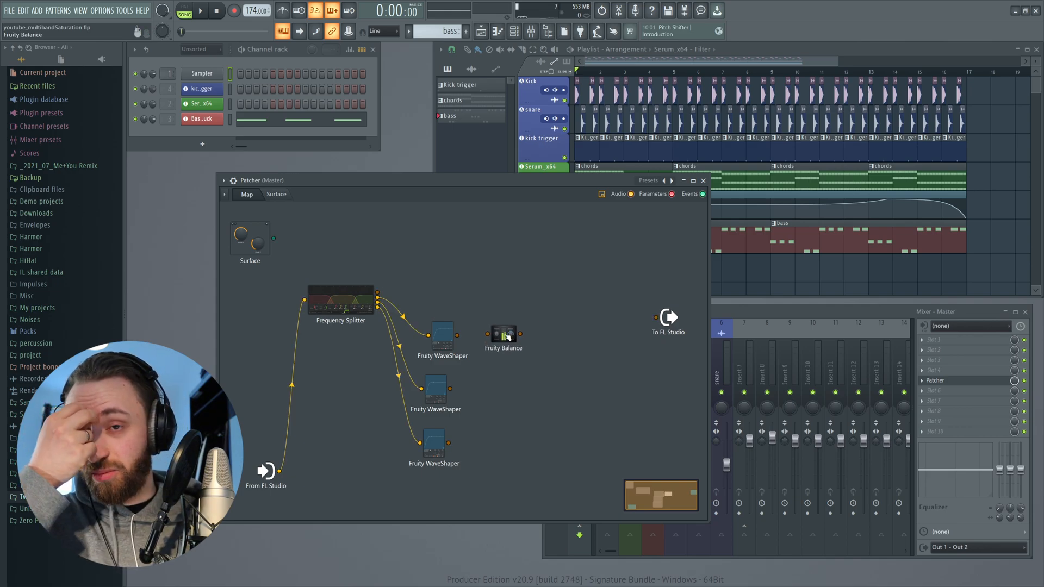
left_click_drag(515, 340, 501, 341)
right_click(500, 342)
left_click(514, 354)
left_click(493, 390)
right_click(493, 391)
left_click(507, 404)
left_click(491, 445)
left_click_drag(448, 444, 475, 444)
left_click_drag(450, 388, 477, 388)
- Add a fourth Fruity Balance summing the three band Balances and connect it to the output
mouse_move(457, 335)
left_mouse_down()
mouse_move(530, 323)
mouse_move(557, 299)
left_mouse_up()
right_click(519, 333)
left_click(532, 346)
left_click(573, 299)
left_click_drag(511, 388, 556, 299)
left_click_drag(508, 444, 570, 345)
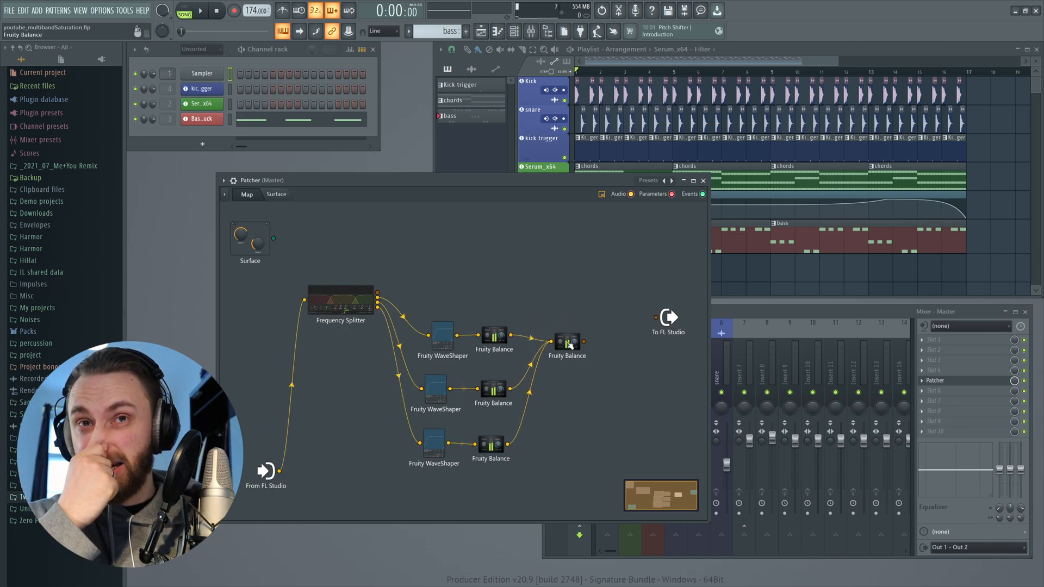
left_click_drag(584, 342, 658, 292)
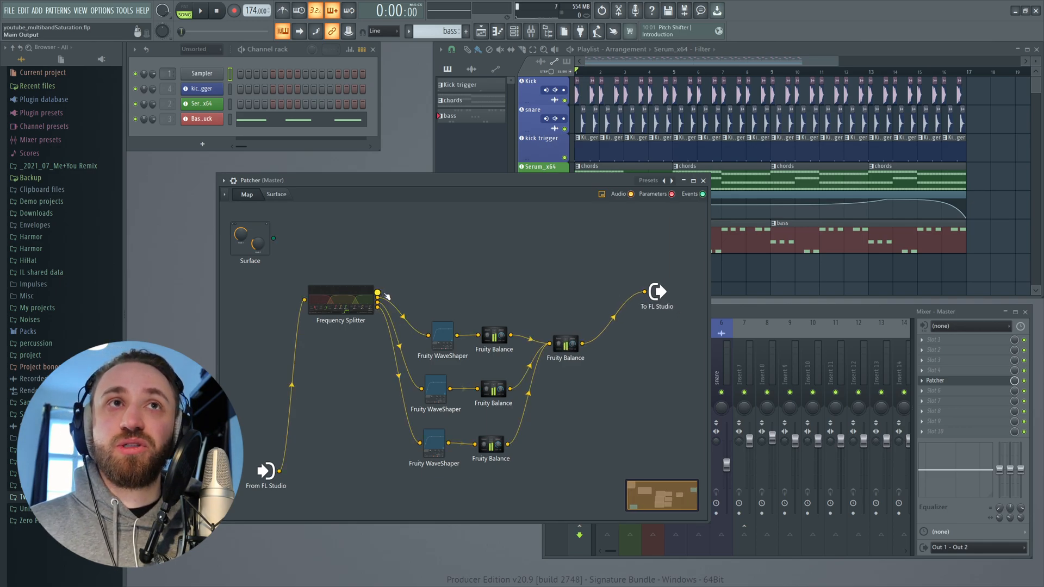
- Connect the Frequency Splitter's remaining output straight to the output and audition the patch during playback
left_click_drag(379, 293, 641, 293)
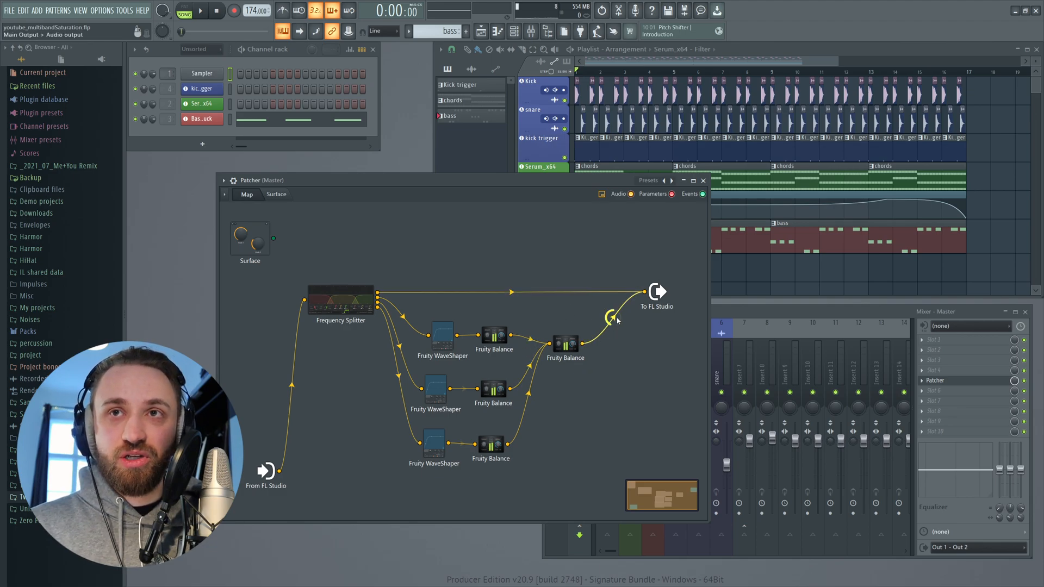
key("space")
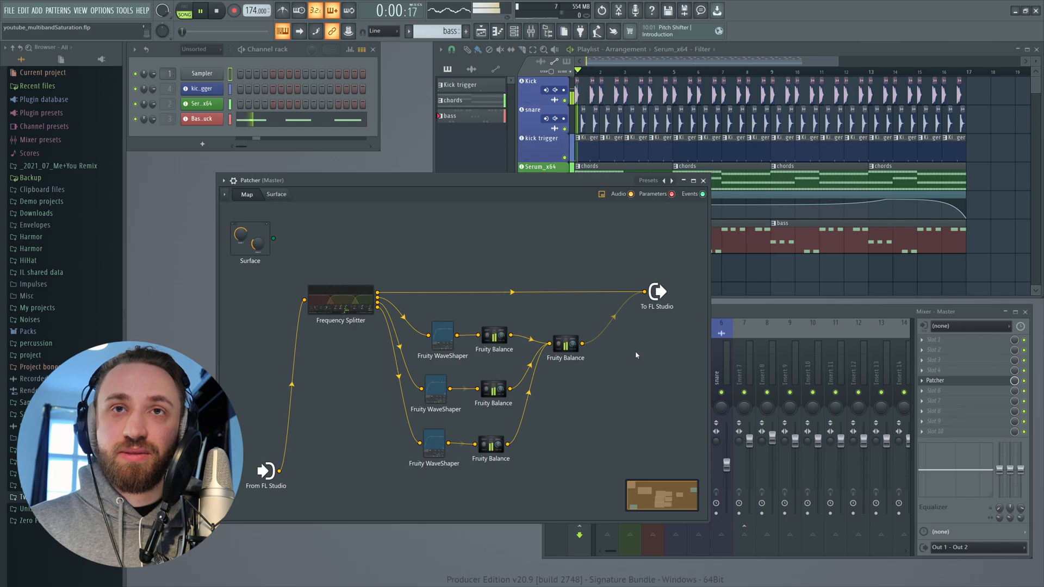
key("space")
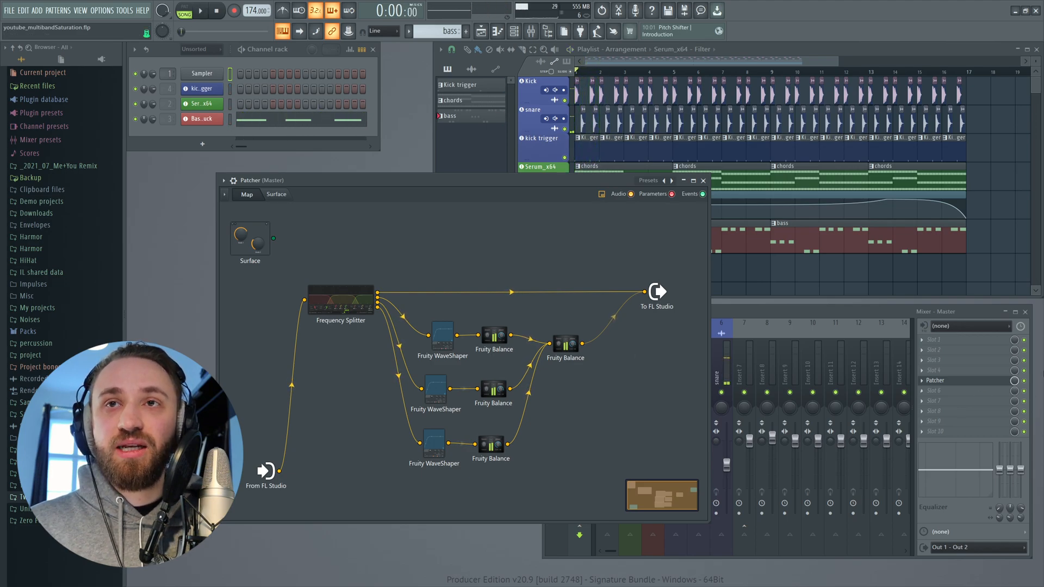
left_click(1026, 384)
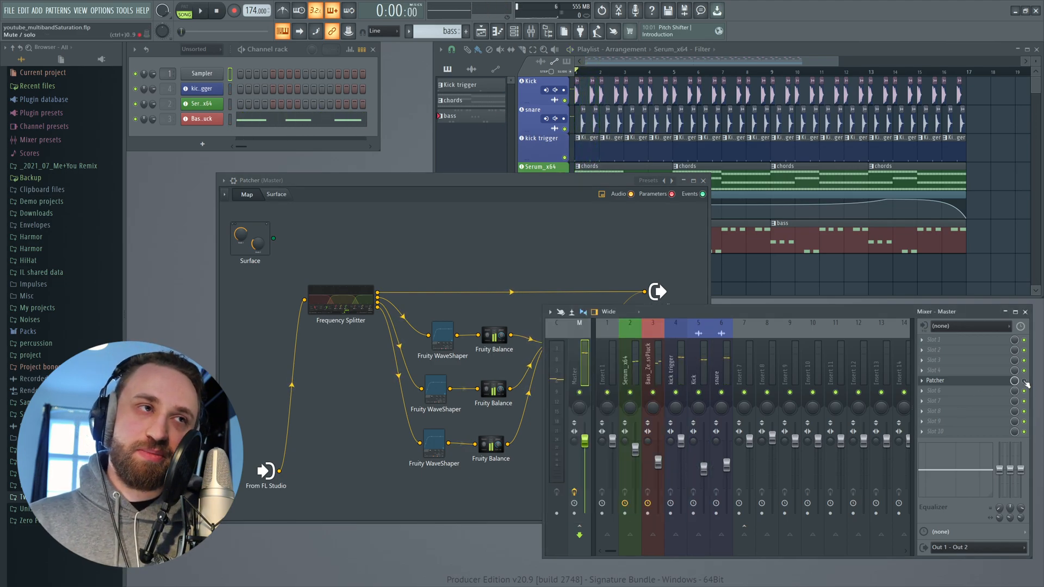
left_click(620, 269)
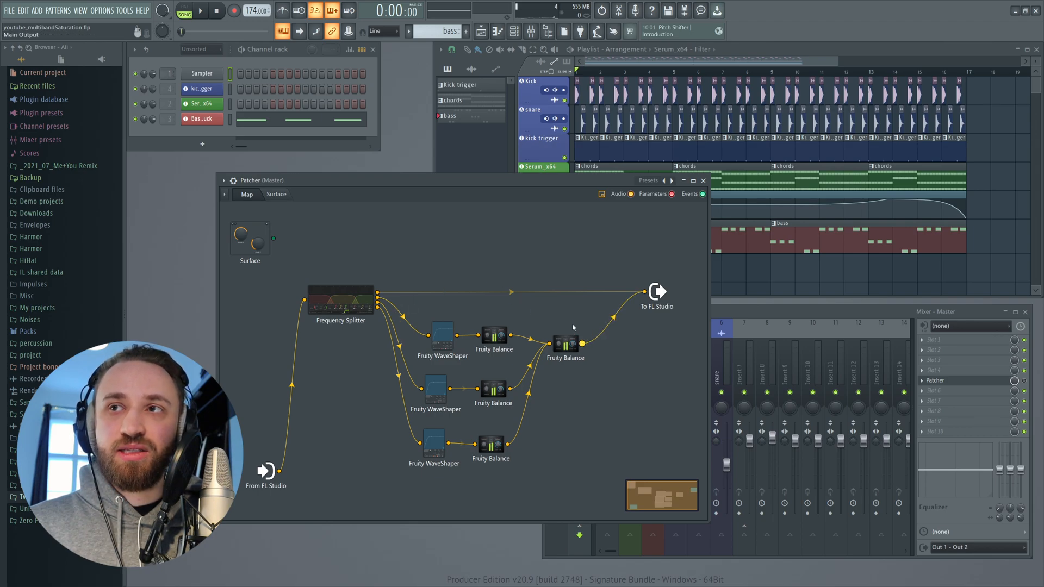
left_click(1025, 381)
left_click(595, 282)
key("space")
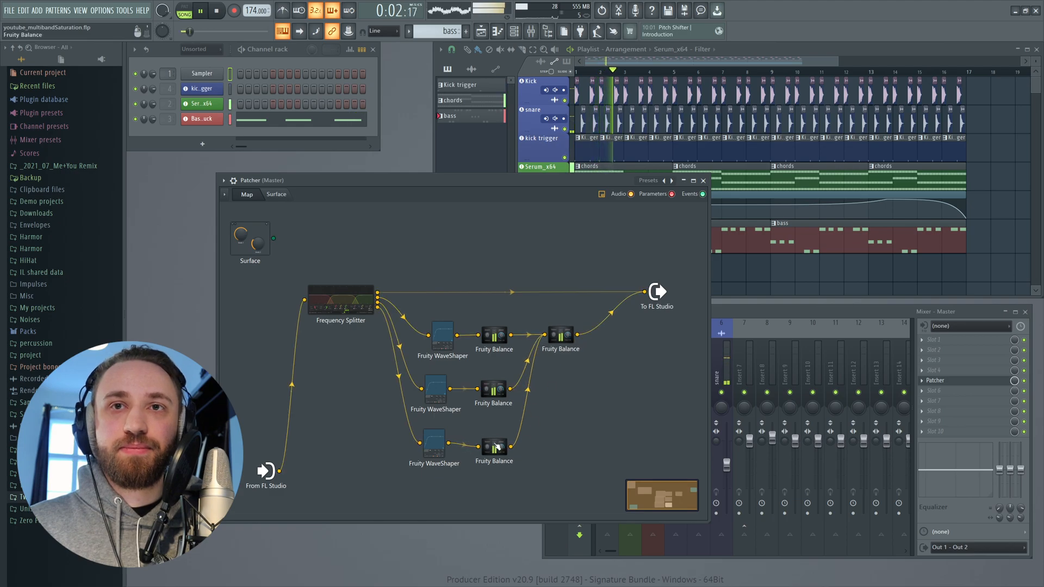
key("space")
left_click_drag(581, 363, 589, 359)
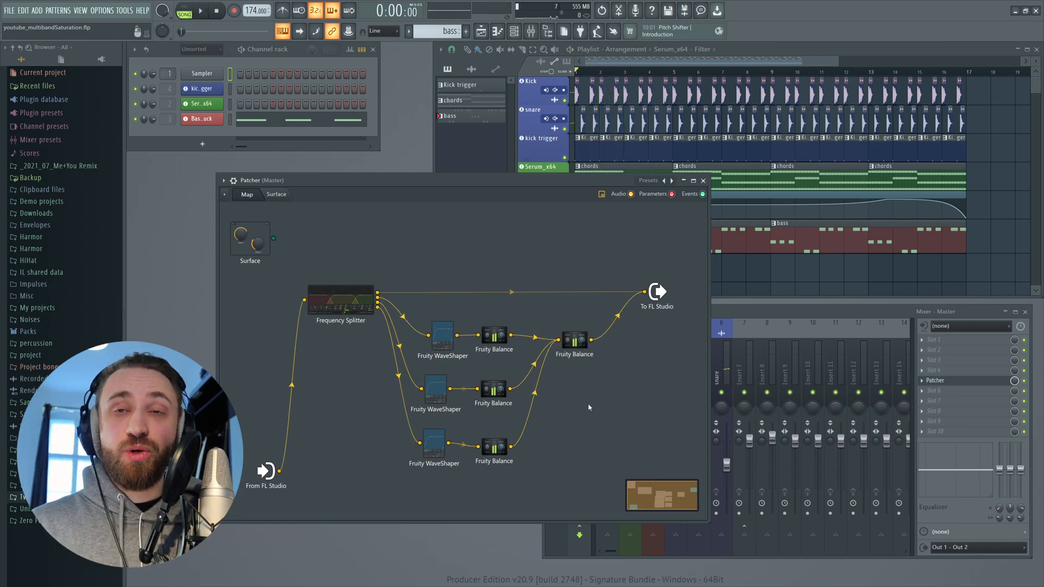
- Reset the third band WaveShaper's curve to its default linear shape
left_click(437, 449)
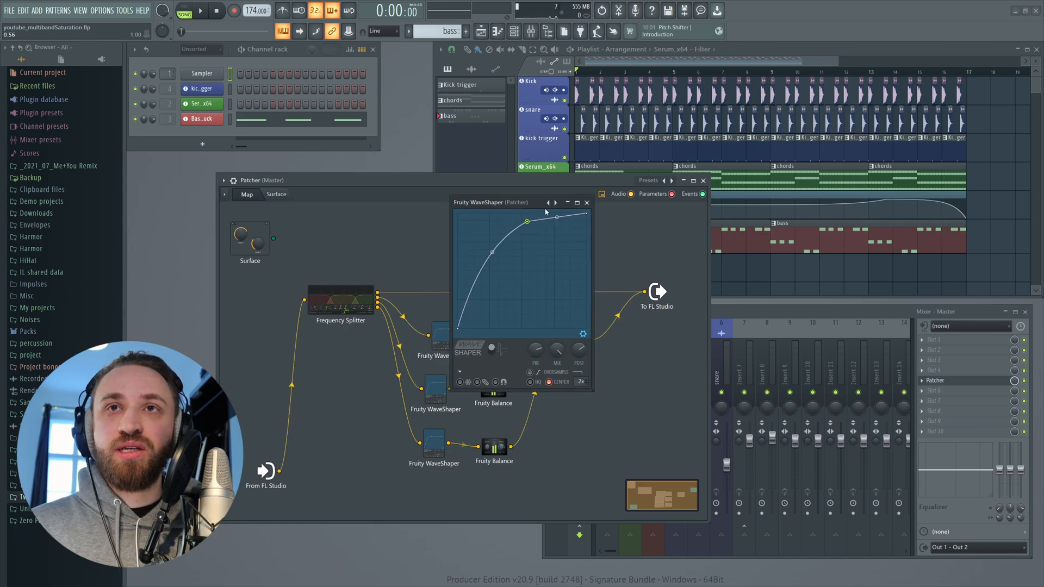
left_click(567, 203)
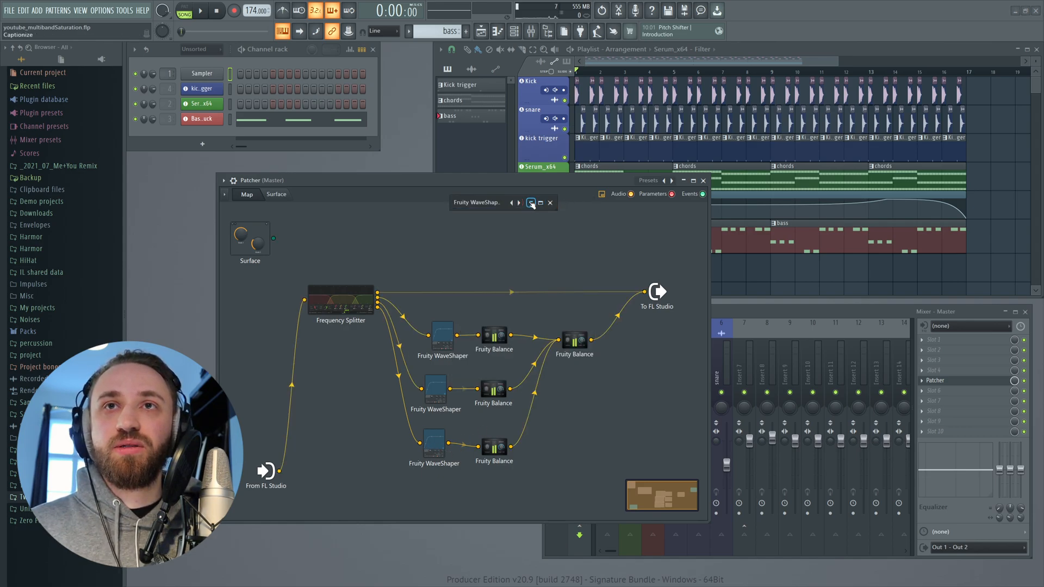
left_click(532, 204)
right_click(512, 203)
left_click(528, 276)
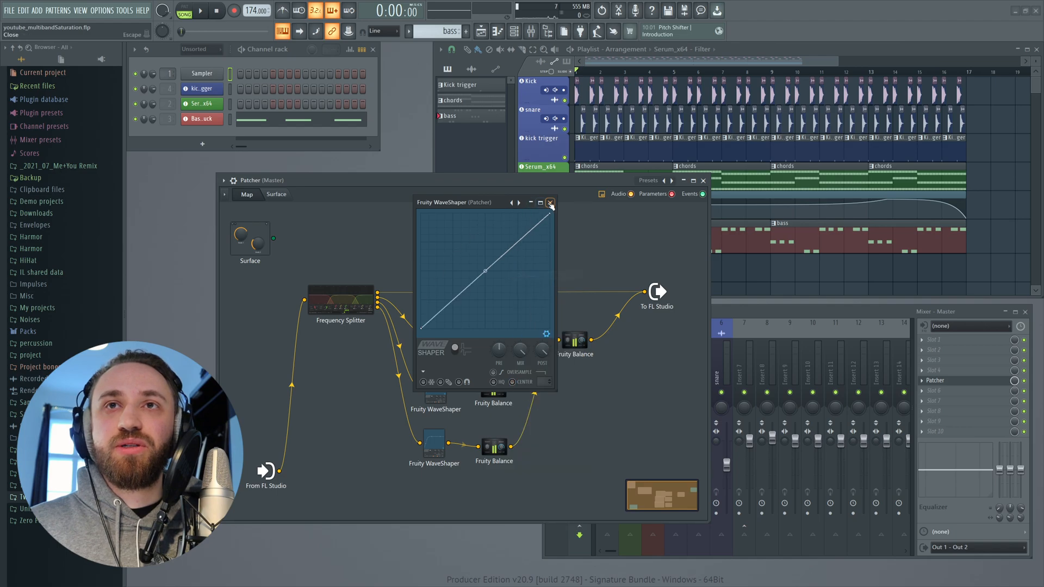
left_click(550, 203)
- Reset the first and second band WaveShapers' curves to their default linear shape as well
left_click(440, 333)
right_click(557, 204)
left_click(571, 277)
left_click(442, 338)
right_click(560, 267)
left_click(577, 320)
left_click(599, 267)
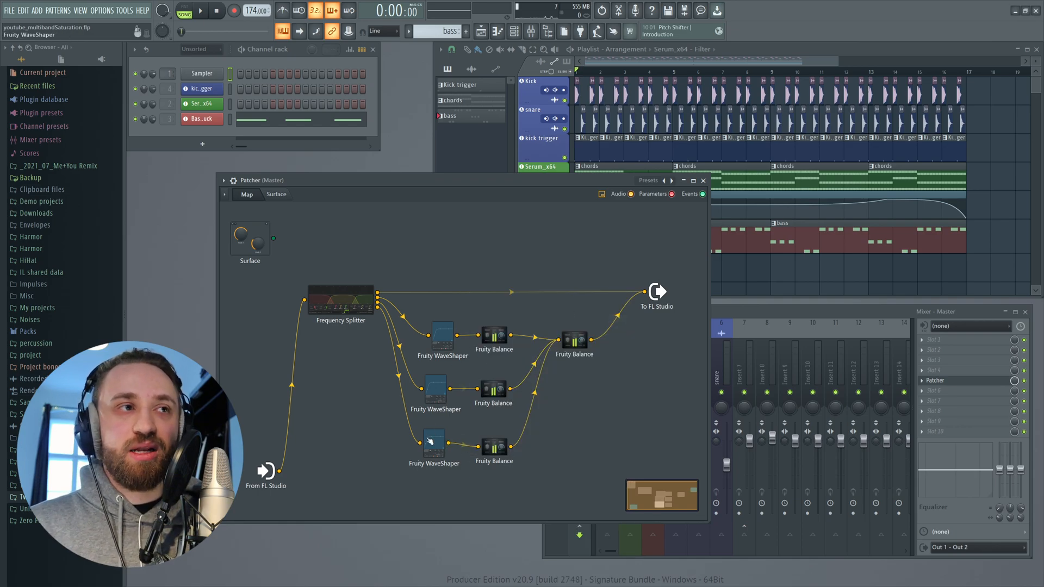
- Start playback and bend the first band WaveShaper's curve slightly upward
left_click_drag(360, 296, 351, 298)
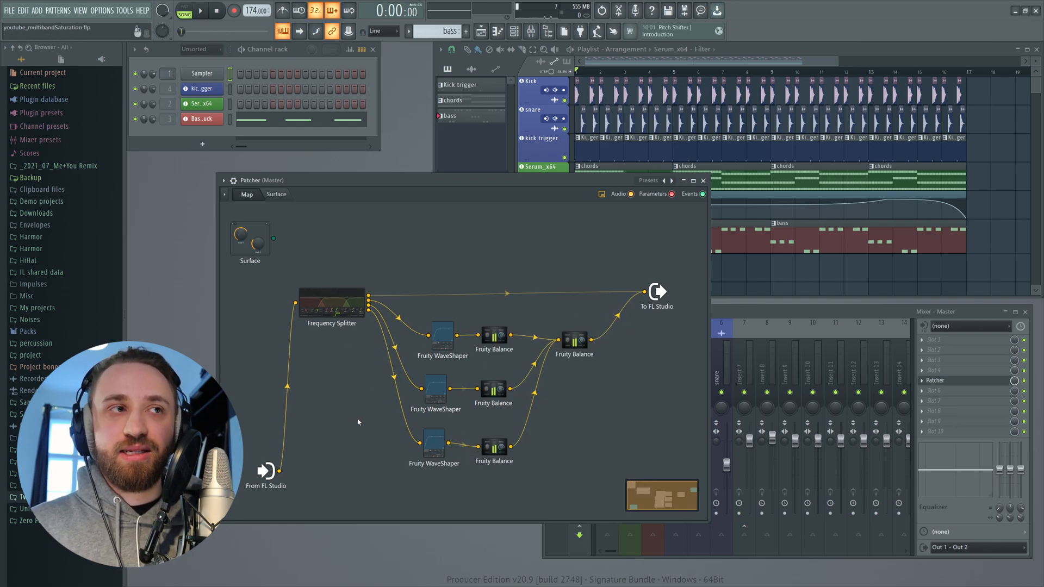
key("space")
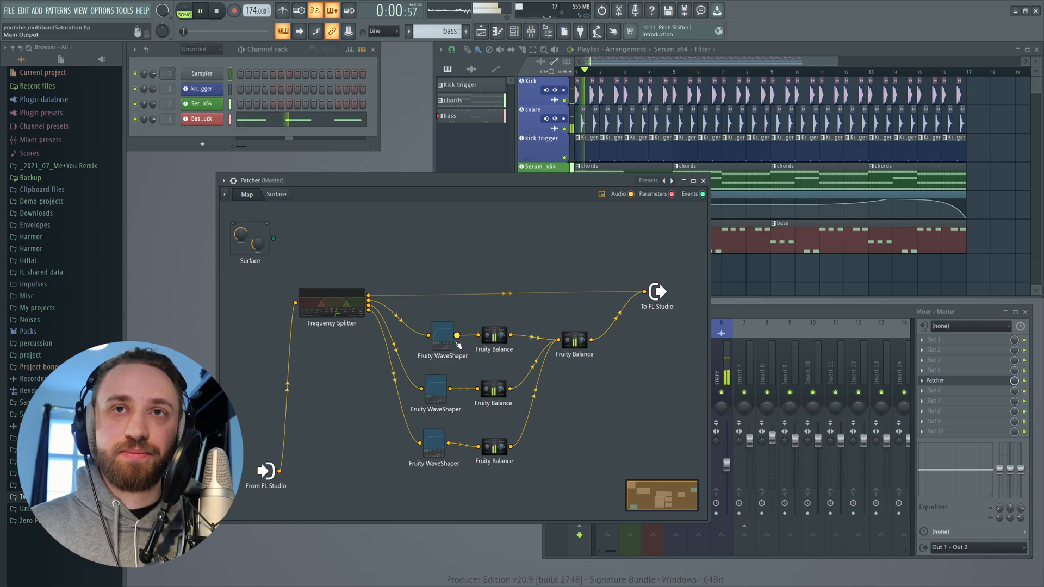
left_click(442, 334)
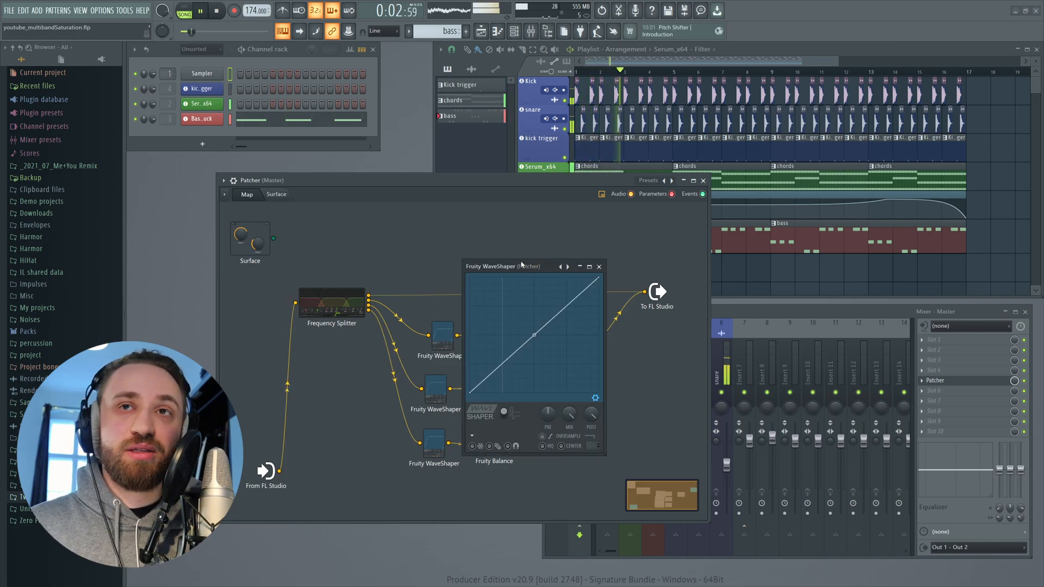
mouse_move(534, 335)
left_mouse_down()
mouse_move(534, 308)
mouse_move(534, 323)
left_mouse_up()
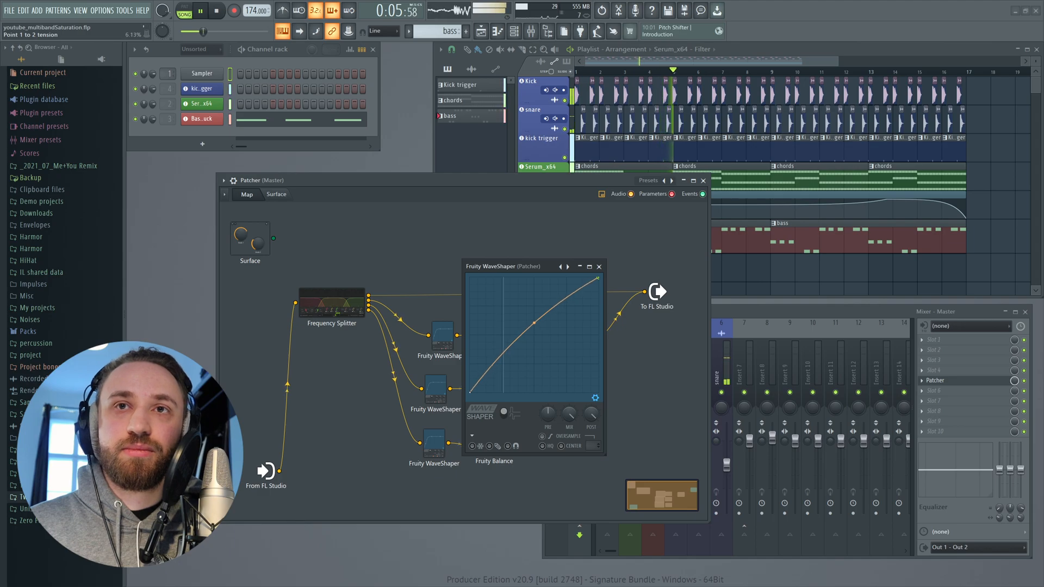
left_click(599, 267)
- Add a point to the third band WaveShaper's curve and raise it into a saturating bend
double_click(436, 446)
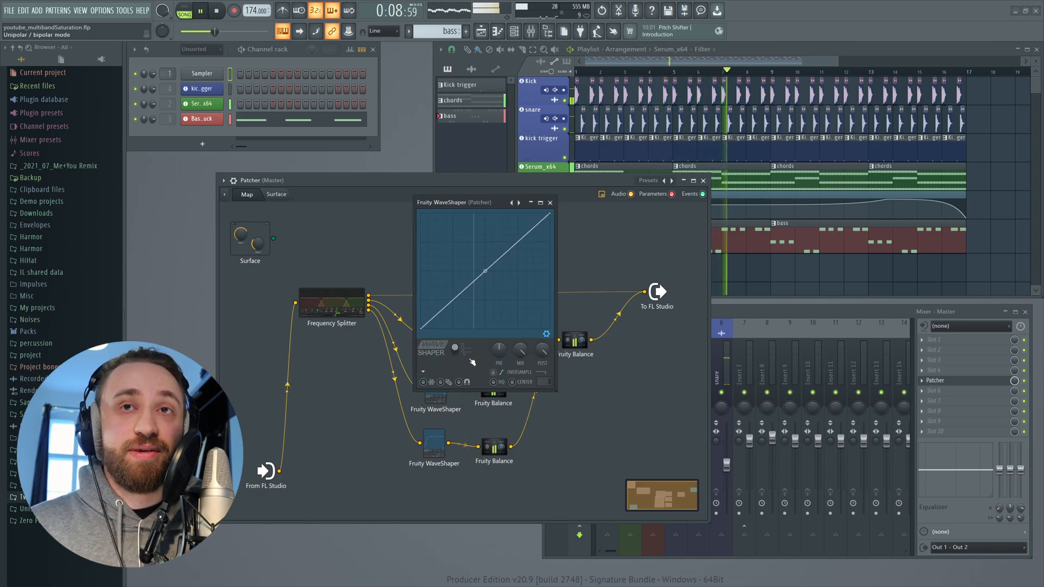
right_click(456, 287)
mouse_move(457, 288)
left_mouse_down()
mouse_move(441, 230)
mouse_move(455, 272)
left_mouse_up()
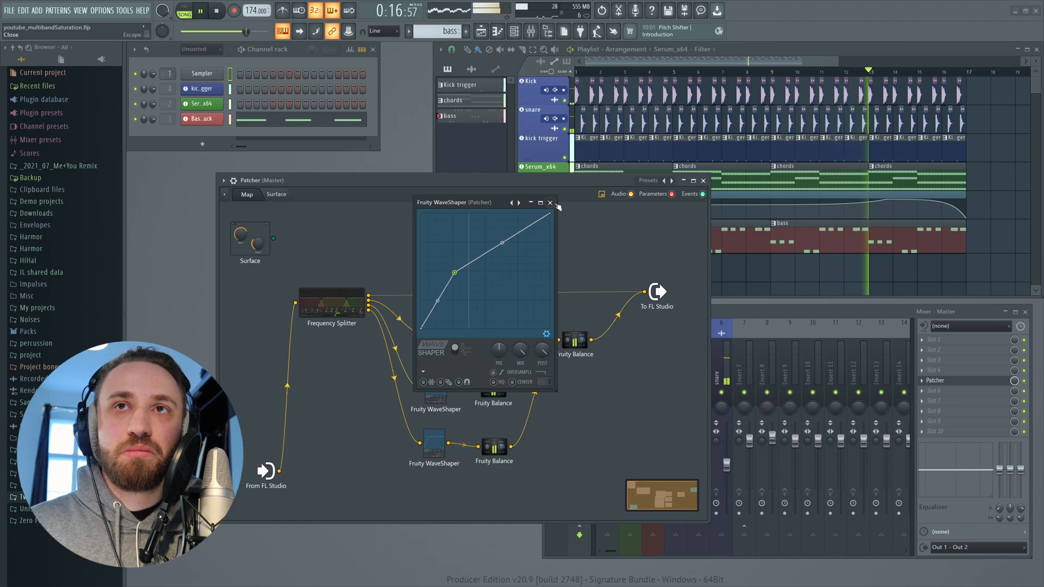
left_click(550, 203)
- Raise the second band WaveShaper's curve and restart playback to listen to the result
left_click(437, 396)
left_click_drag(519, 272, 521, 251)
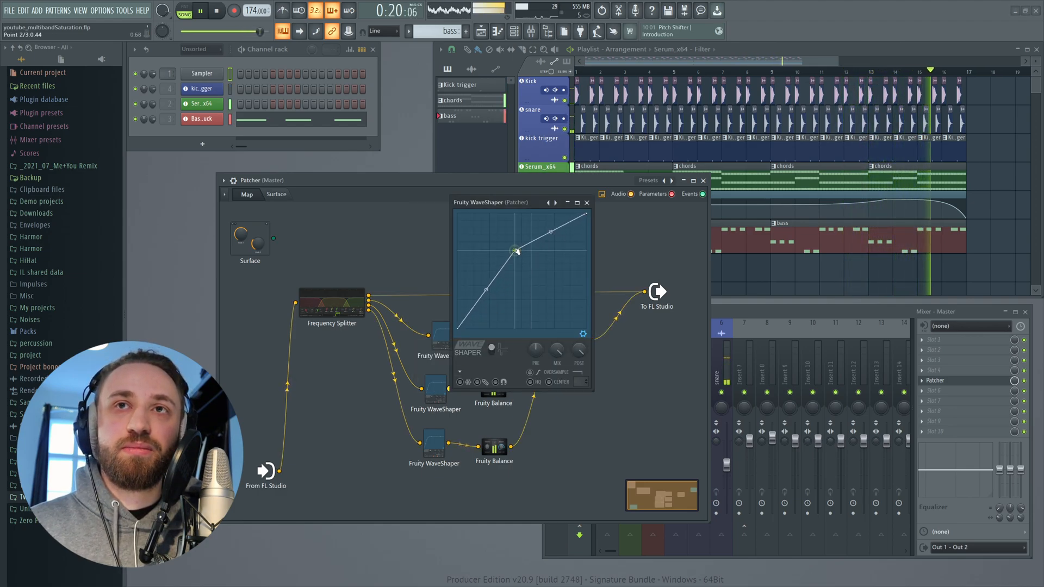
left_click(587, 203)
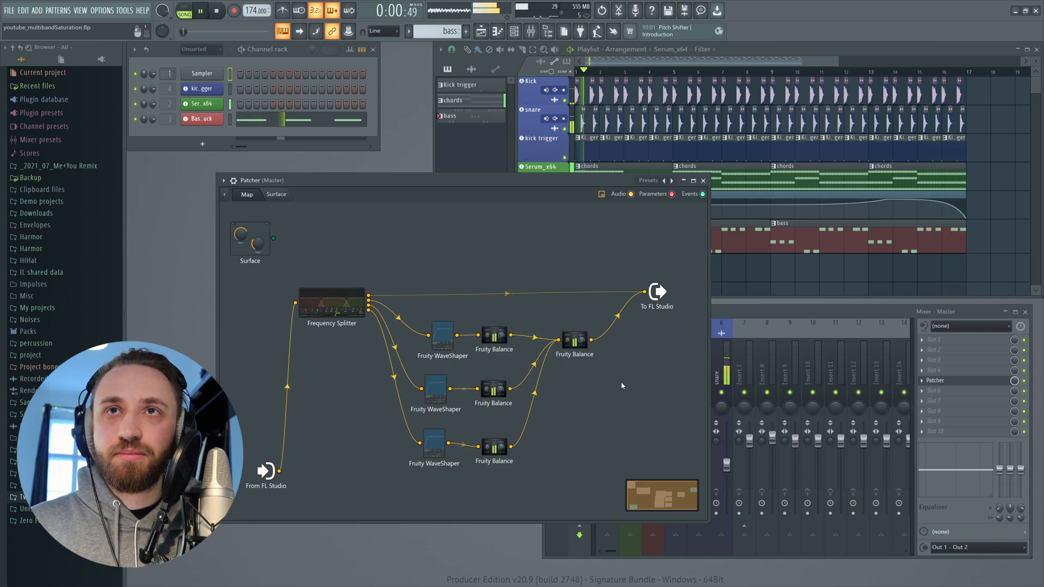
key("space")
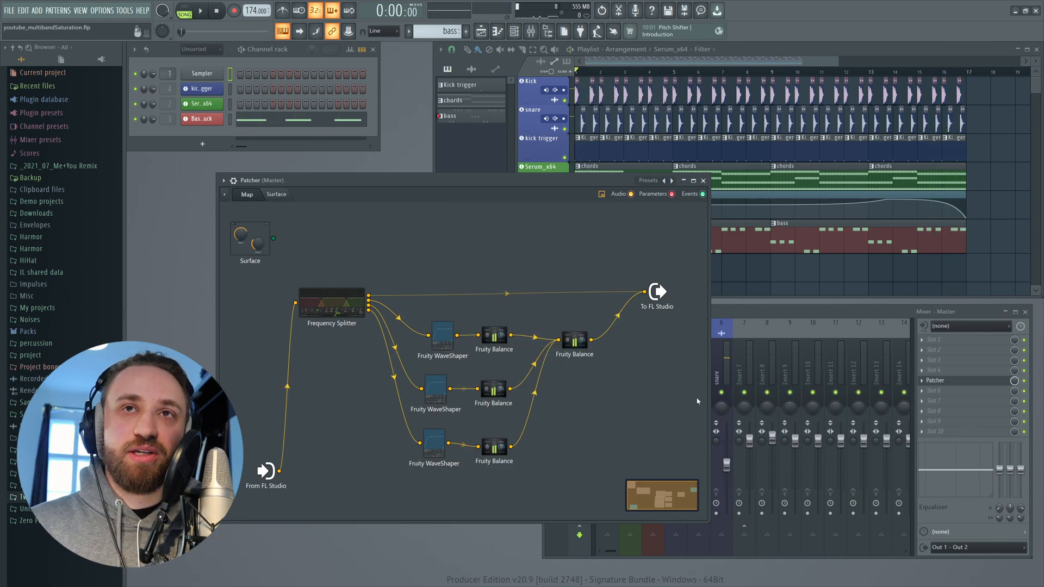
key("space")
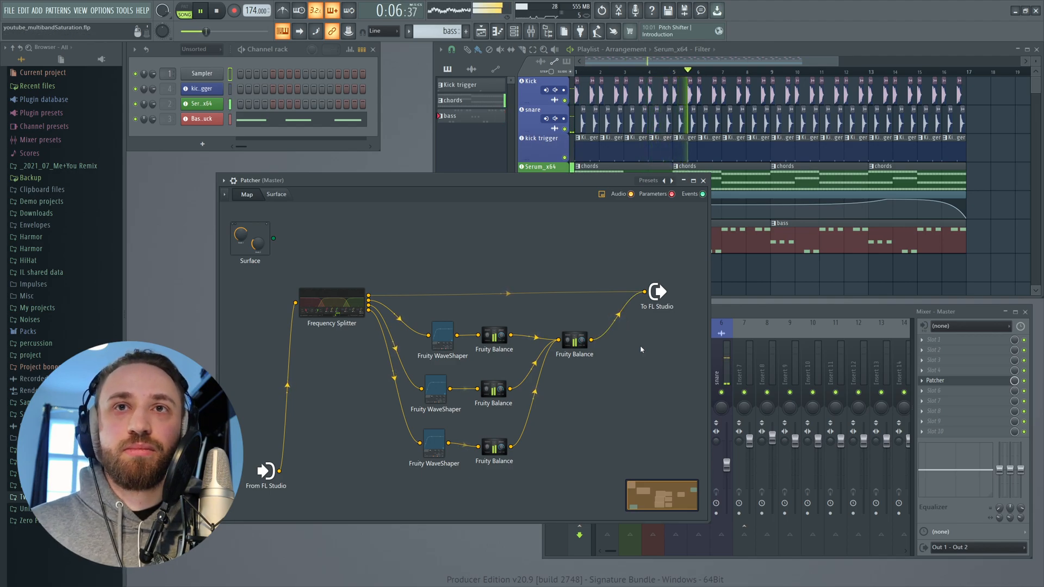
- Inspect the third band WaveShaper's curve and briefly play the chain to listen to it
left_click(435, 438)
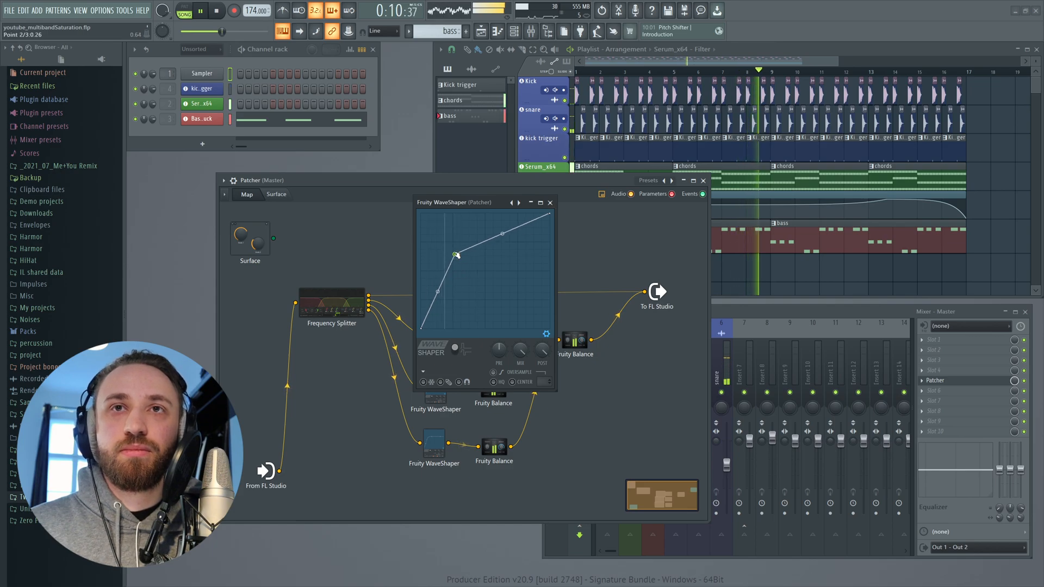
left_click(550, 203)
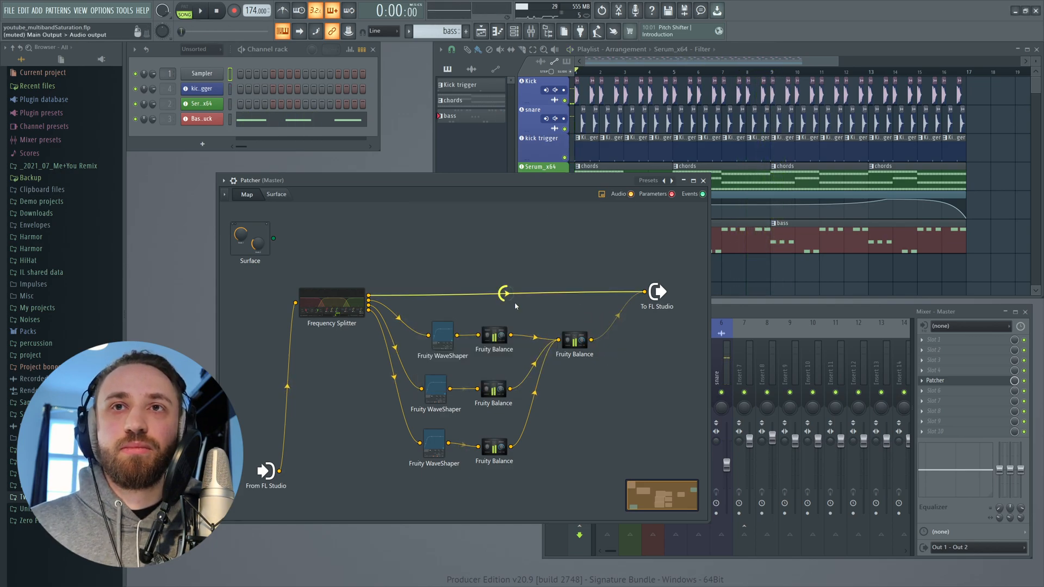
right_click(598, 311)
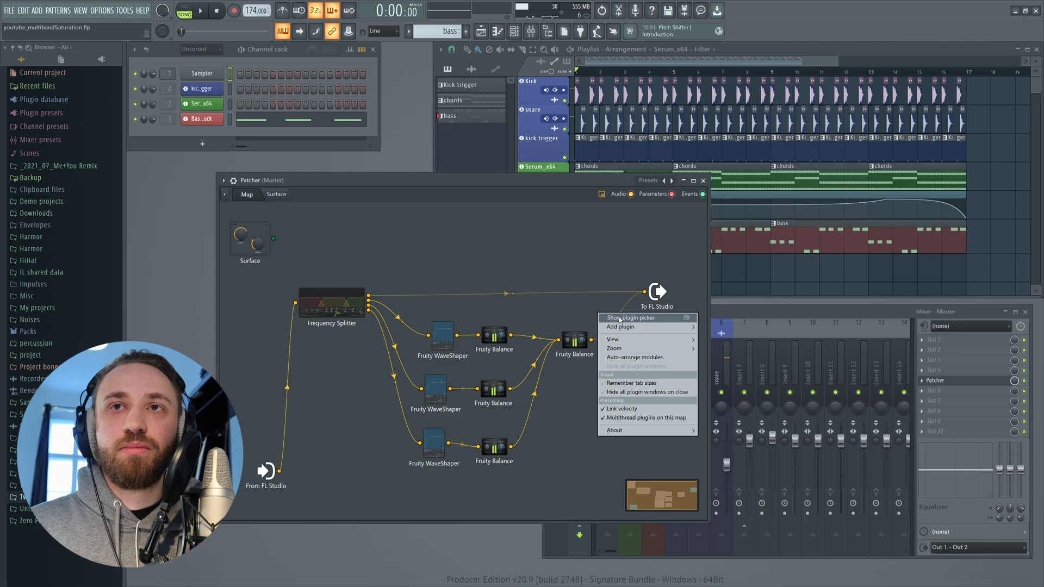
left_click(602, 318)
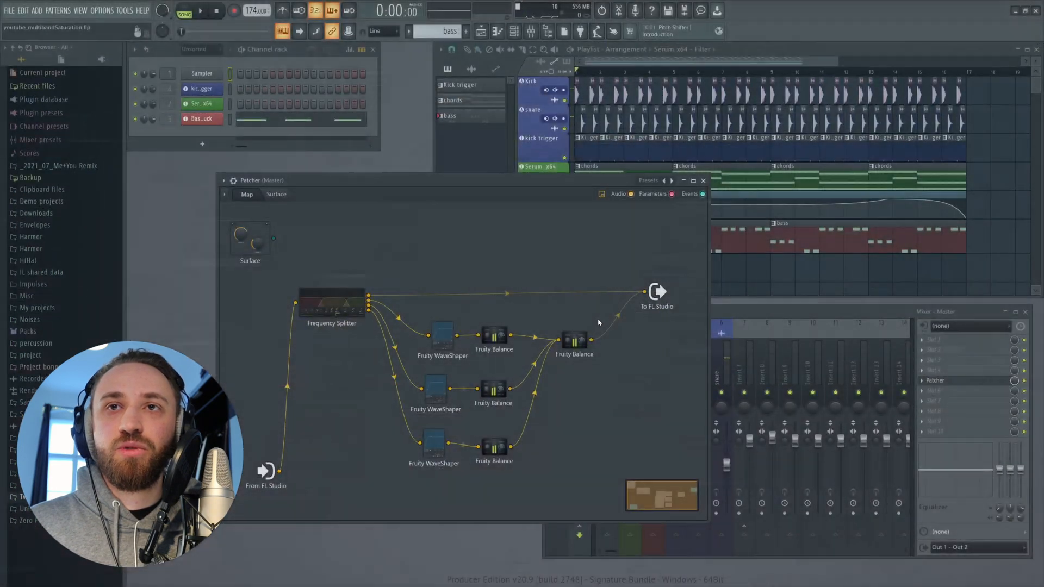
key("space")
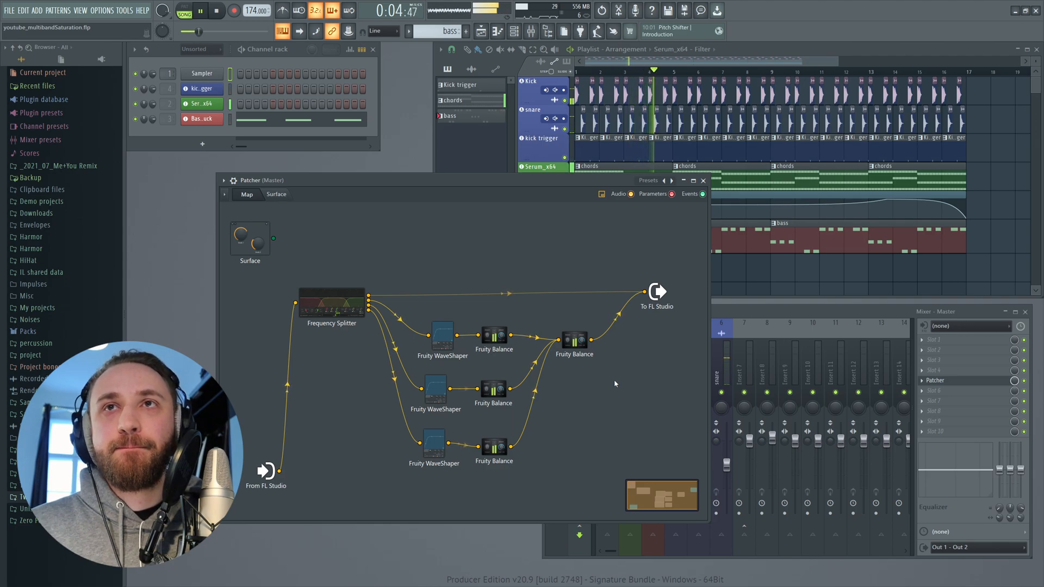
key("space")
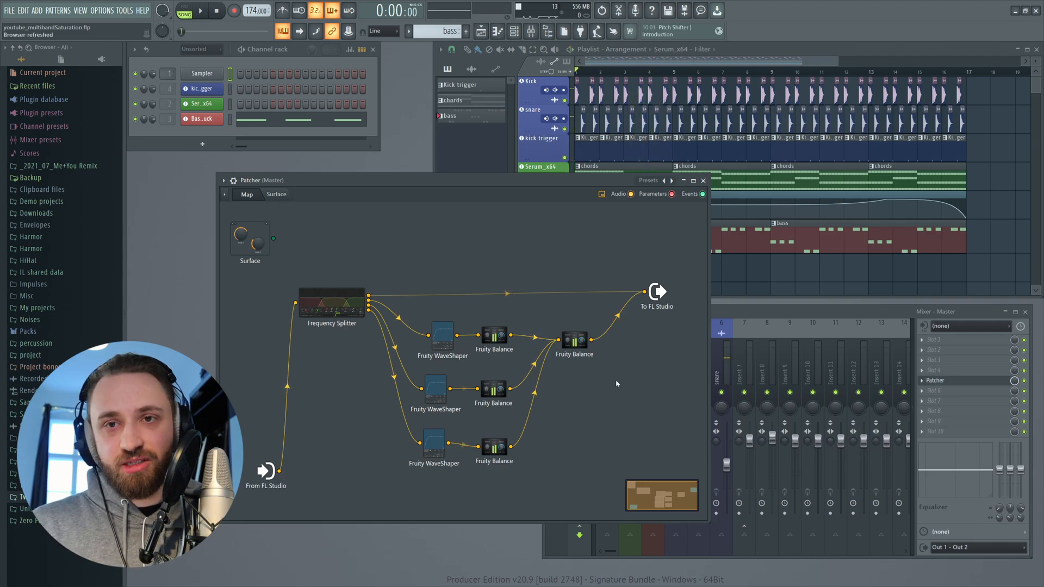
left_click(442, 455)
left_click_drag(472, 205, 452, 216)
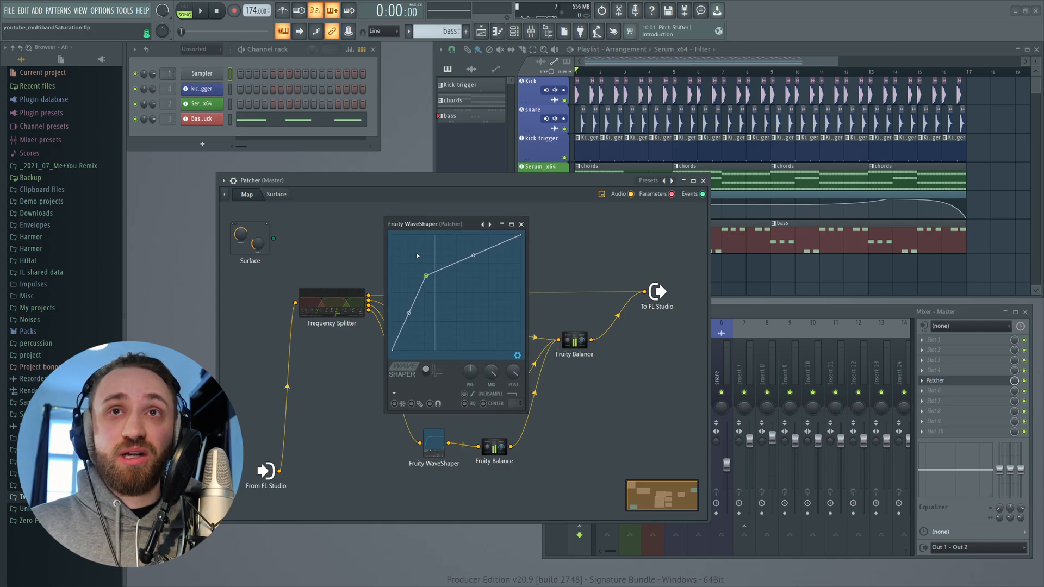
left_click(525, 224)
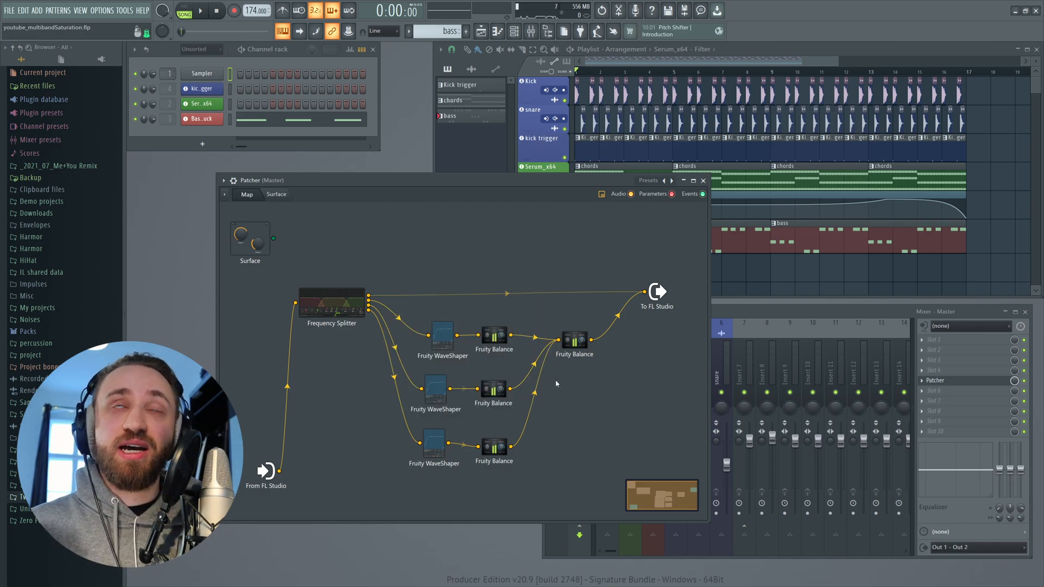
- Rearrange the Frequency Splitter and input modules, then add a BPB Saturator plugin to the Patcher map
left_click_drag(336, 307, 302, 303)
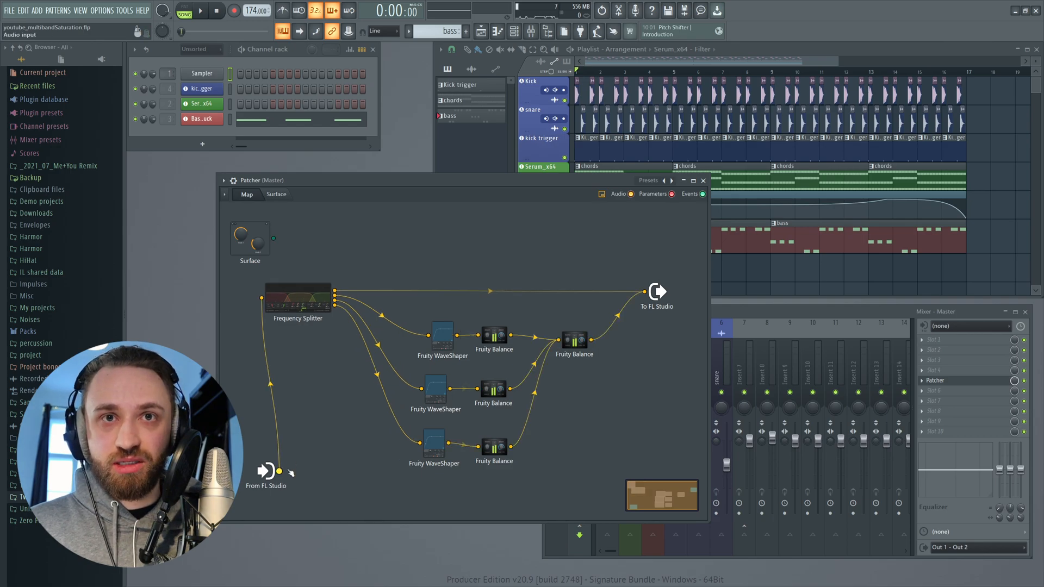
left_click_drag(270, 473, 241, 472)
right_click(339, 390)
mouse_move(351, 401)
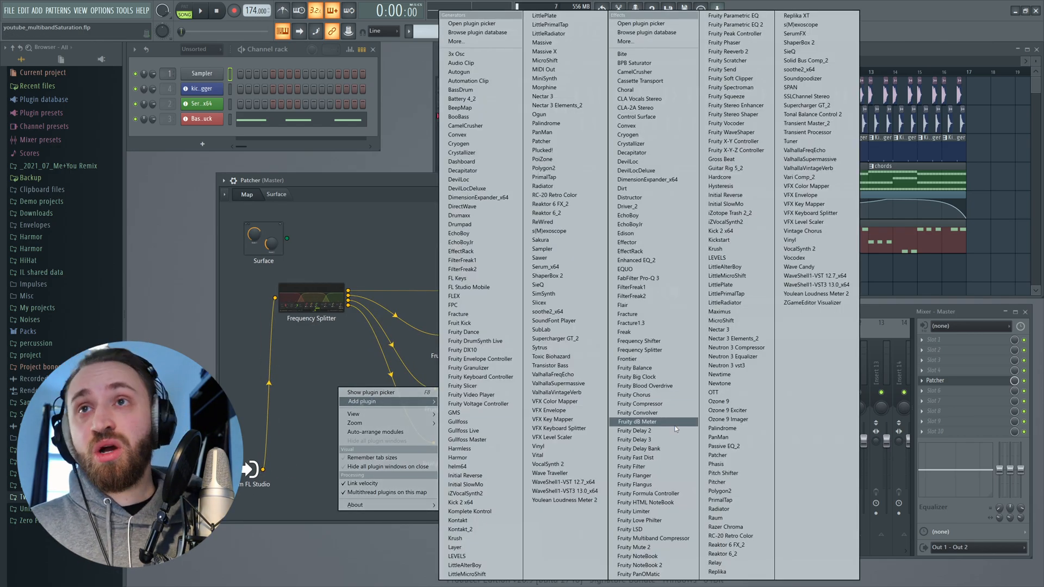
left_click(648, 65)
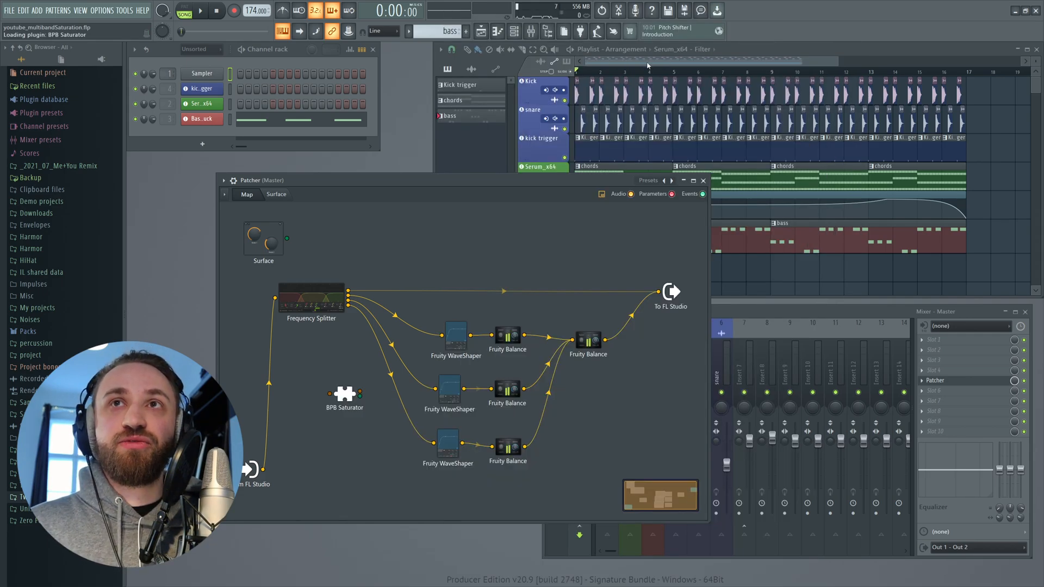
- Place the BPB Saturator near the third band and move all three WaveShapers out of the signal chain
left_click(347, 396)
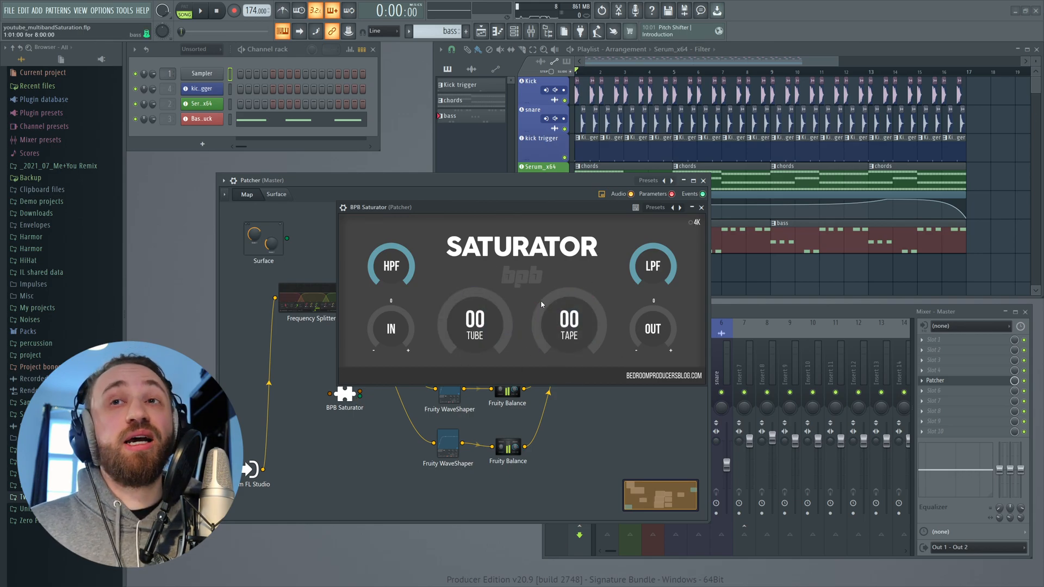
left_click(702, 209)
left_click_drag(348, 398, 439, 445)
left_click_drag(467, 342, 449, 342)
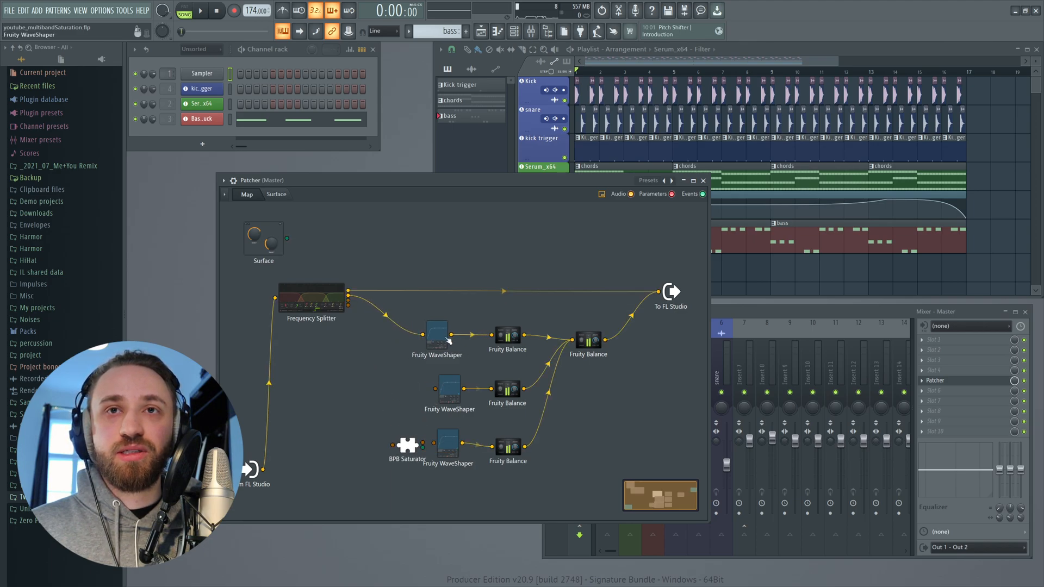
left_click_drag(492, 391, 455, 391)
left_click_drag(434, 347, 602, 427)
left_click_drag(453, 395, 619, 434)
left_click_drag(650, 407, 680, 421)
left_click_drag(445, 445, 645, 463)
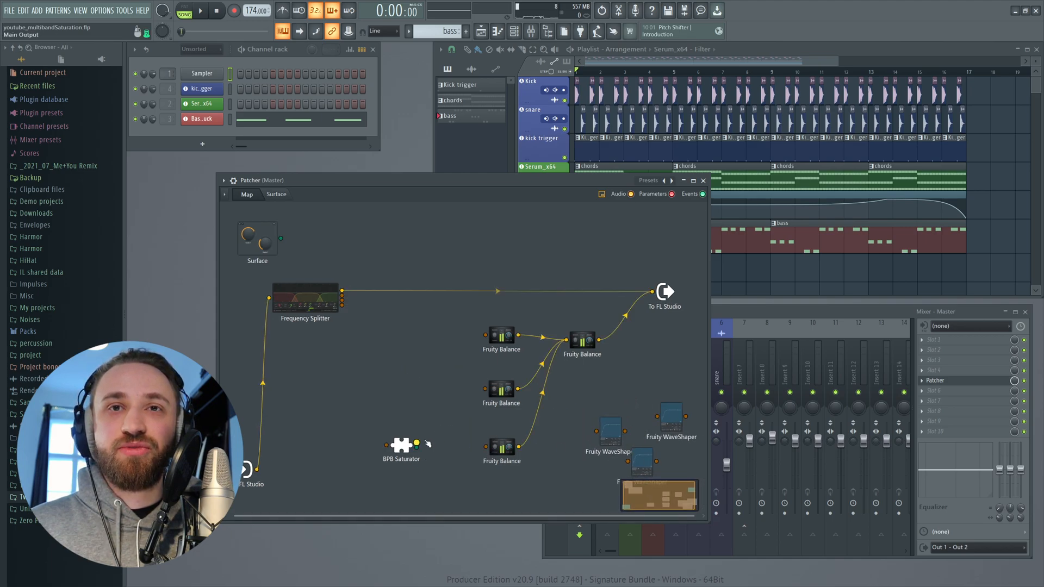
- Duplicate the BPB Saturator twice so each band has its own saturator
left_click_drag(402, 445, 438, 447)
right_click(436, 448)
left_click(489, 463)
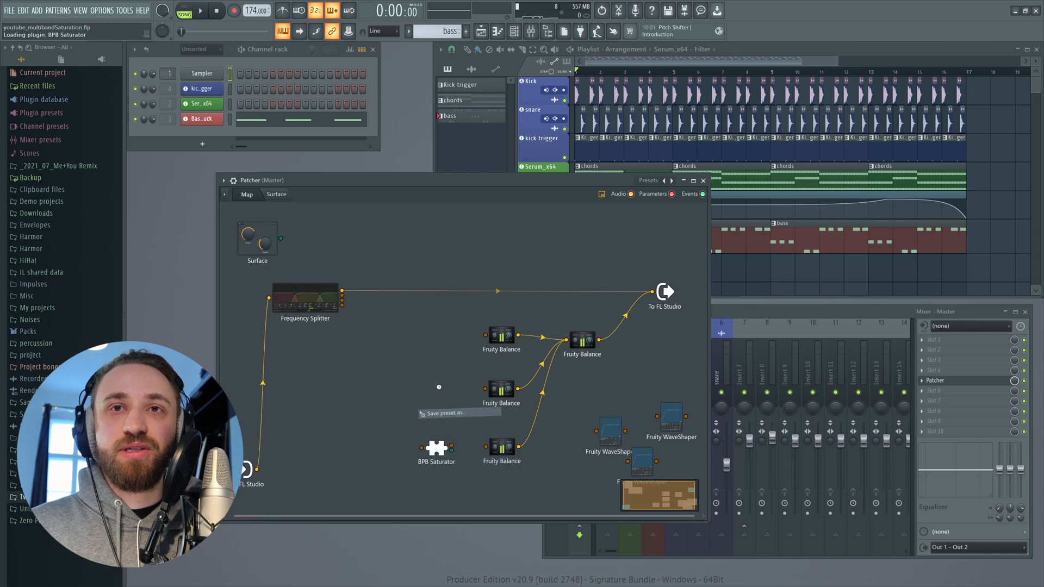
right_click(442, 394)
left_click(492, 409)
- Wire each BPB Saturator between its Frequency Splitter band output and that band's Fruity Balance
left_click_drag(342, 306, 403, 329)
left_click_drag(393, 444, 422, 447)
left_click_drag(342, 301, 485, 335)
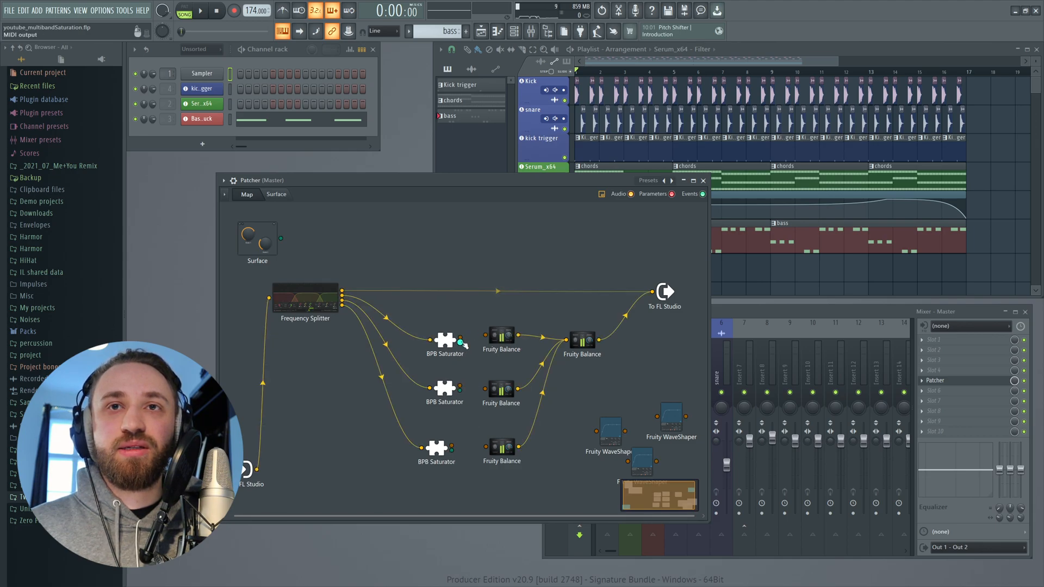
left_click_drag(461, 388, 485, 388)
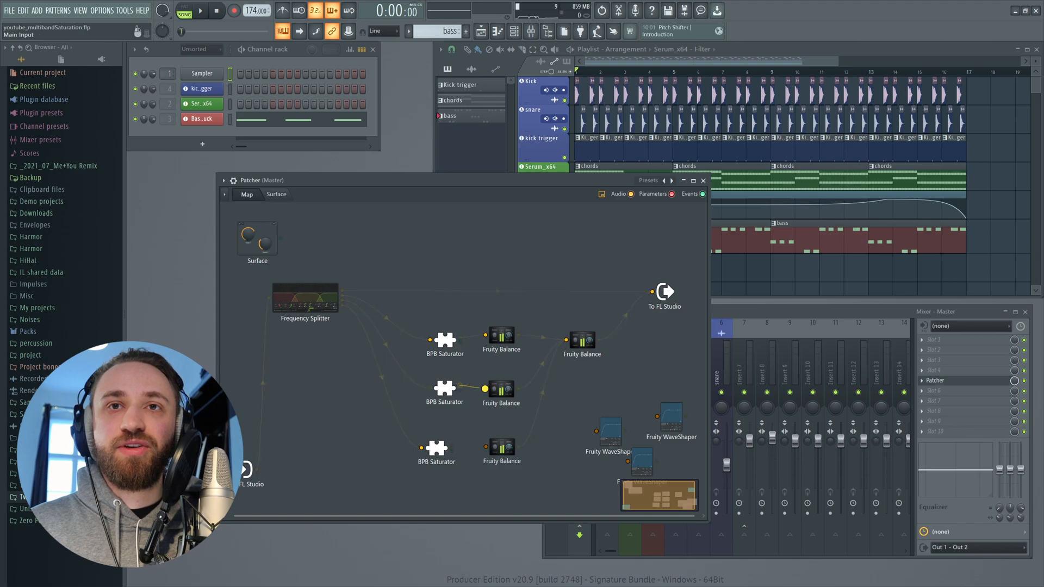
left_click_drag(453, 448, 486, 447)
- Start playback and open the third band's BPB Saturator to check its controls
key("space")
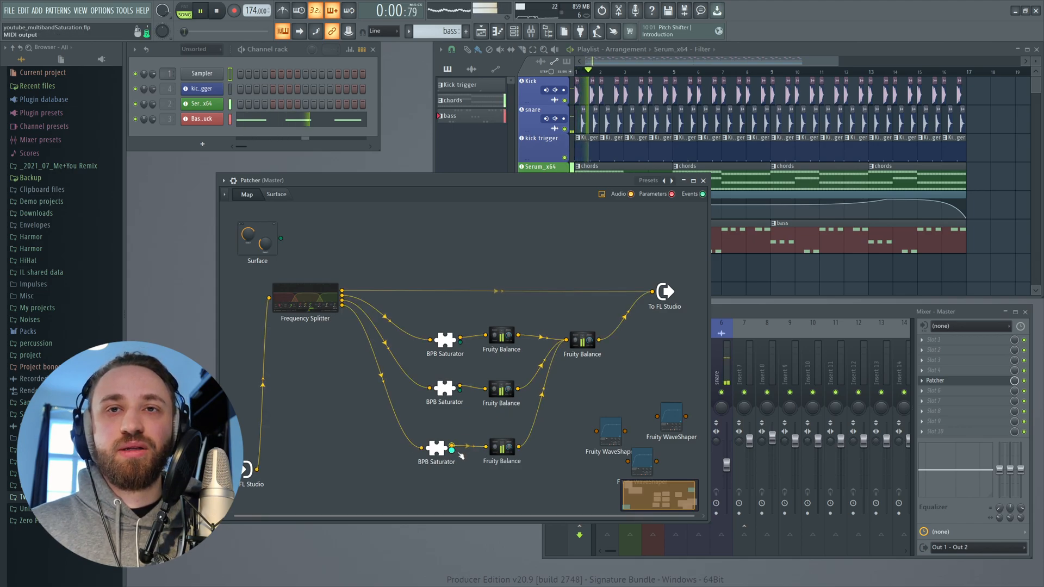
left_click(437, 449)
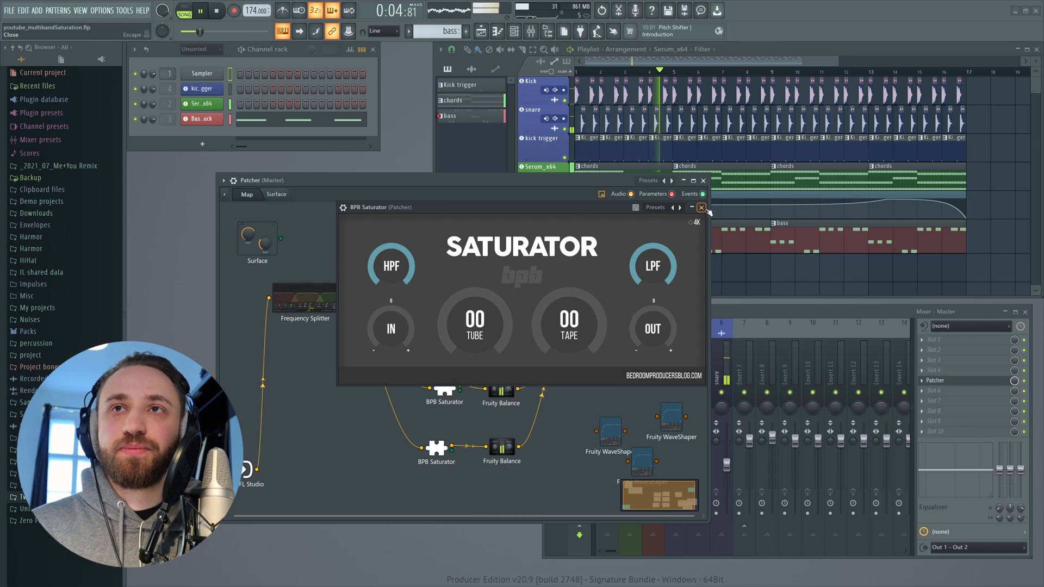
left_click(702, 208)
left_click_drag(440, 449, 444, 447)
left_click(444, 448)
mouse_move(569, 332)
left_mouse_down()
mouse_move(569, 317)
mouse_move(567, 342)
left_mouse_up()
left_click(702, 207)
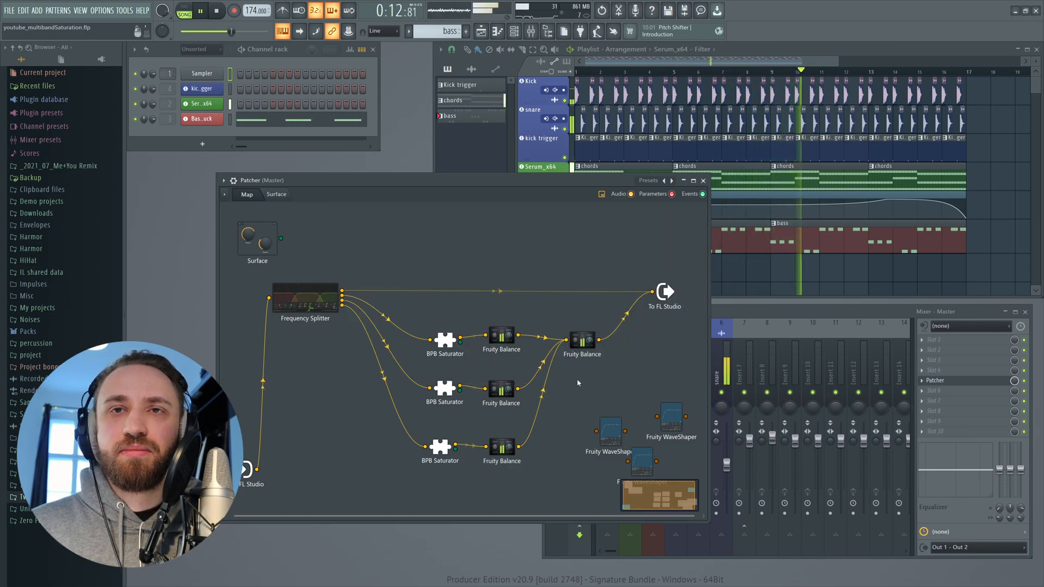
- Open a band's BPB Saturator and set its Tube amount to 20%
double_click(471, 364)
left_click_drag(471, 364, 471, 331)
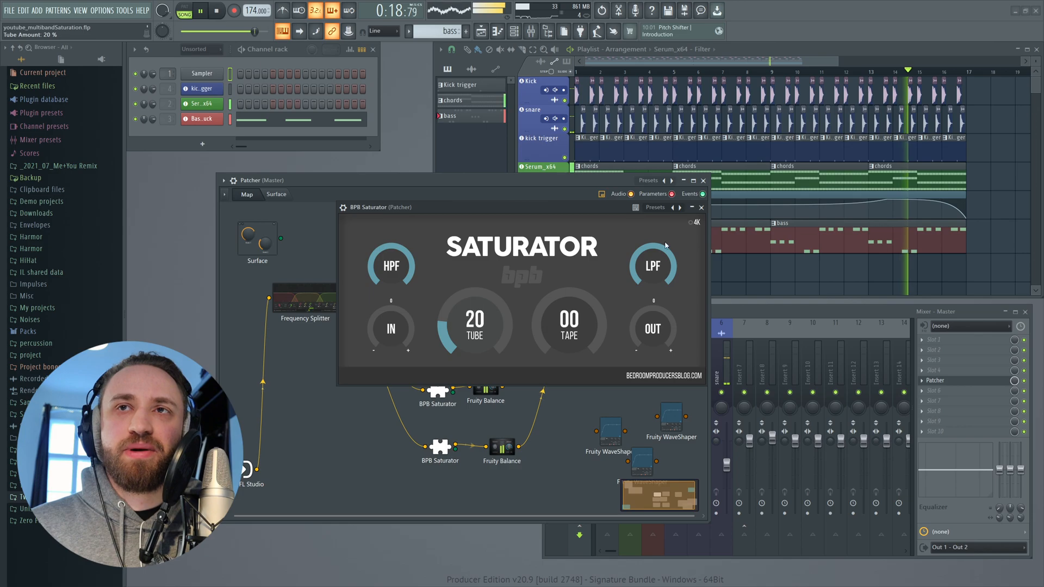
- Open another band's BPB Saturator, set its Tape amount to 17%, and close it
left_click(460, 390)
left_click(459, 389)
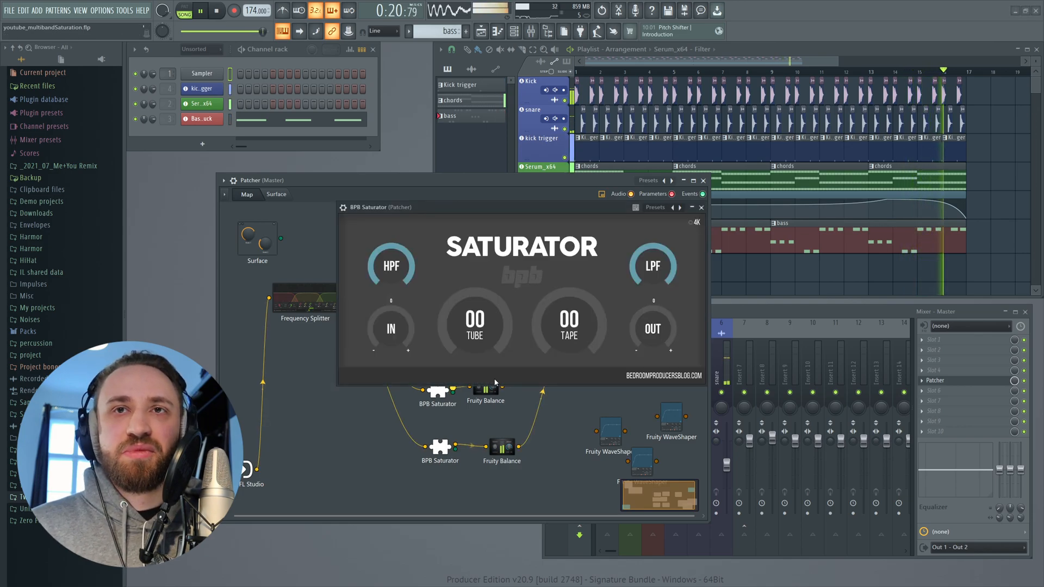
mouse_move(550, 329)
left_mouse_down()
mouse_move(558, 304)
mouse_move(560, 315)
left_mouse_up()
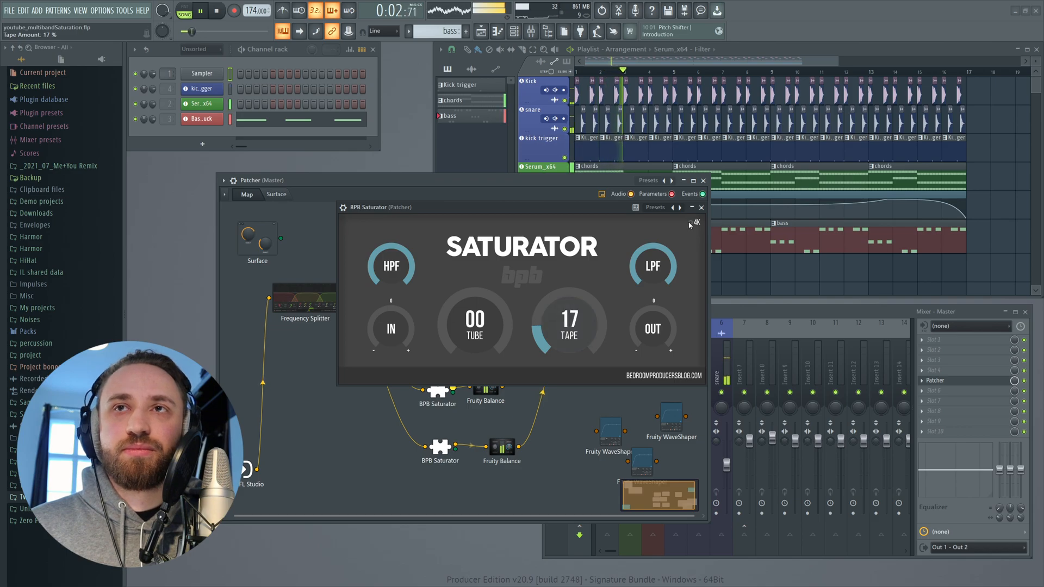
left_click(702, 207)
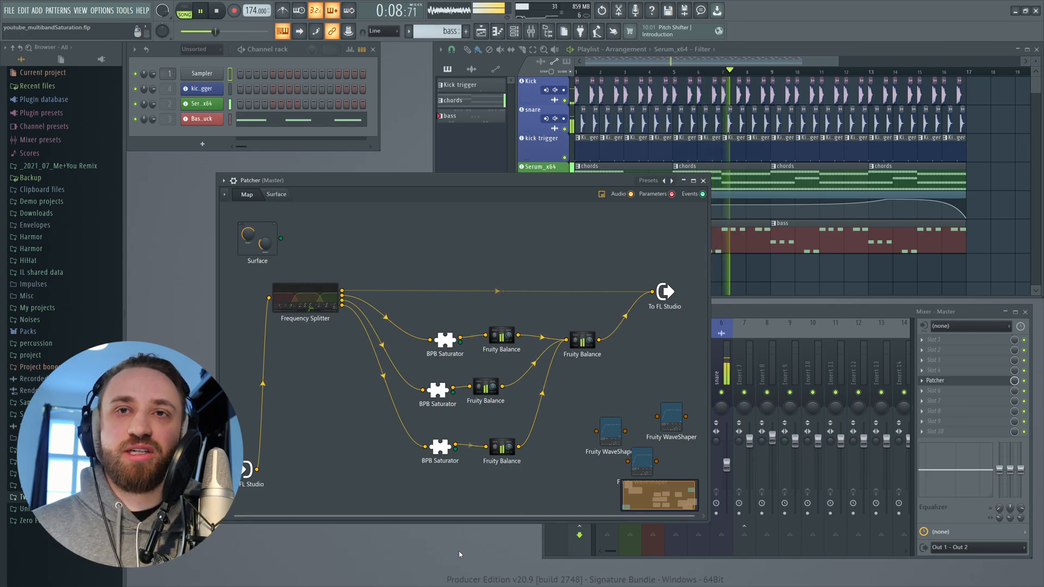
- Stop playback and add a SerumFX plugin to the Patcher map
key("space")
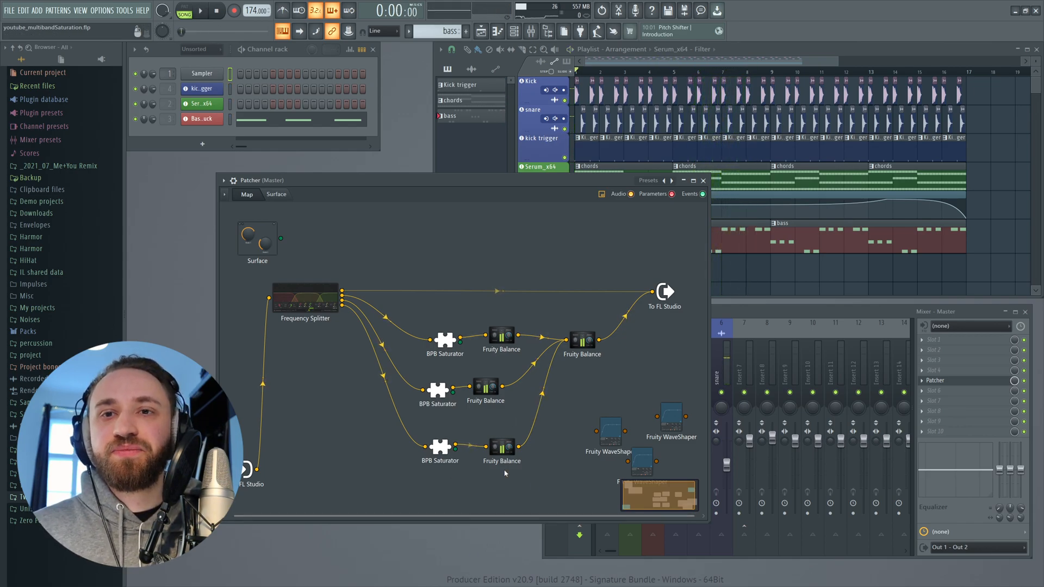
right_click(343, 443)
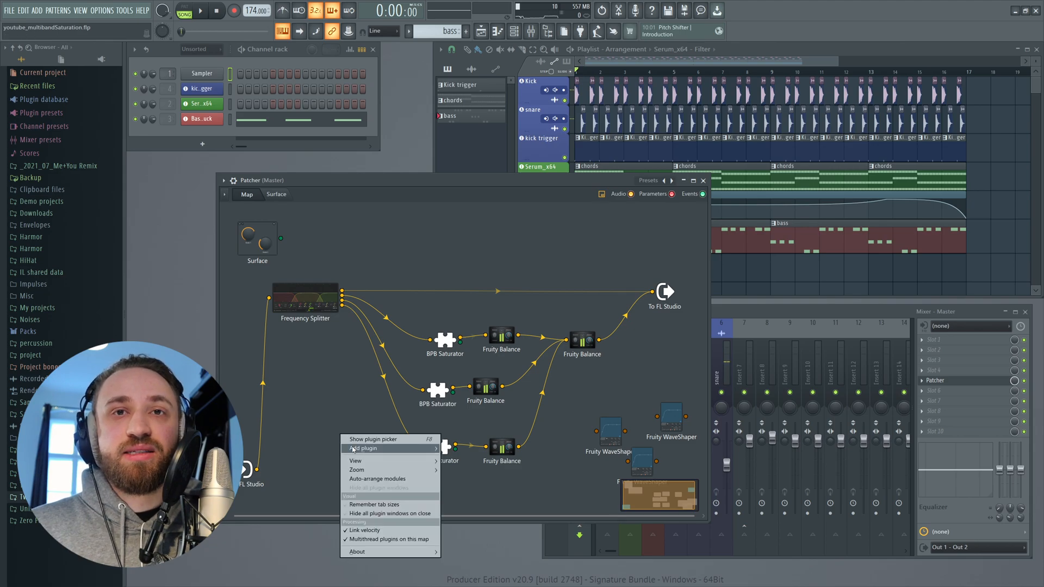
mouse_move(356, 451)
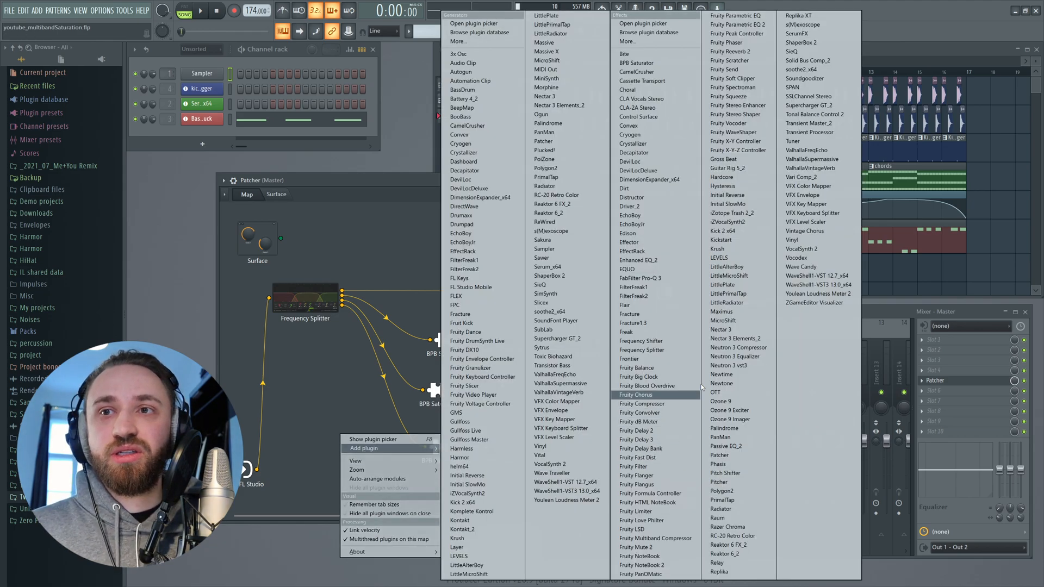
left_click(798, 33)
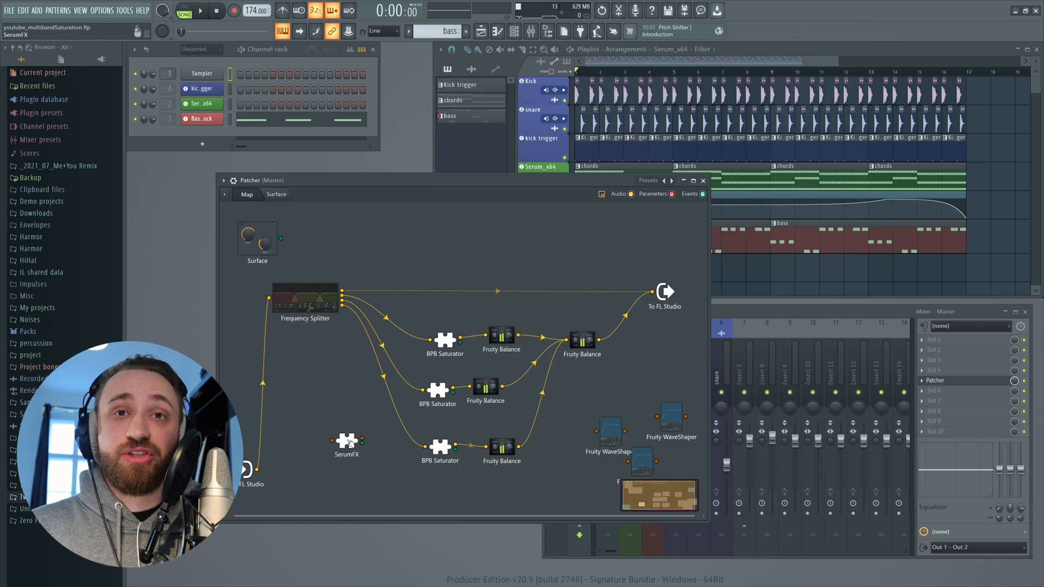
- Open SerumFX, enable its Distortion module, and close the plugin window
left_click_drag(350, 443, 353, 420)
double_click(347, 411)
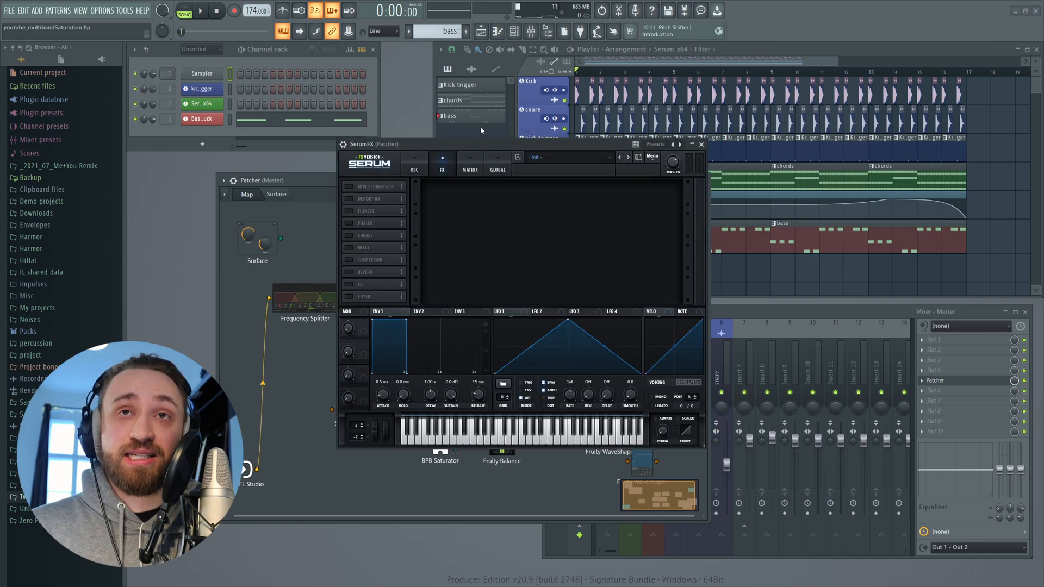
left_click_drag(491, 144, 514, 160)
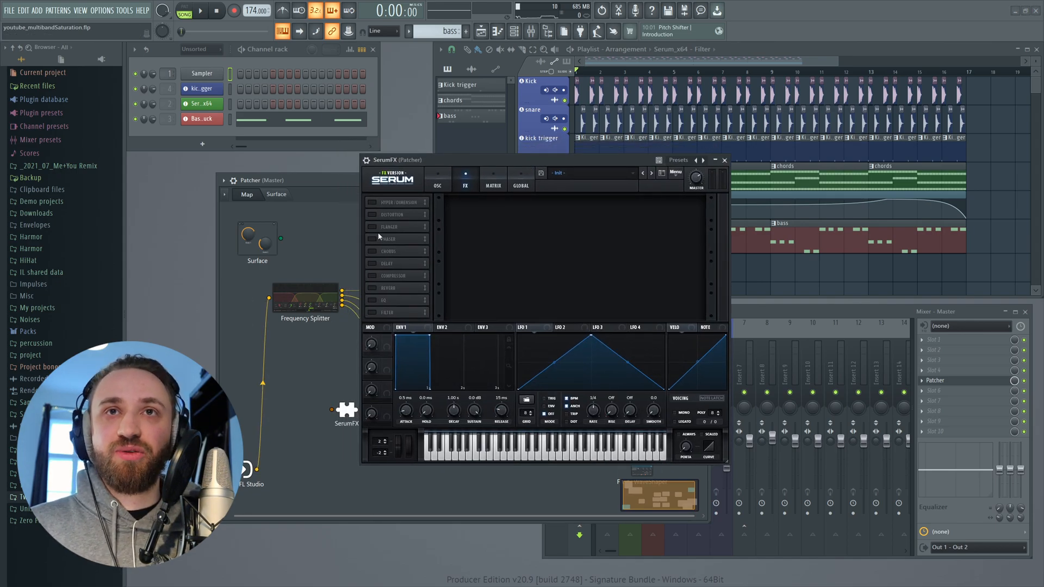
left_click(373, 215)
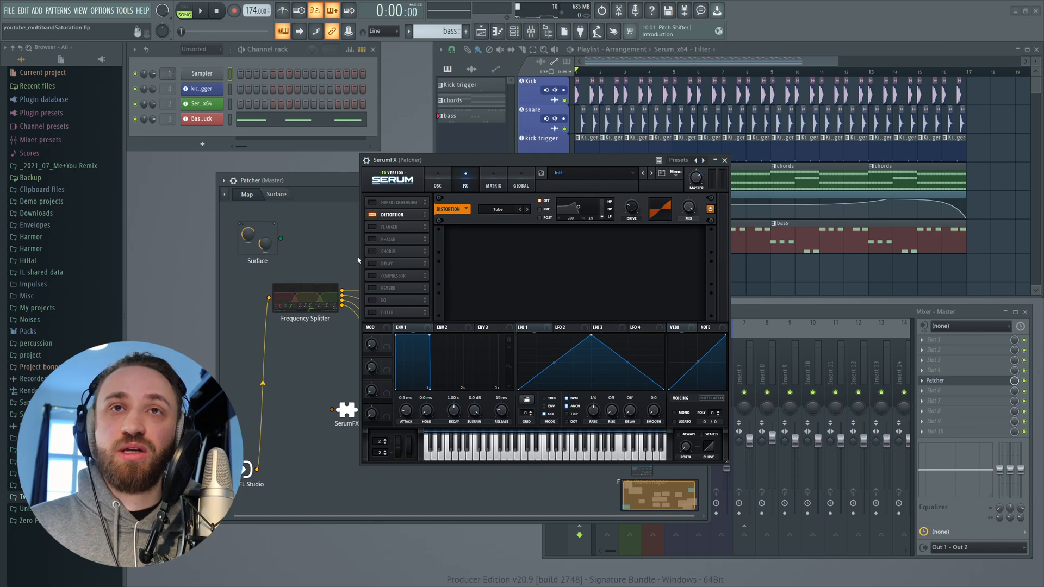
left_click_drag(561, 183, 476, 184)
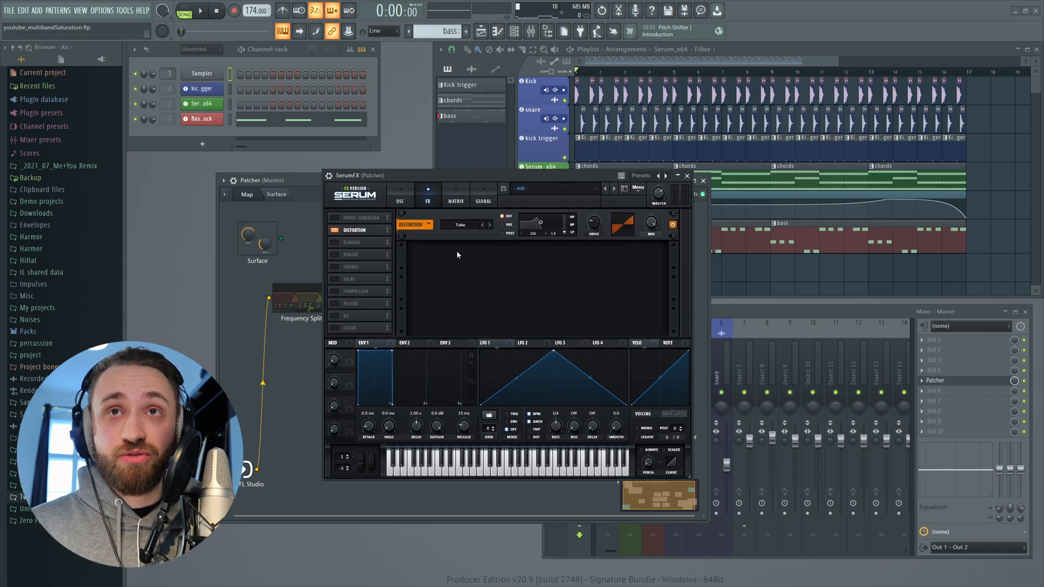
left_click(467, 227)
left_click(565, 264)
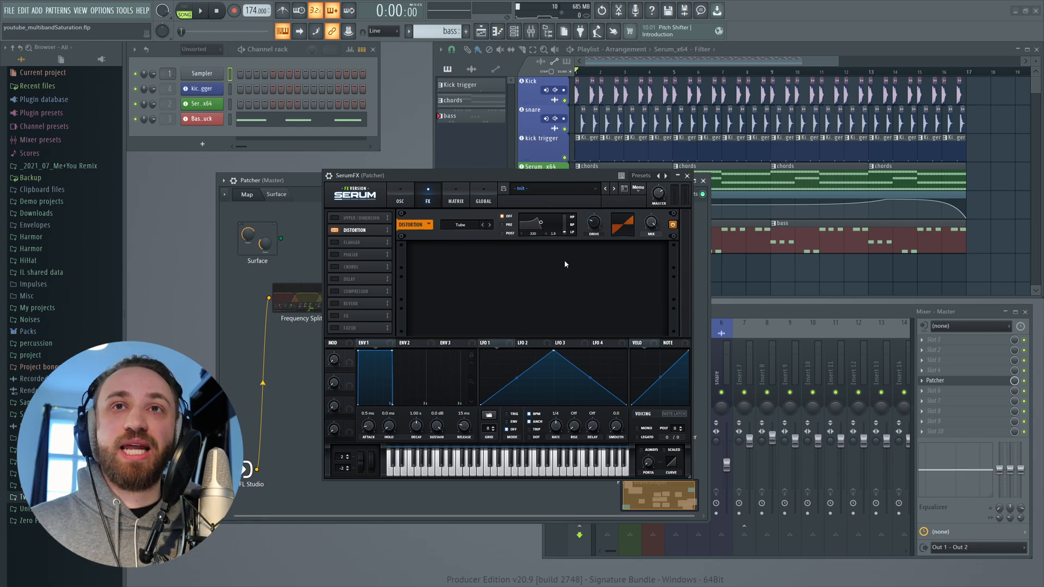
left_click(687, 175)
- Insert SerumFX after the middle band's BPB Saturator so it feeds the middle Fruity Balance
left_click_drag(364, 415, 430, 366)
left_click_drag(430, 393, 469, 387)
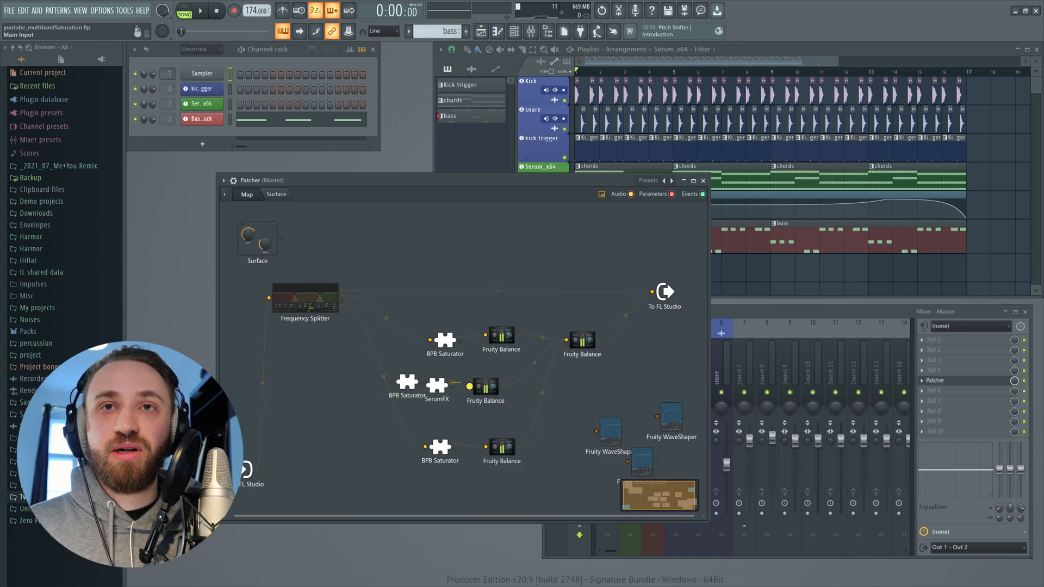
left_click_drag(407, 382, 401, 371)
left_click_drag(342, 300, 438, 388)
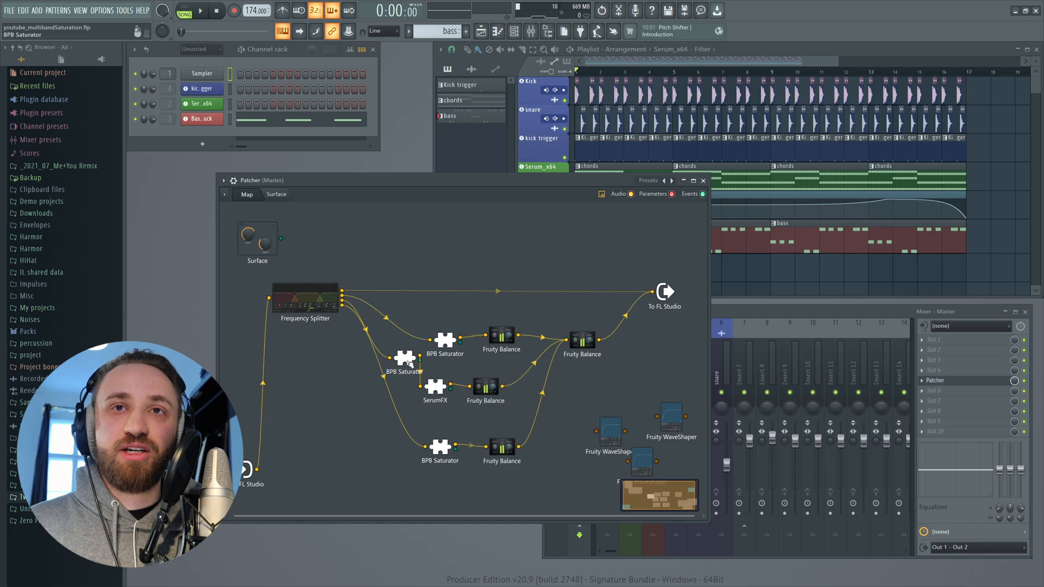
- Open the middle band's BPB Saturator to check its settings, then close it
double_click(430, 374)
left_click_drag(553, 331, 499, 357)
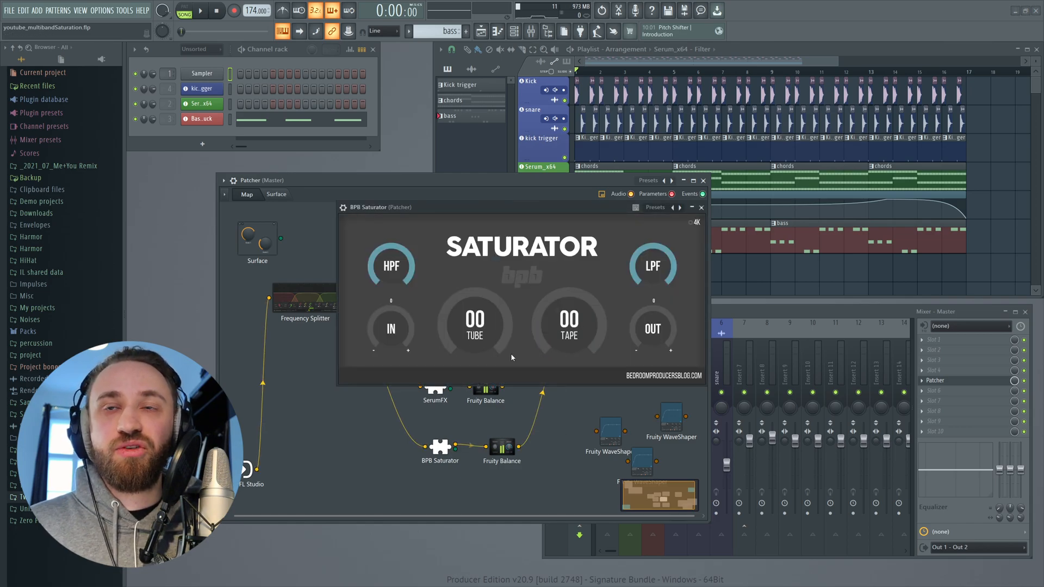
left_click(702, 207)
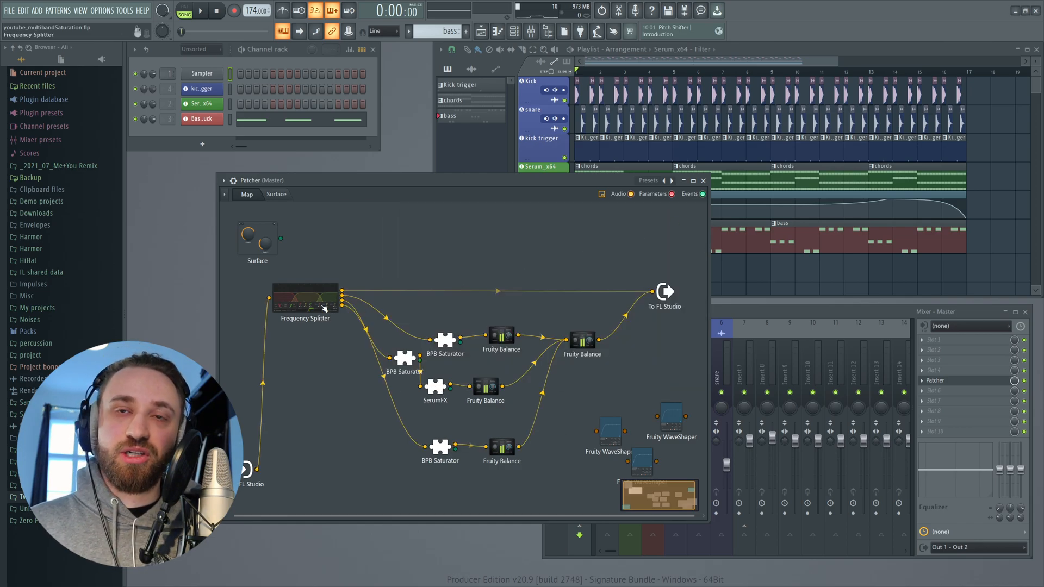
- Open SerumFX, start playback, and set the Distortion drive to 80% with the Diode 1 mode
double_click(436, 388)
key("space")
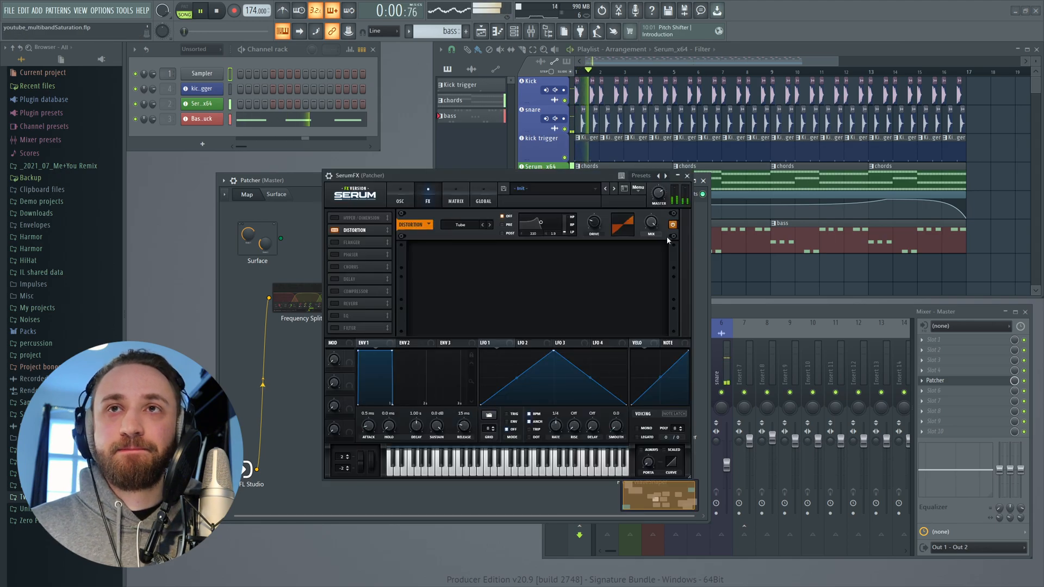
left_click_drag(605, 182, 604, 150)
left_click_drag(593, 223, 593, 233)
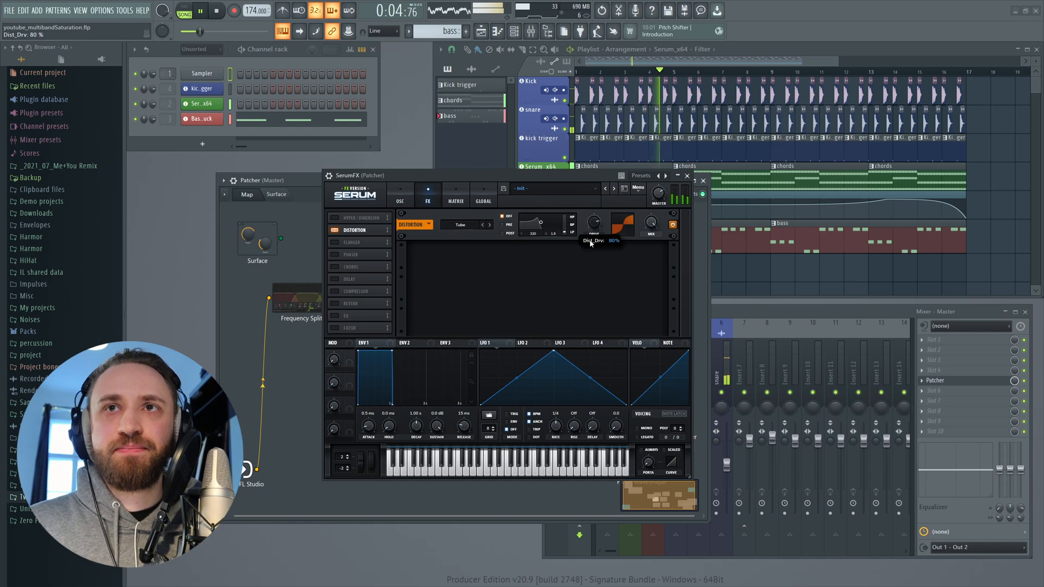
left_click(464, 226)
left_click(480, 262)
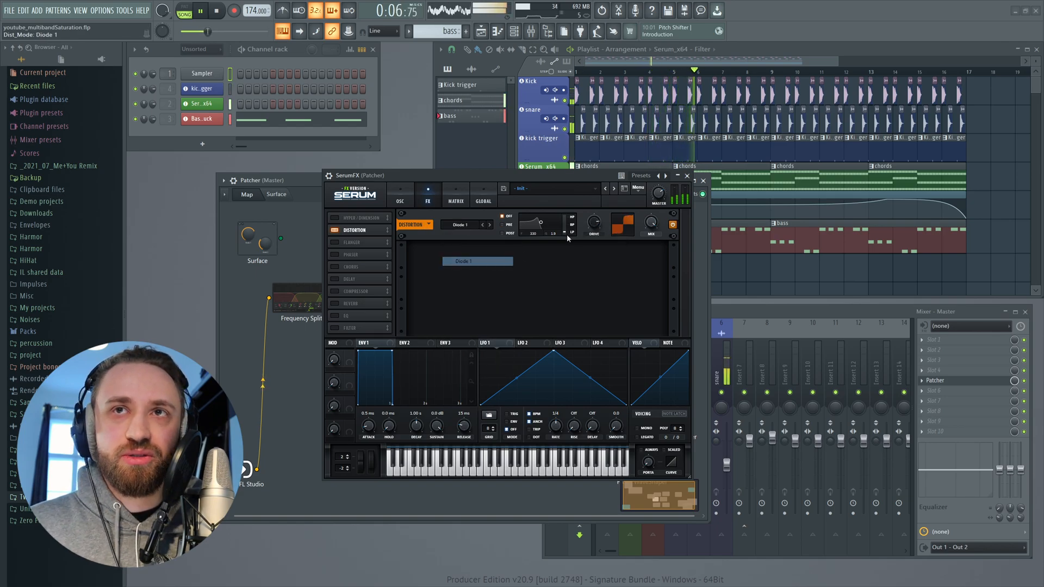
- Set the Distortion mix to 46%, lower the drive, and switch the mode to Downsample
left_click_drag(595, 223, 592, 252)
left_click_drag(651, 223, 648, 248)
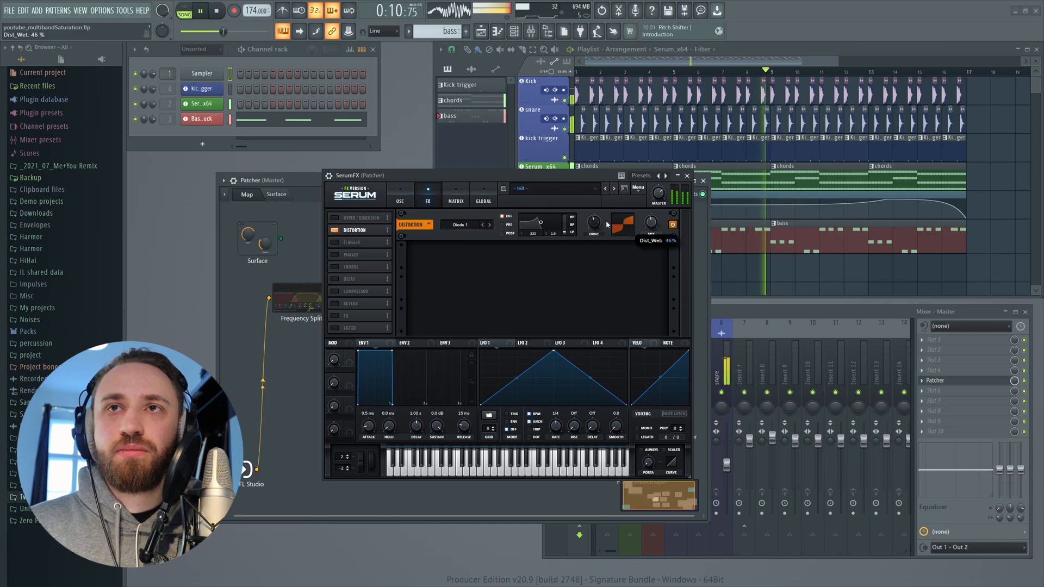
mouse_move(594, 223)
left_mouse_down()
mouse_move(603, 169)
mouse_move(601, 223)
left_mouse_up()
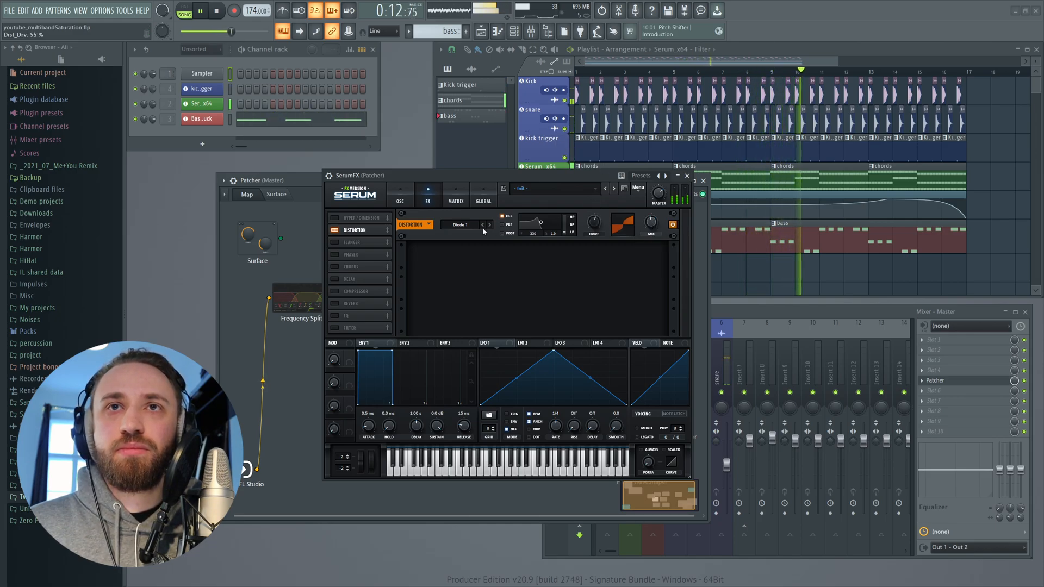
left_click(474, 225)
left_click(487, 307)
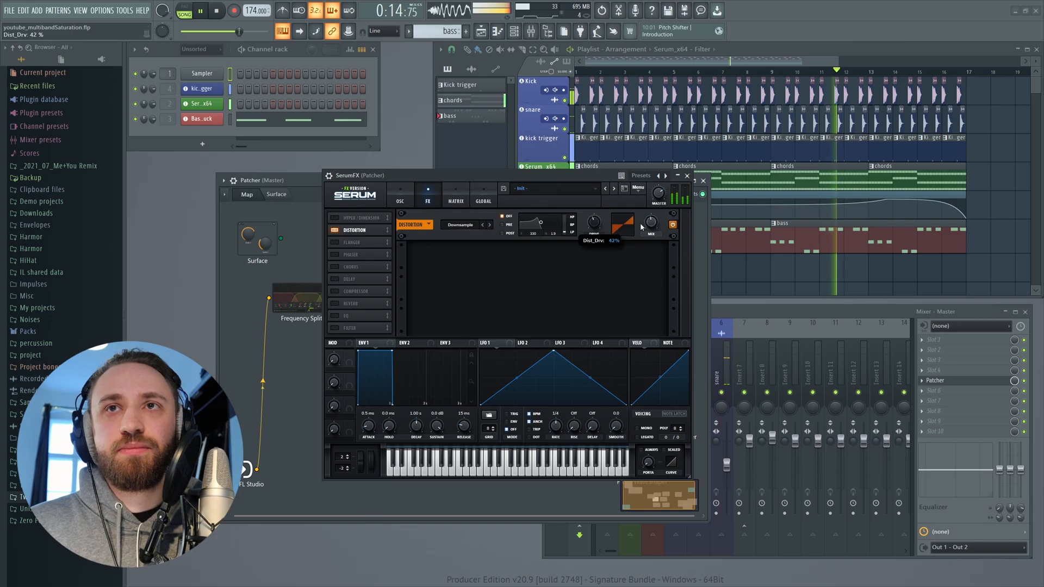
- Switch the Distortion mode to Lin.Fold with a low drive, close SerumFX and stop playback
left_click(461, 225)
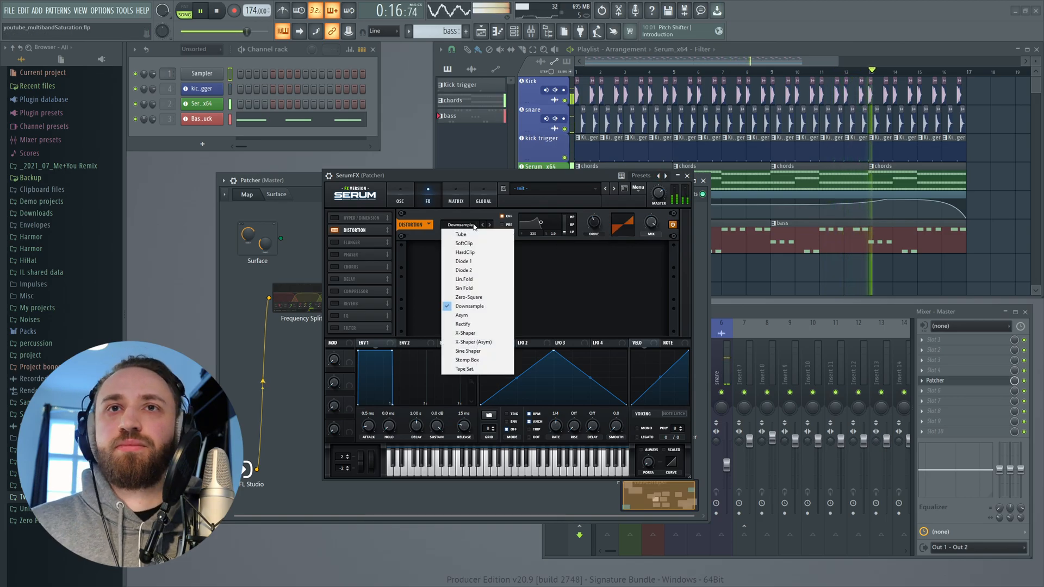
left_click(486, 279)
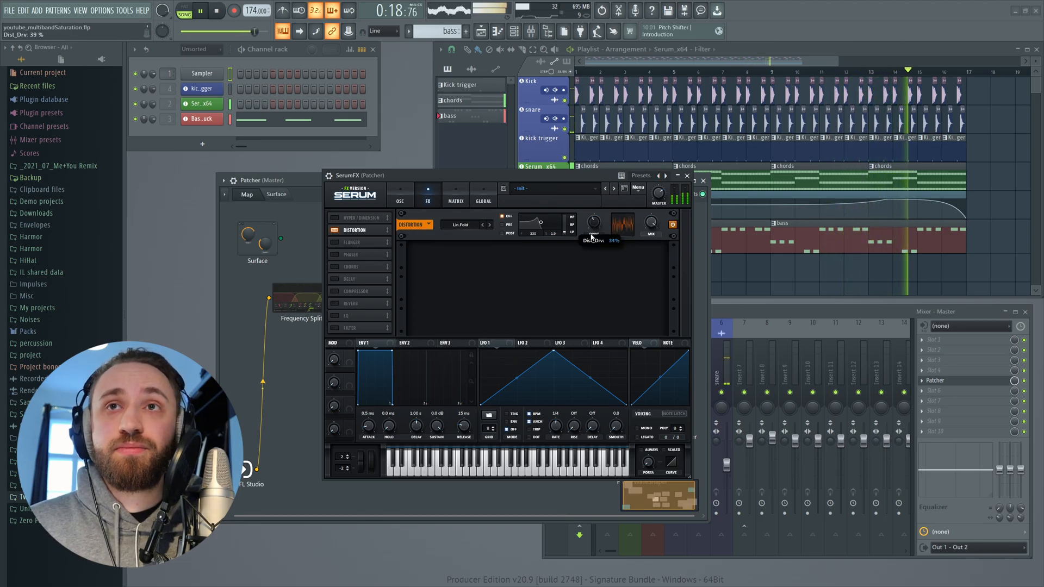
mouse_move(596, 224)
left_mouse_down()
mouse_move(594, 202)
mouse_move(591, 234)
left_mouse_up()
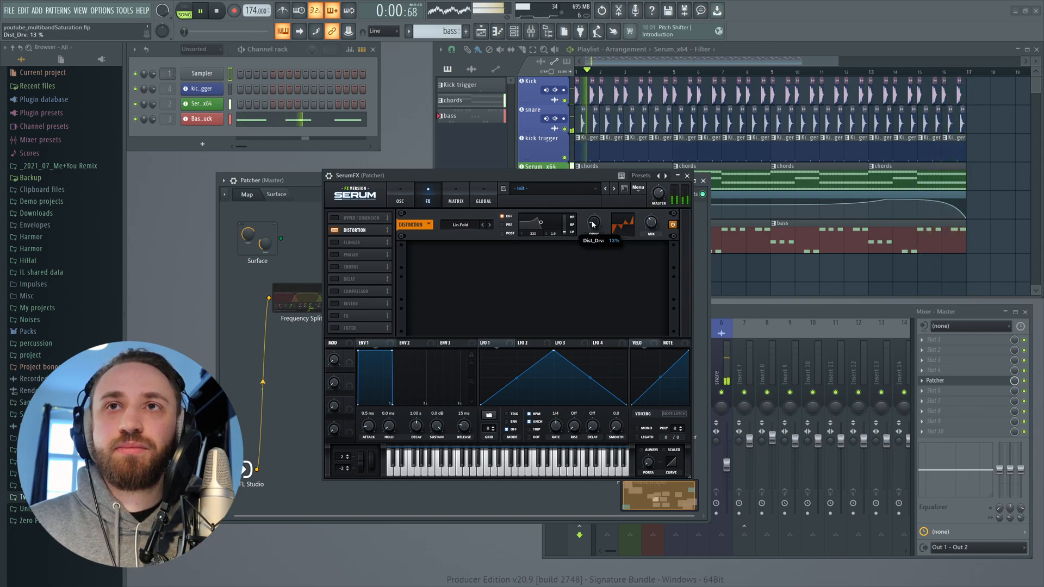
left_click_drag(594, 228, 595, 221)
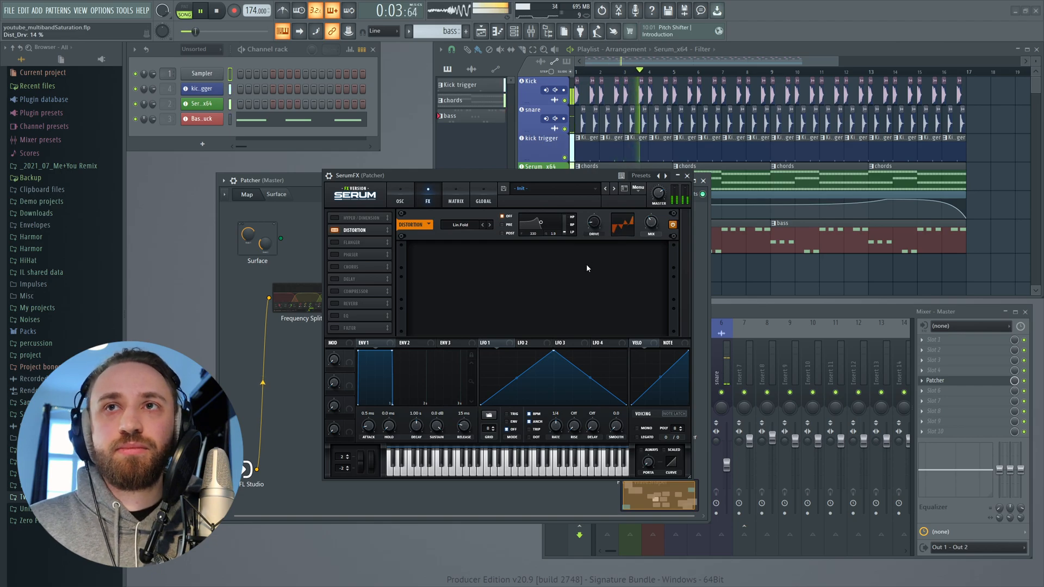
left_click(687, 175)
key("space")
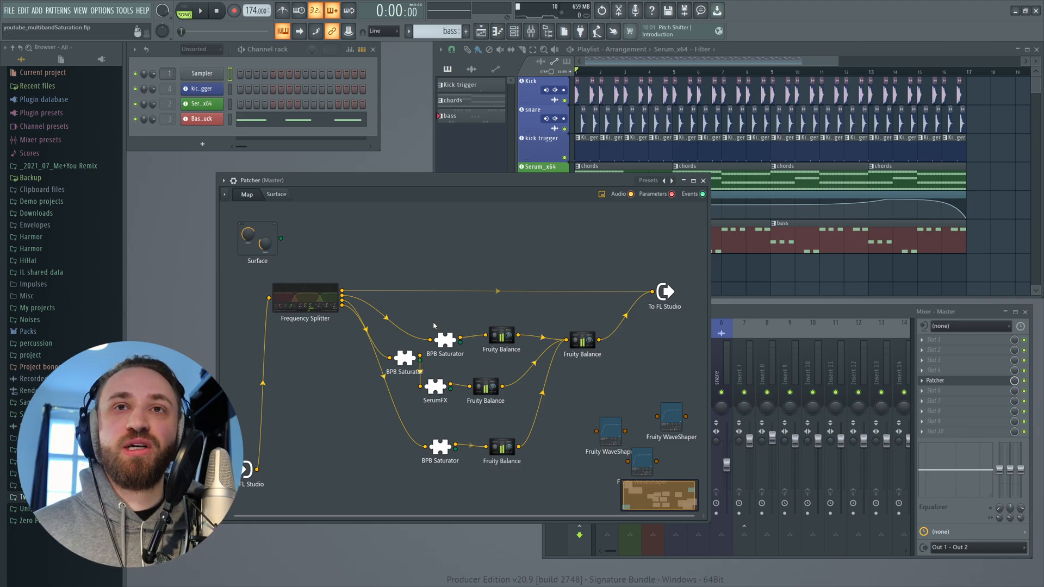
- Open the top band's BPB Saturator to check its settings, then close it
double_click(447, 340)
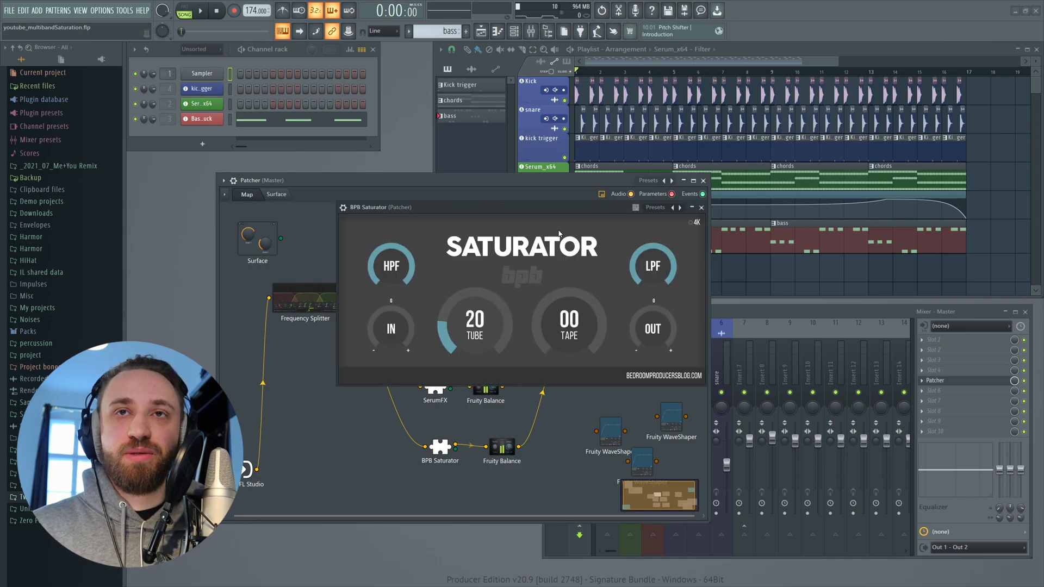
left_click_drag(530, 210, 470, 213)
left_click(642, 210)
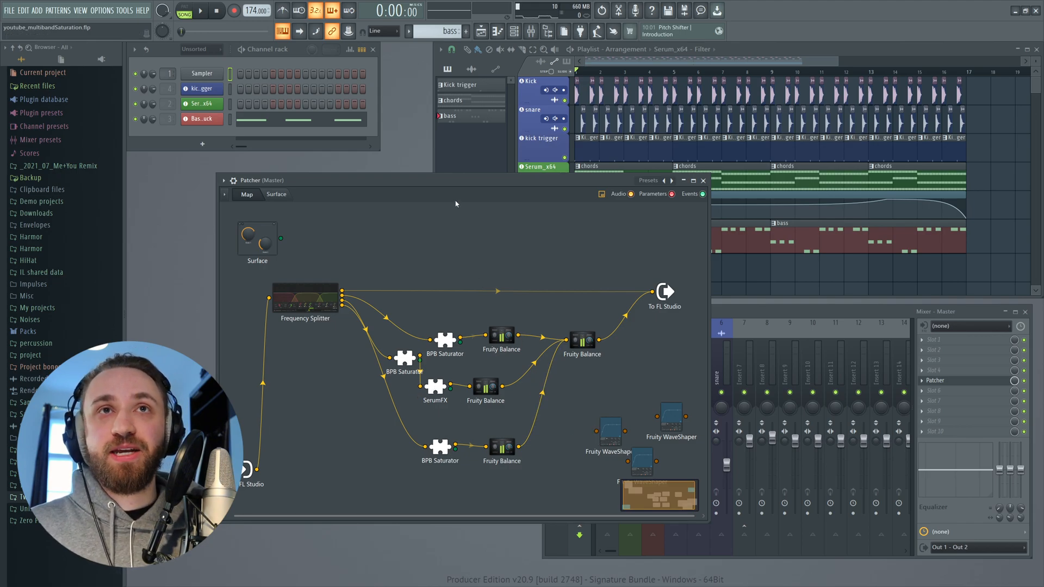
- Move the Patcher from the master track onto the Serum_x64 mixer track's effect slots
left_click_drag(470, 184, 385, 185)
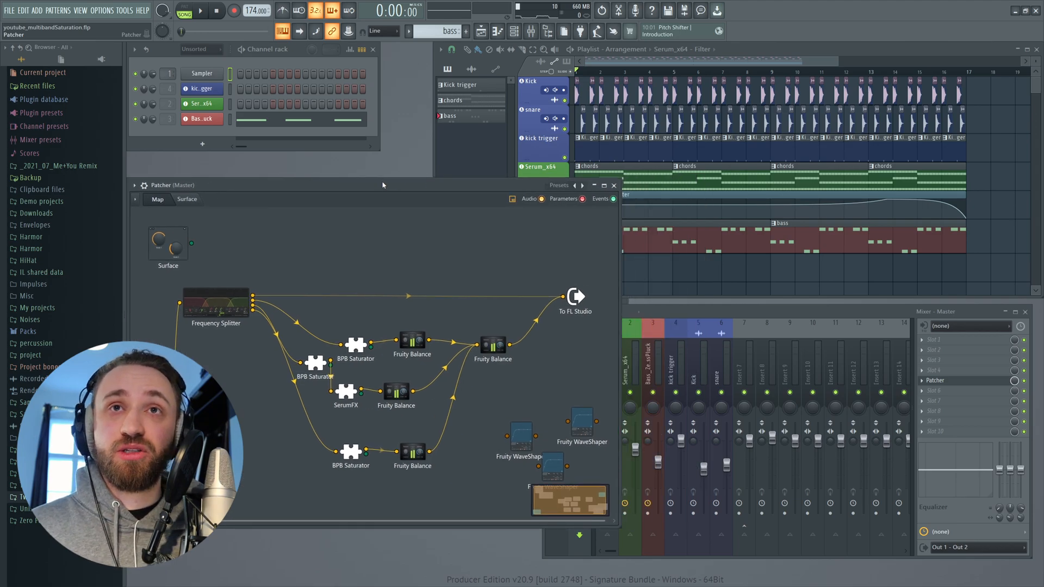
left_click_drag(382, 185, 431, 196)
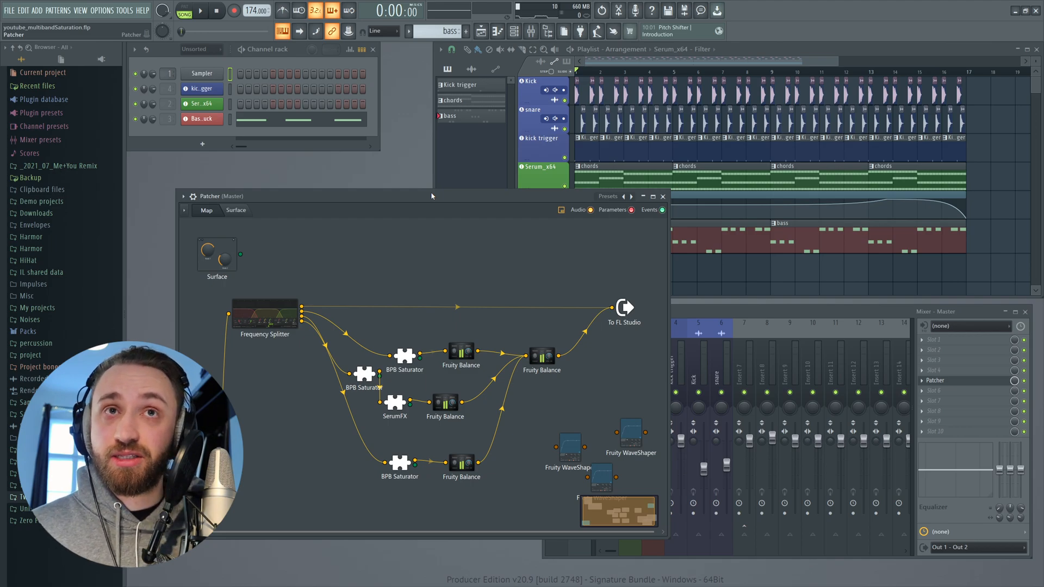
left_click(663, 197)
left_click_drag(675, 314, 651, 312)
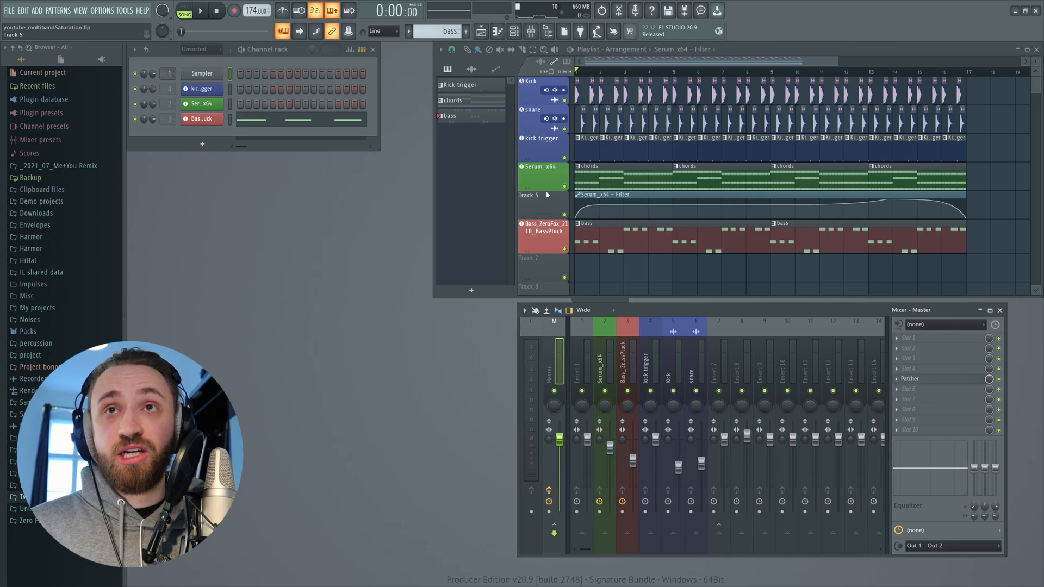
left_click(898, 364)
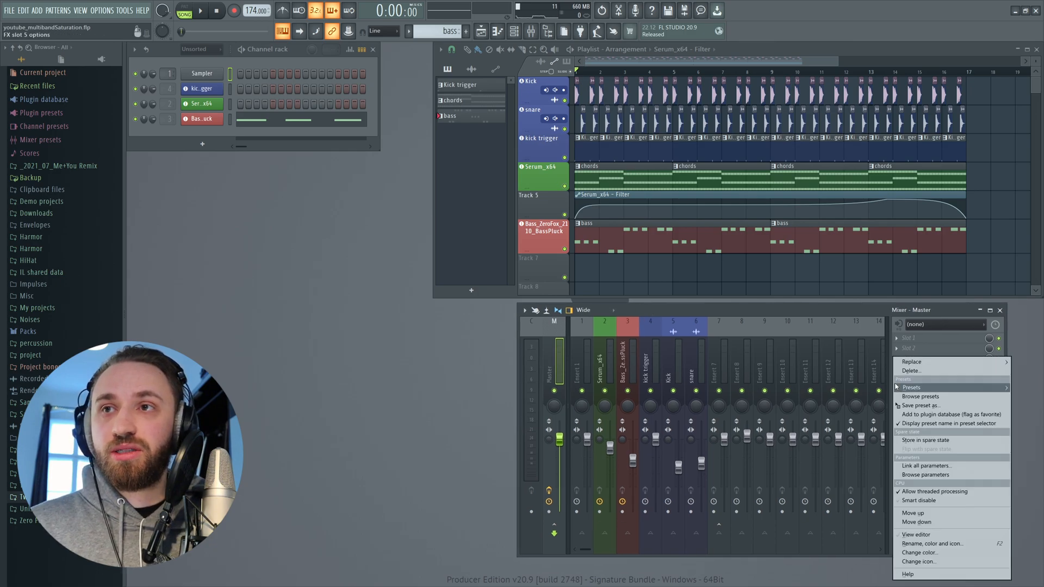
left_click_drag(911, 407, 605, 371)
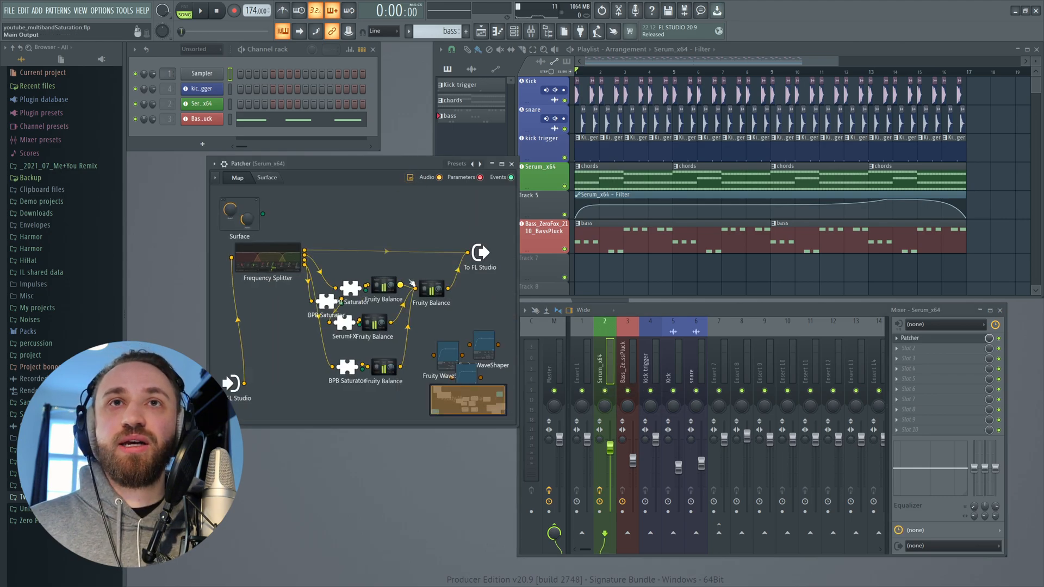
- Select the master track and play the project to audition the Patcher chain
left_click(547, 360)
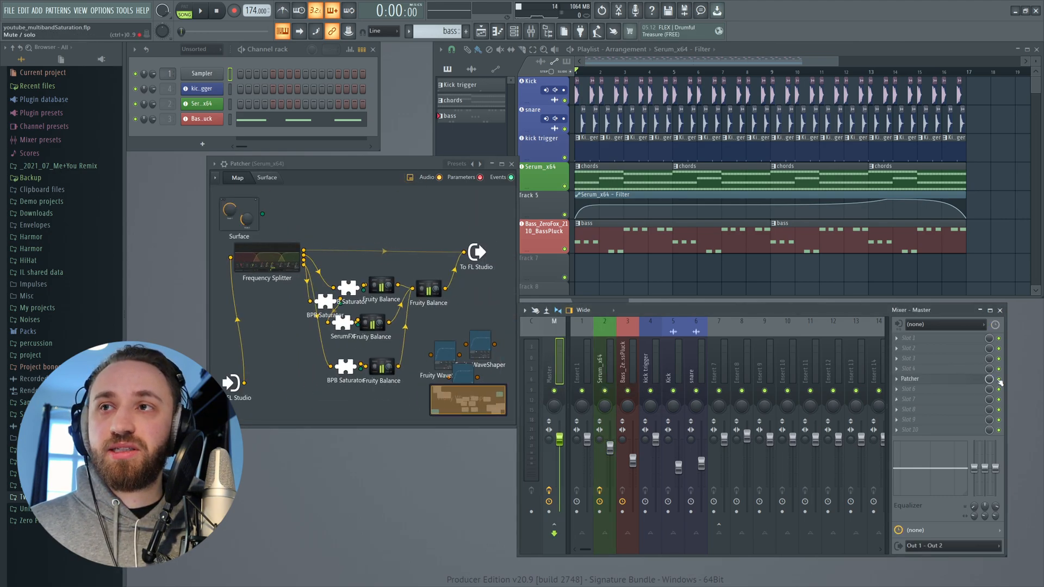
key("space")
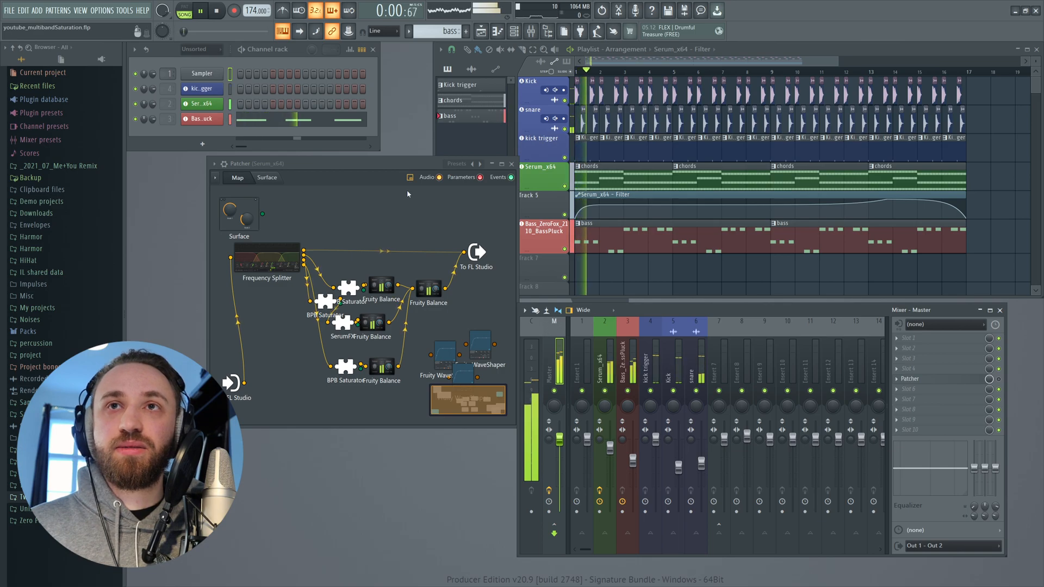
left_click_drag(382, 171, 356, 158)
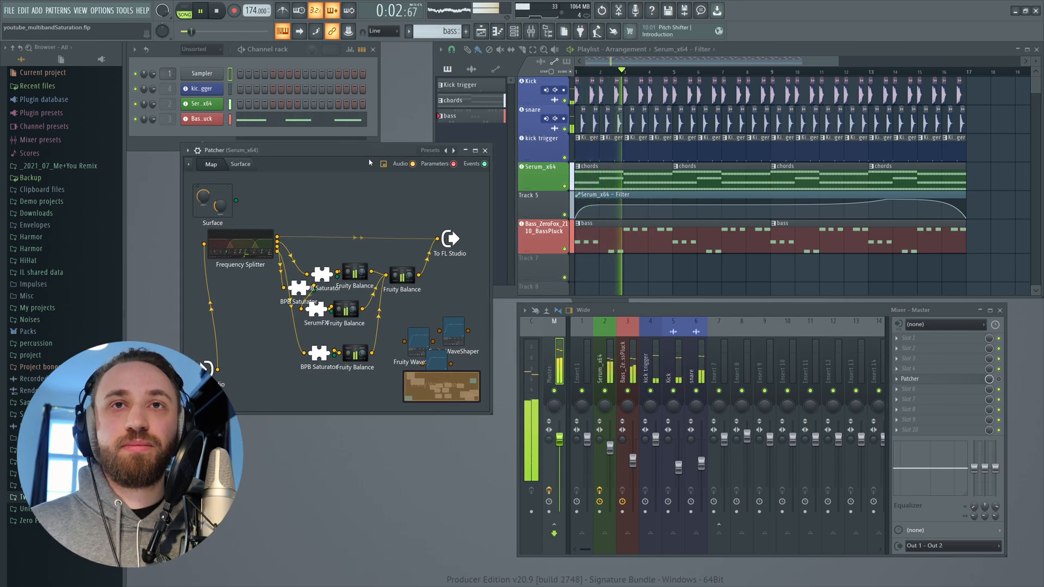
key("space")
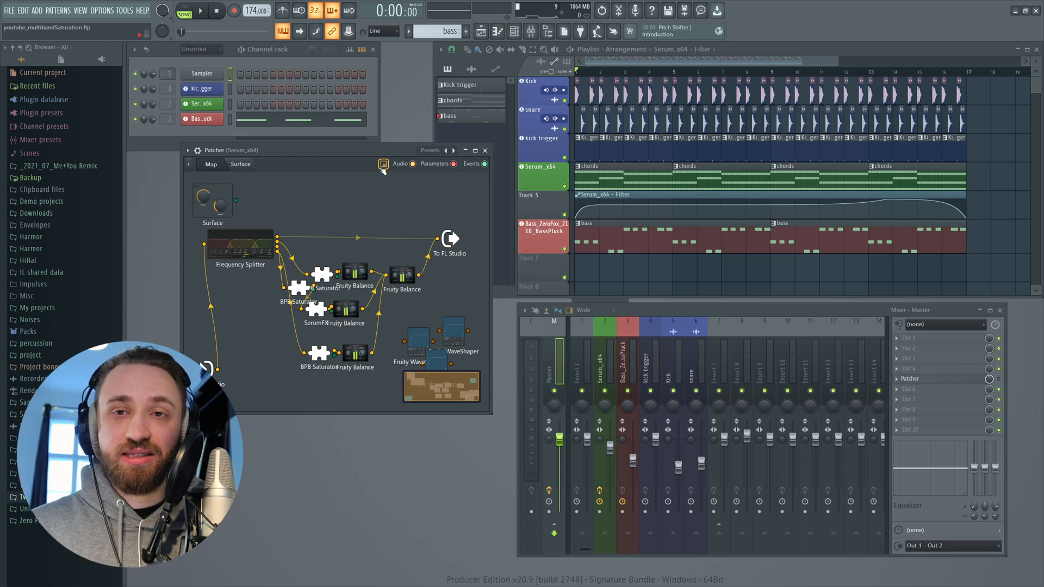
- Enlarge the Patcher window and delete the unused Fruity WaveShaper plugins from the map
left_click_drag(492, 415, 710, 497)
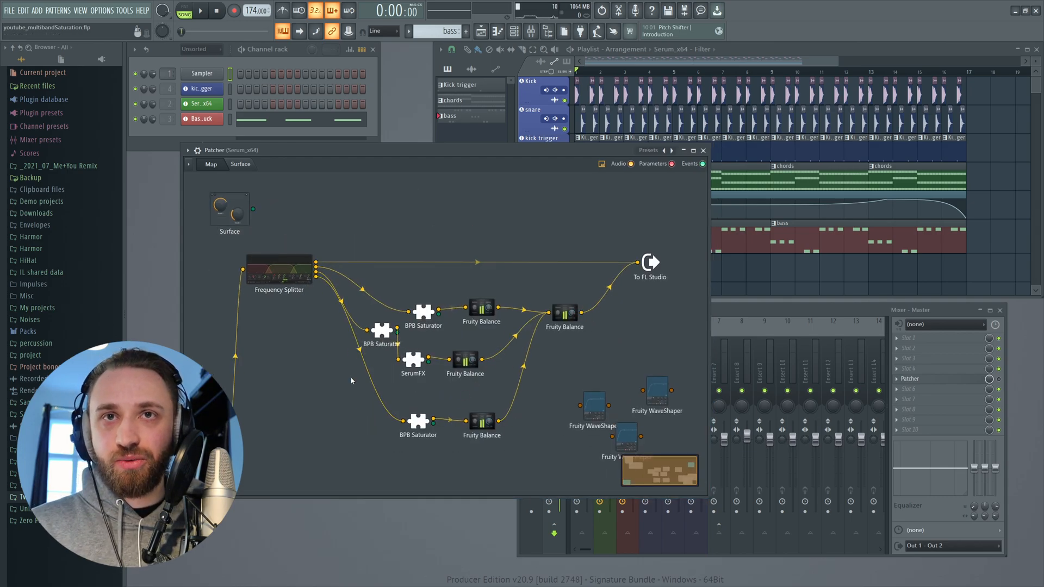
left_click_drag(585, 366, 631, 359)
right_click(660, 394)
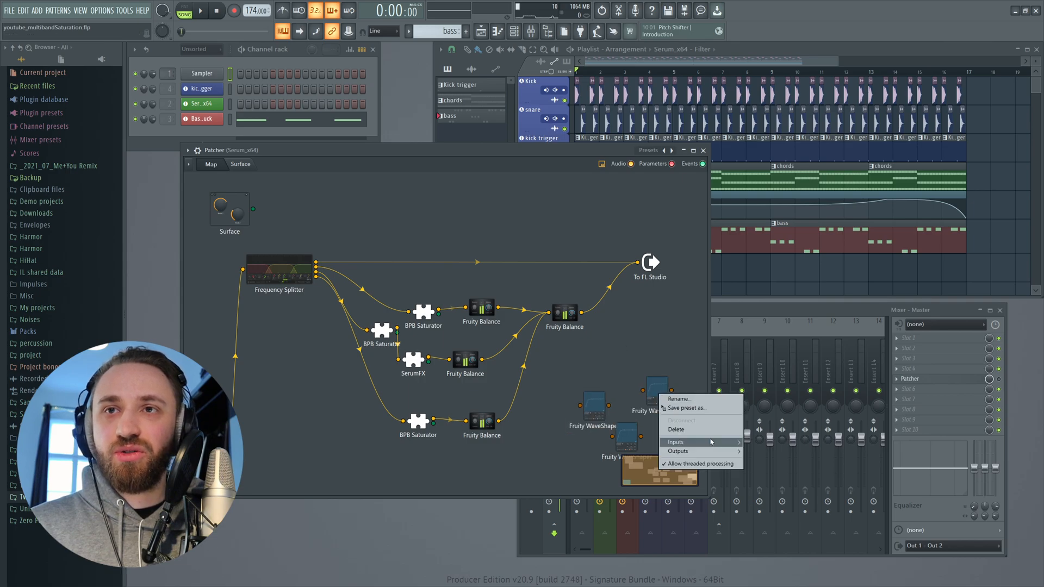
left_click(679, 430)
right_click(596, 411)
left_click(615, 446)
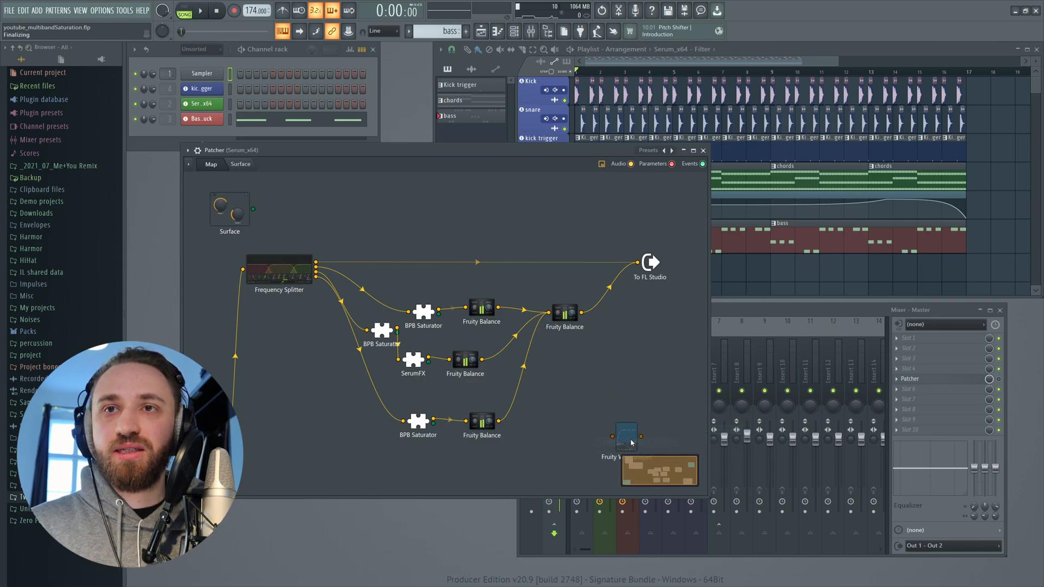
right_click(628, 435)
left_click(646, 471)
- Delete the three BPB Saturator plugins and SerumFX from the Patcher map
right_click(414, 331)
left_click(419, 367)
right_click(387, 336)
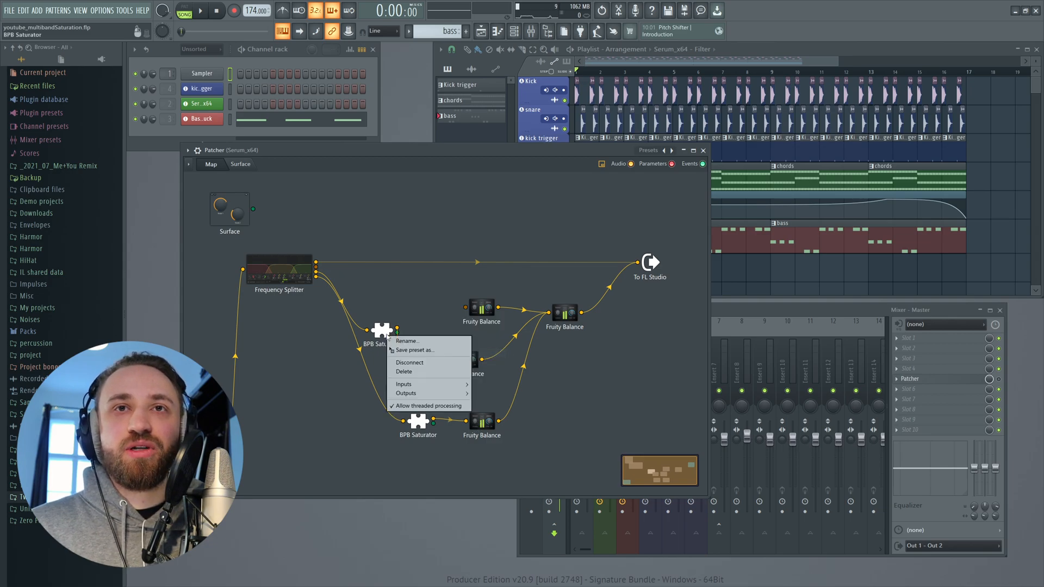
left_click(411, 374)
right_click(410, 362)
left_click(428, 399)
right_click(414, 425)
left_click(430, 461)
- Add a Decapitator plugin to the Patcher map and close its window
right_click(369, 372)
mouse_move(392, 383)
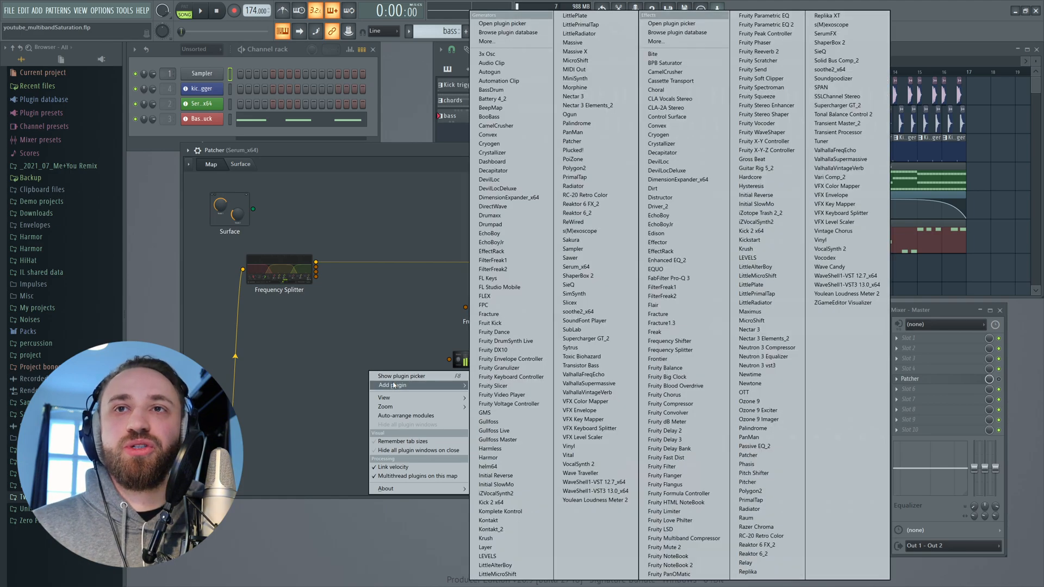
left_click(669, 153)
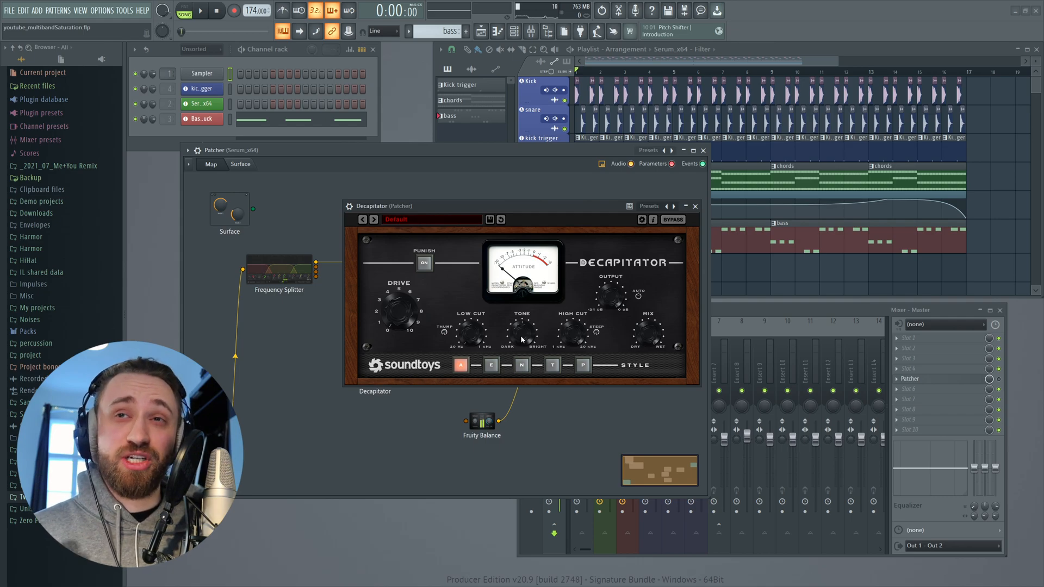
left_click_drag(533, 212, 446, 211)
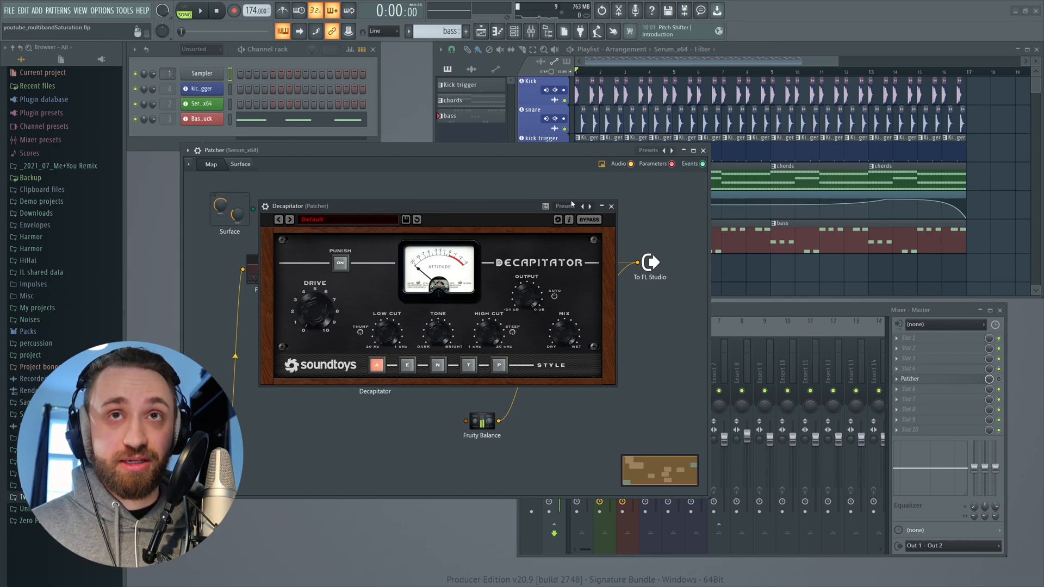
left_click(611, 206)
- Make two copies of Decapitator and connect a Frequency Splitter band output into the bottom one
right_click(397, 361)
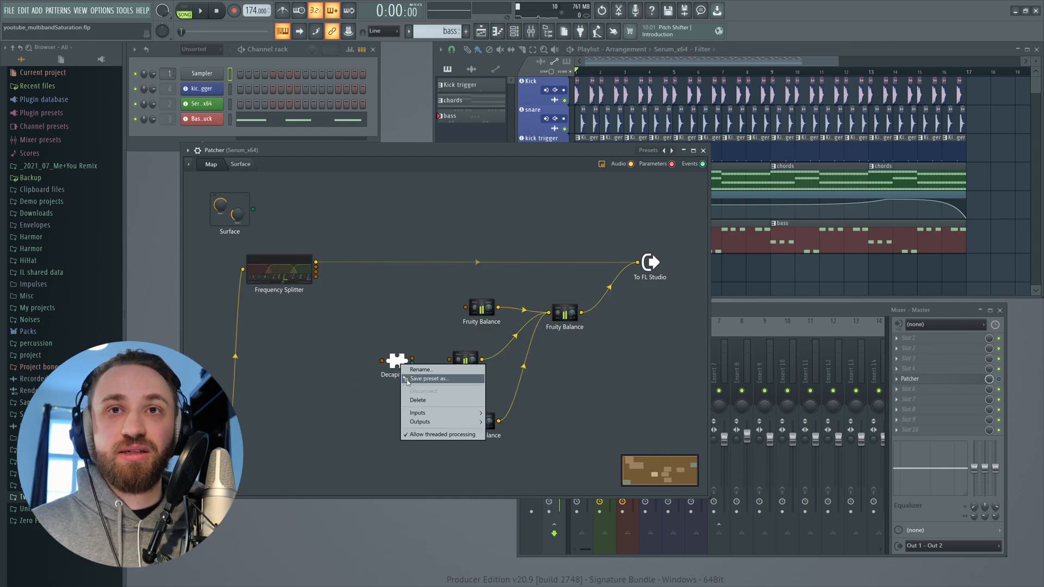
left_click(417, 380)
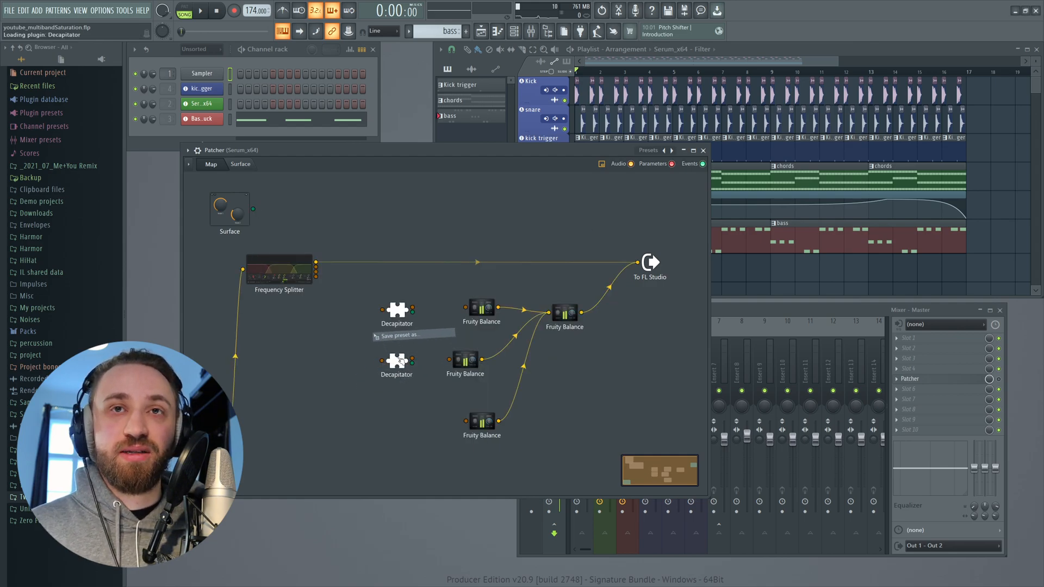
right_click(390, 360)
left_click(393, 419)
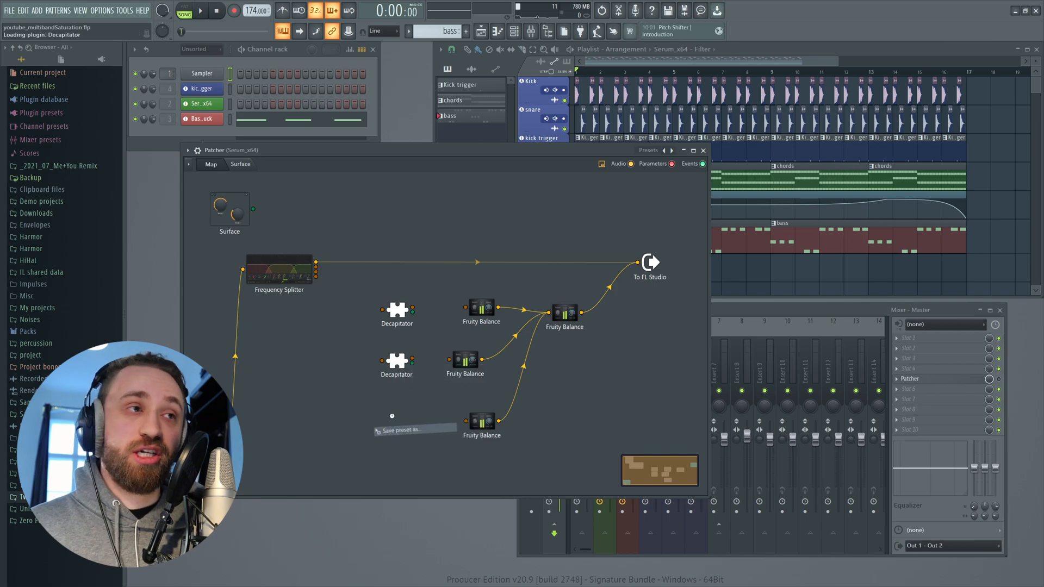
left_click_drag(316, 276, 466, 421)
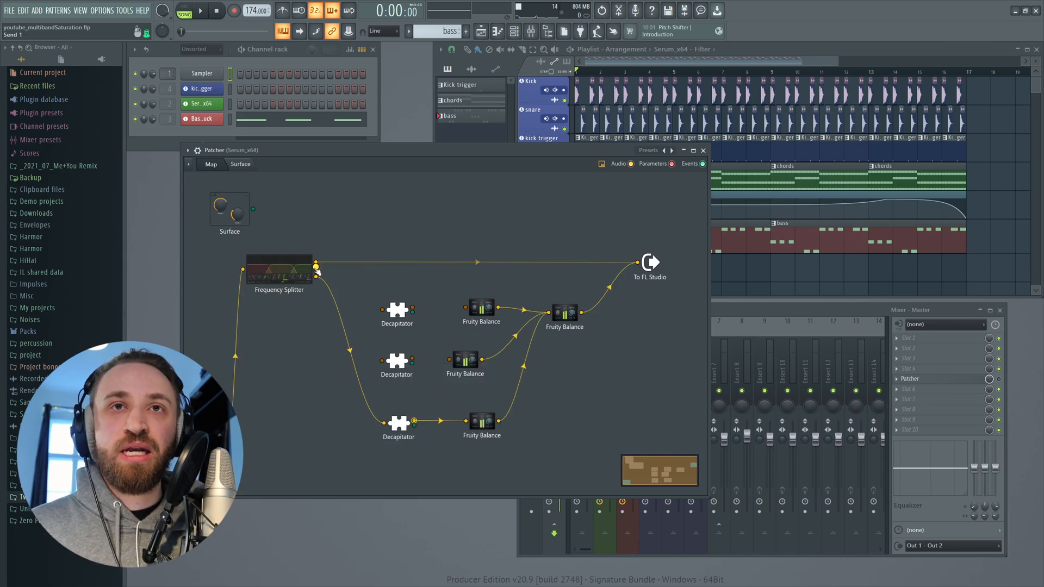
- Connect the remaining Frequency Splitter band outputs into the top and middle Decapitators
left_click_drag(316, 267, 382, 310)
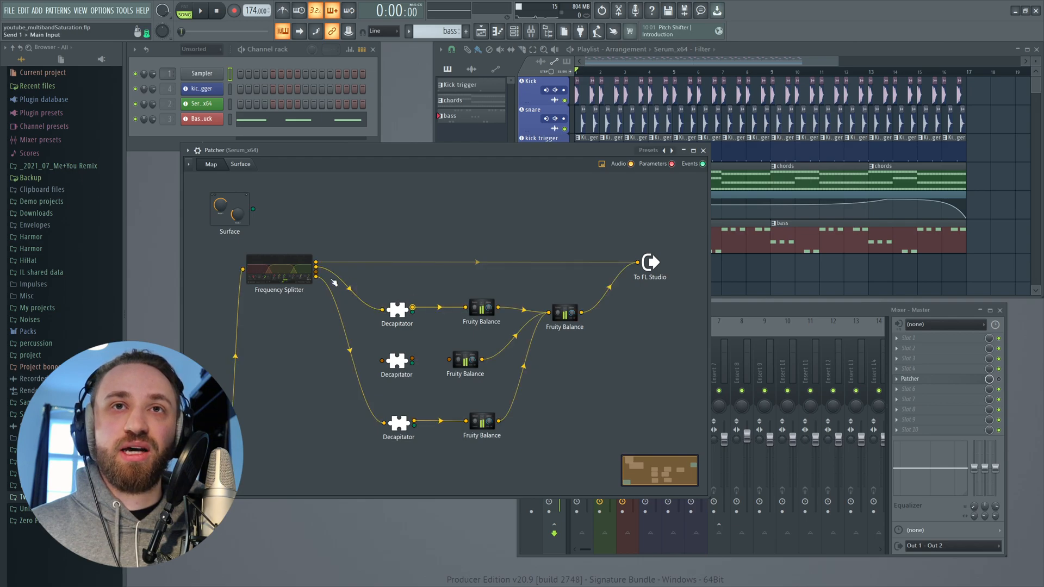
left_click_drag(316, 272, 449, 359)
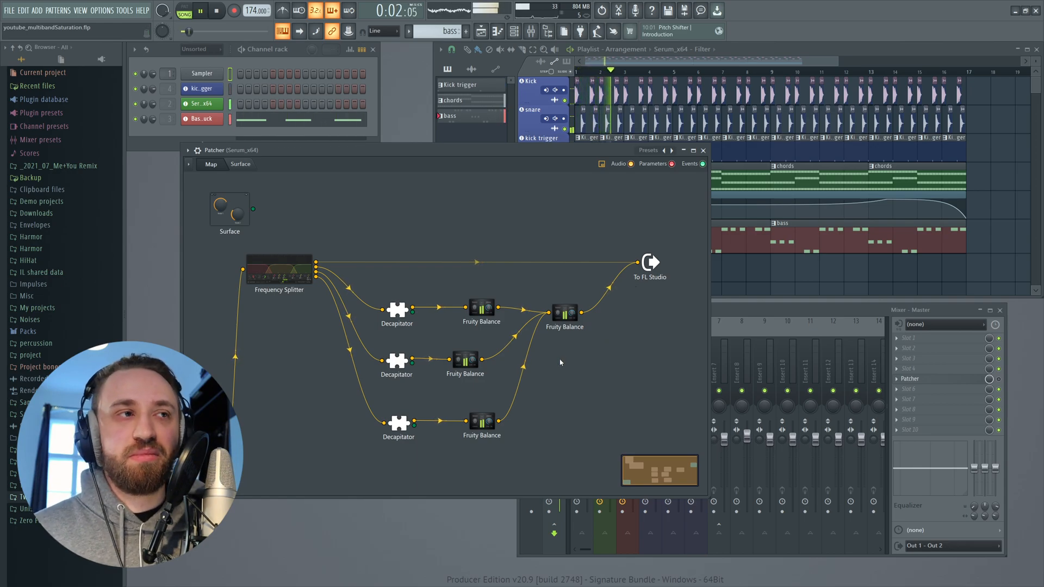
- Open the bottom Decapitator, set its Drive to about 8.8, and close the plugin window
double_click(404, 425)
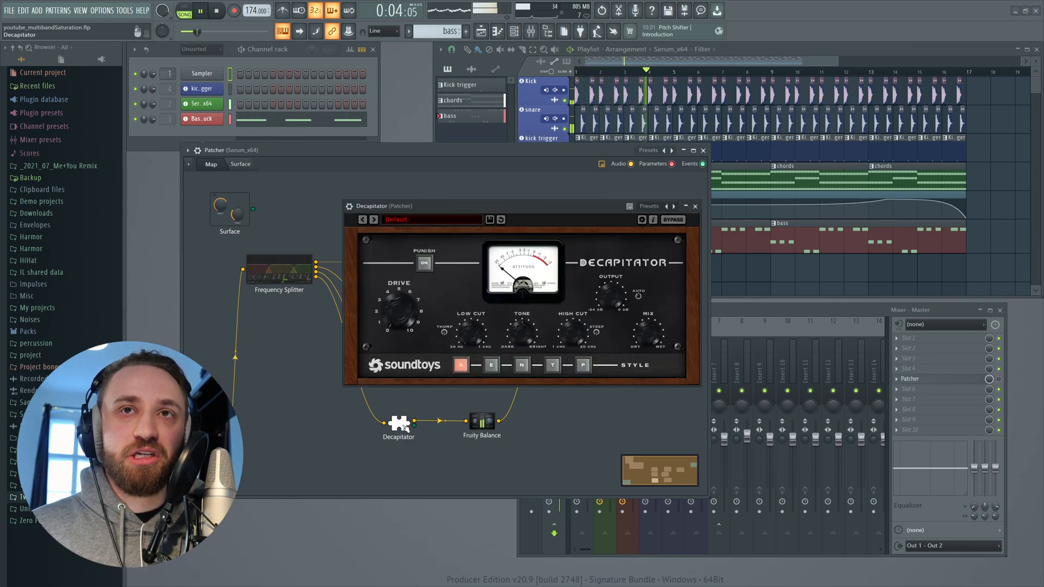
left_click_drag(457, 207, 438, 208)
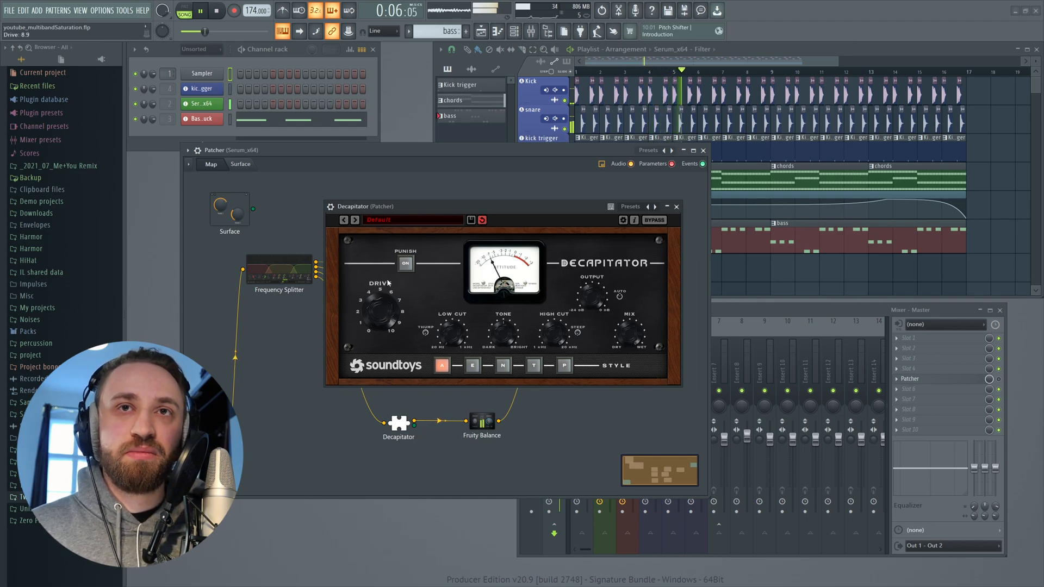
mouse_move(381, 308)
left_mouse_down()
mouse_move(389, 288)
mouse_move(383, 335)
mouse_move(381, 325)
left_mouse_up()
left_click(407, 267)
left_click(408, 268)
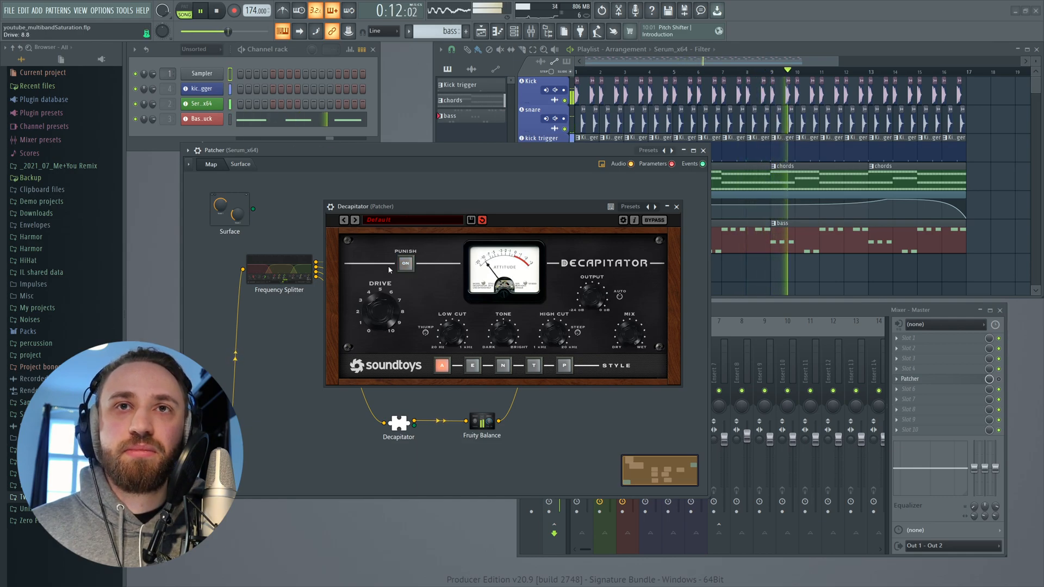
left_click(676, 206)
- Play the project and toggle the mixer effect slot to audition the saturation chain
key("space")
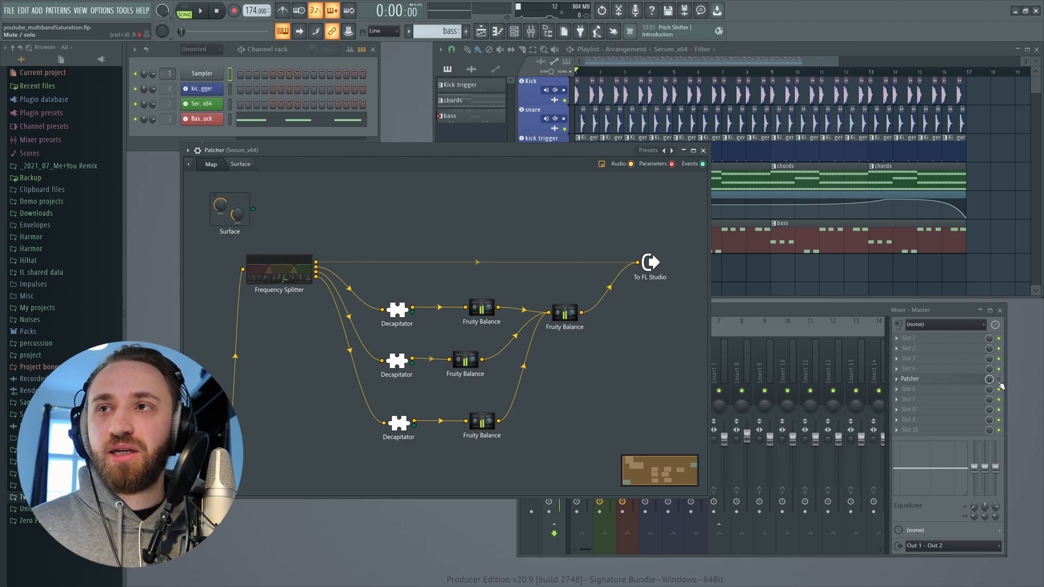
left_click(793, 321)
left_click(567, 260)
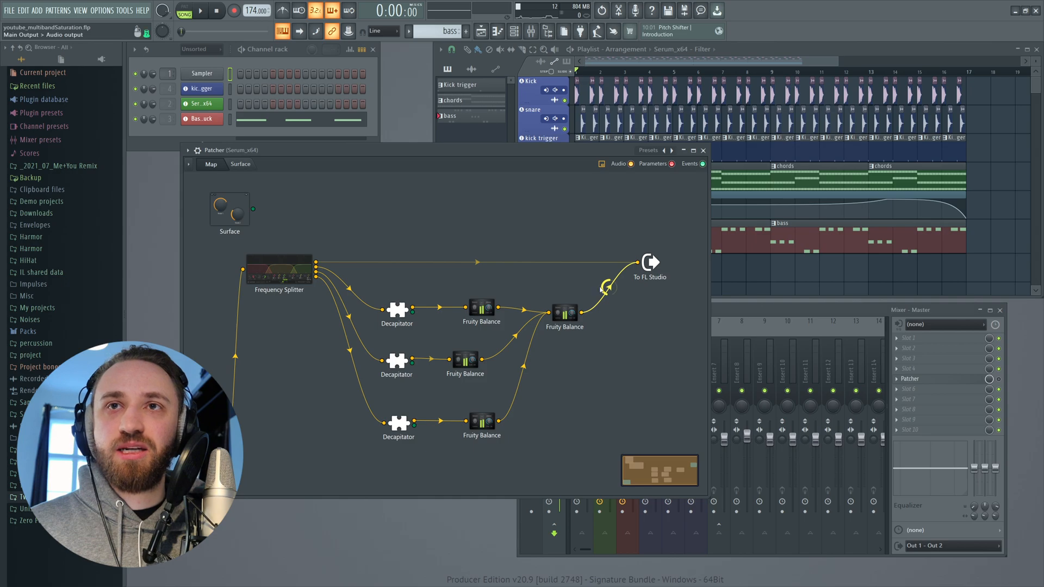
left_click(749, 311)
key("space")
left_click(605, 376)
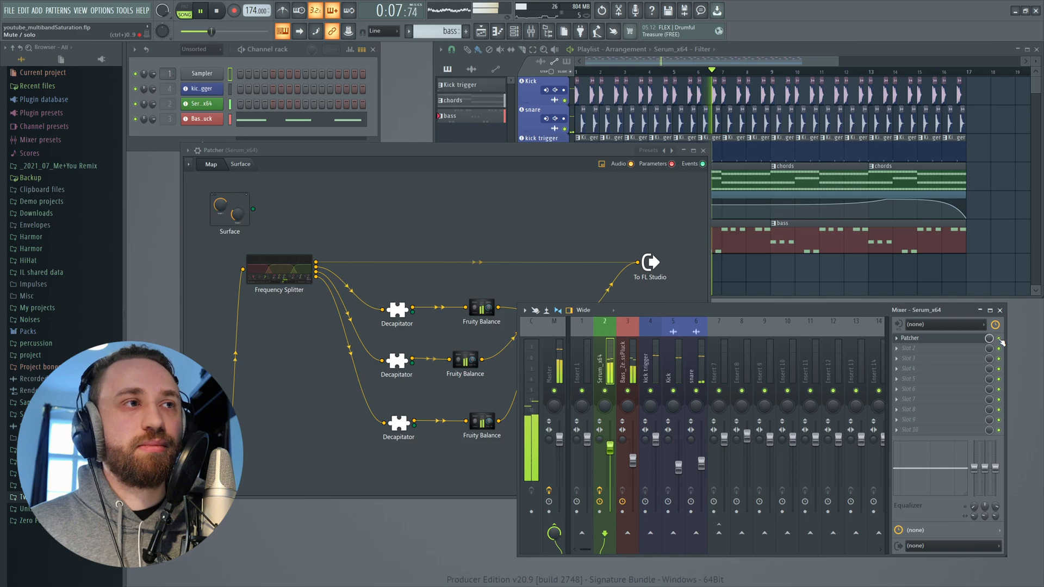
key("space")
- Open the top Decapitator, toggle Punch, keep style A, set Tone to about -1.1 dB and Drive to about 3.5, then close it
left_click_drag(504, 156, 483, 153)
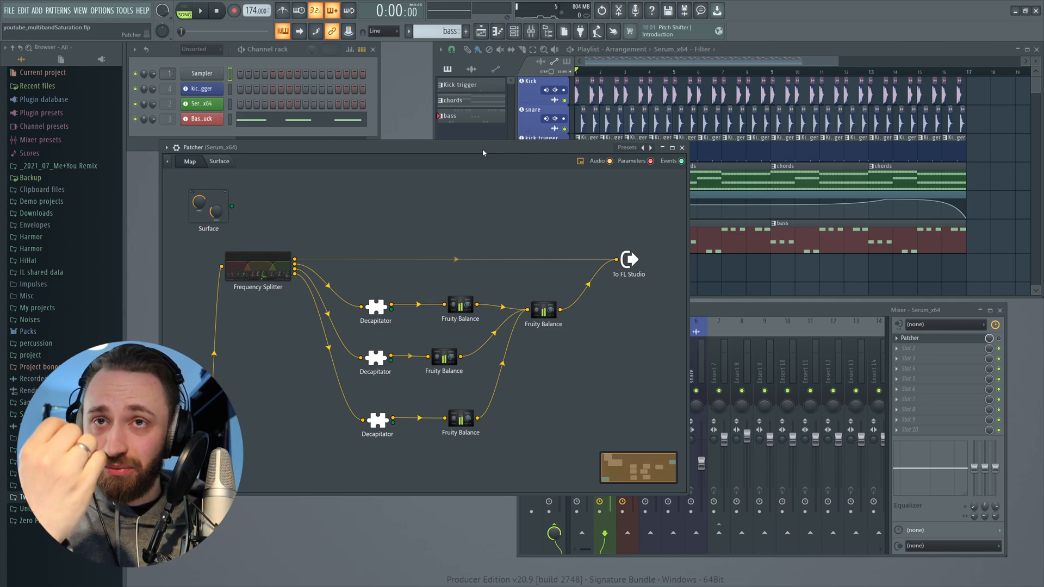
left_click_drag(390, 419, 385, 419)
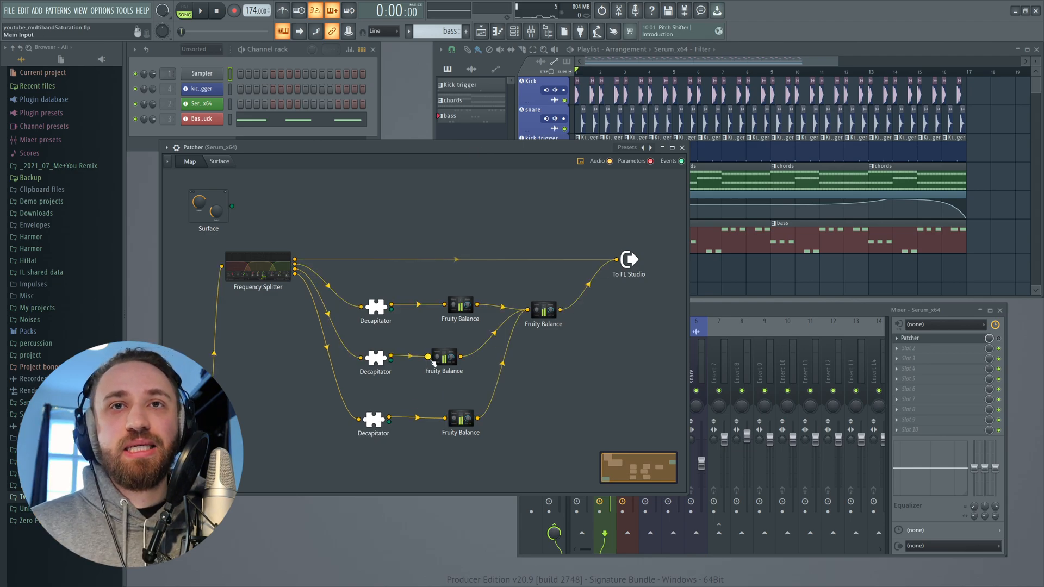
left_click(373, 311)
left_click_drag(475, 205, 500, 207)
key("space")
left_click(397, 258)
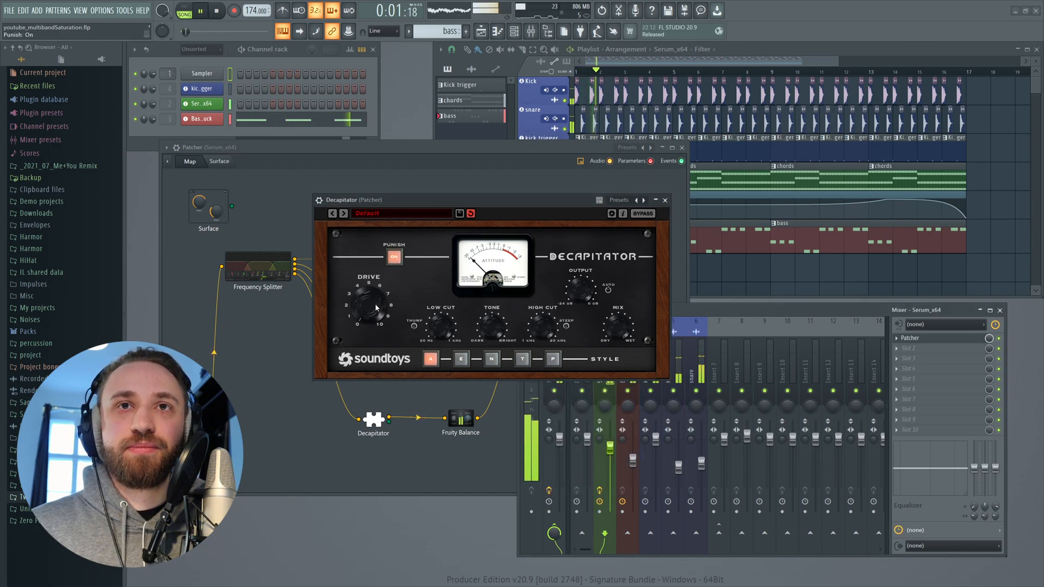
left_click(393, 261)
left_click(394, 258)
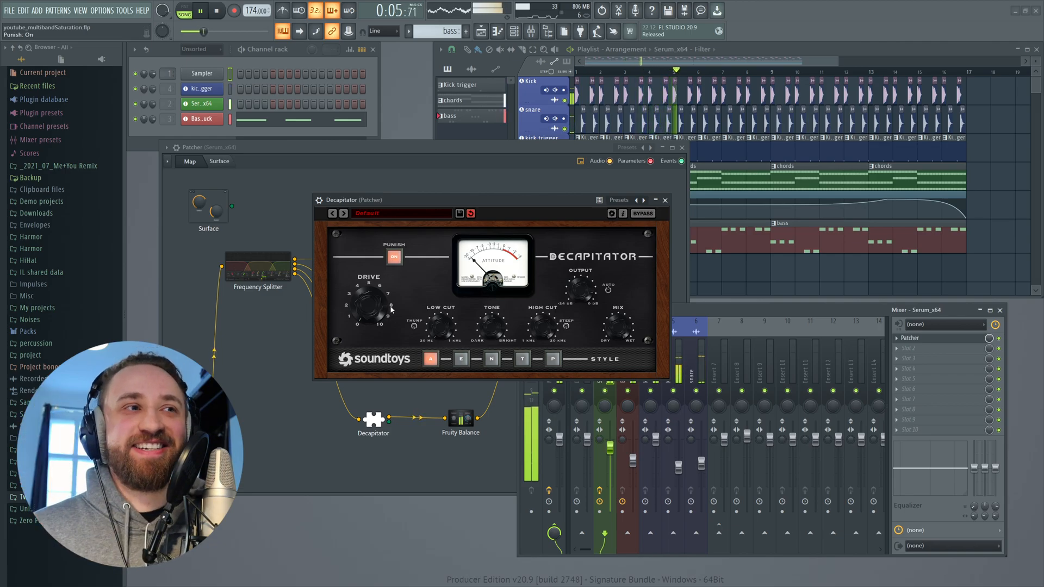
left_click(394, 258)
mouse_move(371, 320)
left_mouse_down()
mouse_move(373, 285)
mouse_move(370, 305)
left_mouse_up()
left_click_drag(485, 331, 486, 319)
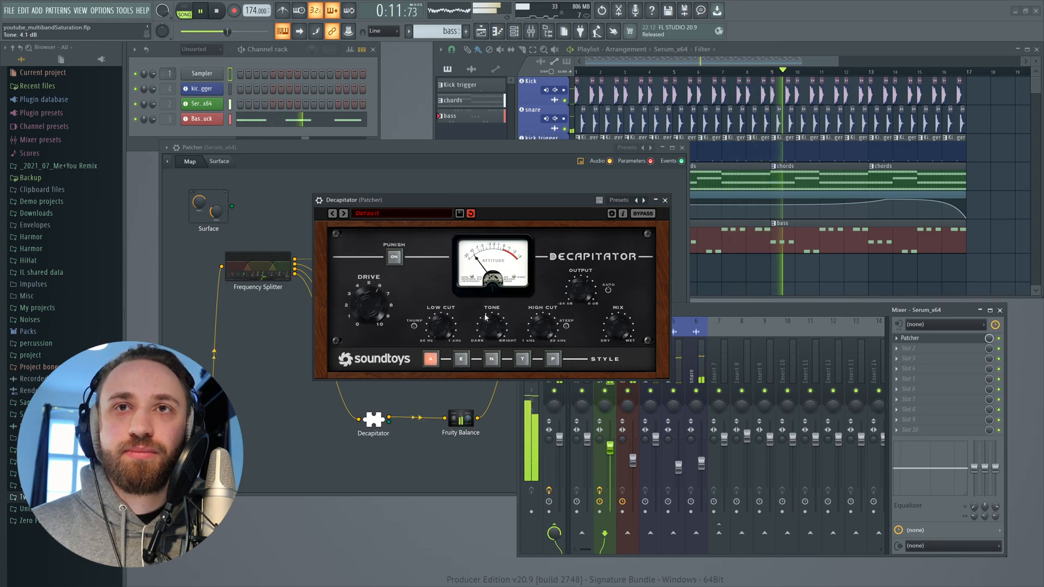
left_click(461, 359)
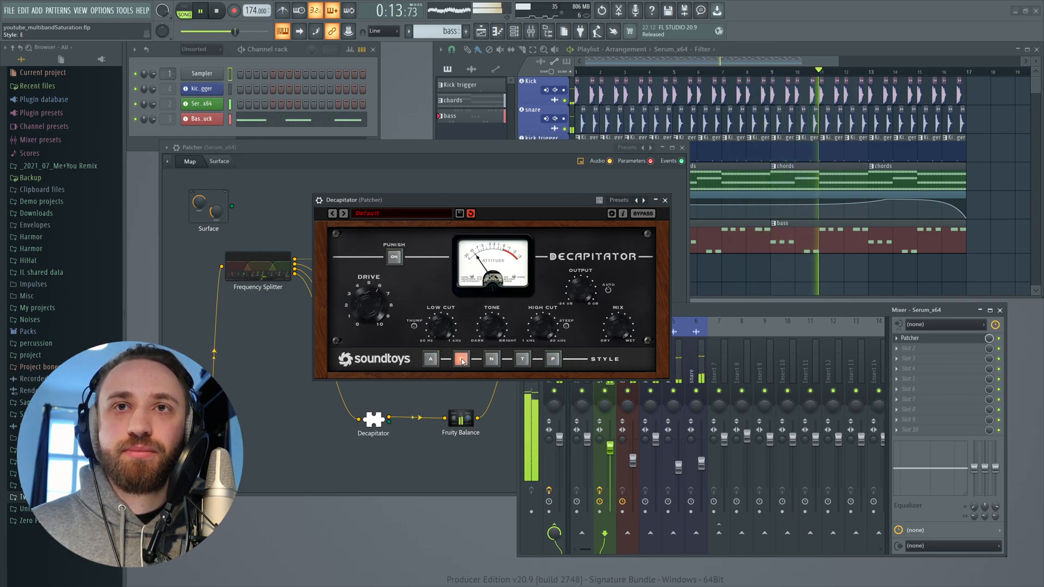
left_click(431, 359)
left_click_drag(491, 314, 491, 322)
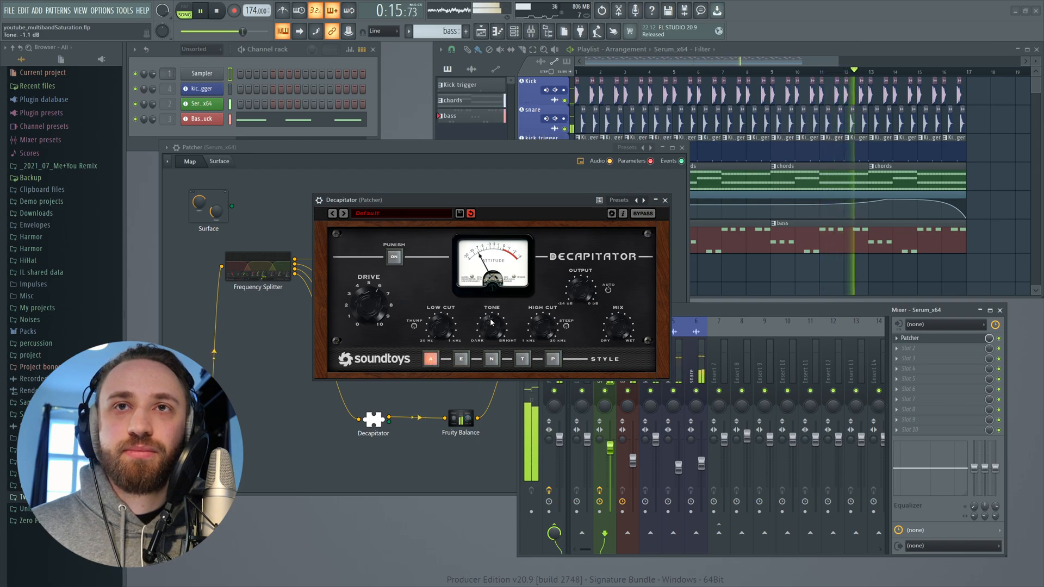
left_click_drag(369, 306, 372, 328)
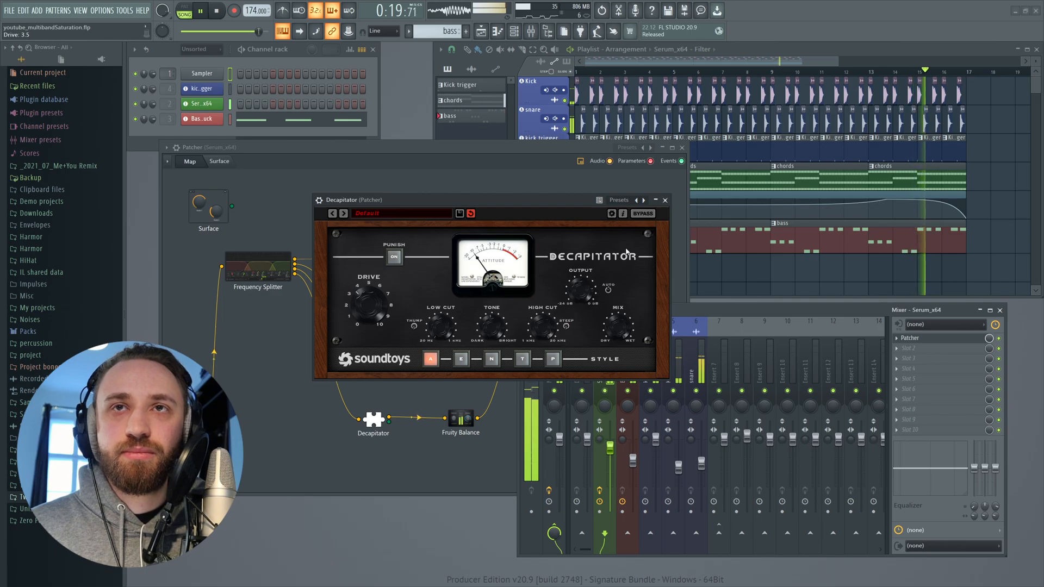
left_click(664, 200)
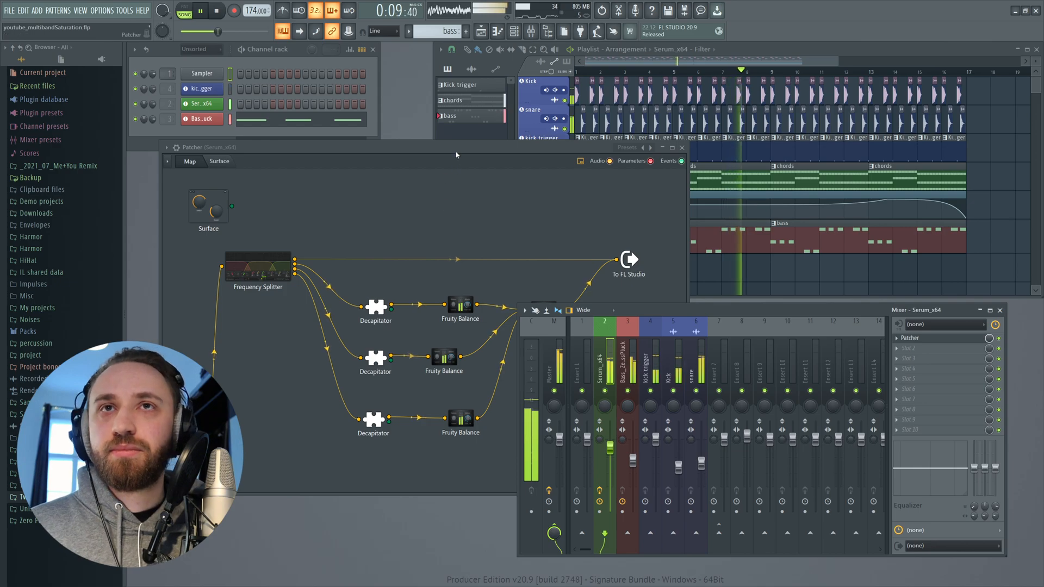
- Open the middle Decapitator, choose style E, lower its Drive, set Mix to about 78.5%, and close it
left_click_drag(456, 155, 449, 152)
key("space")
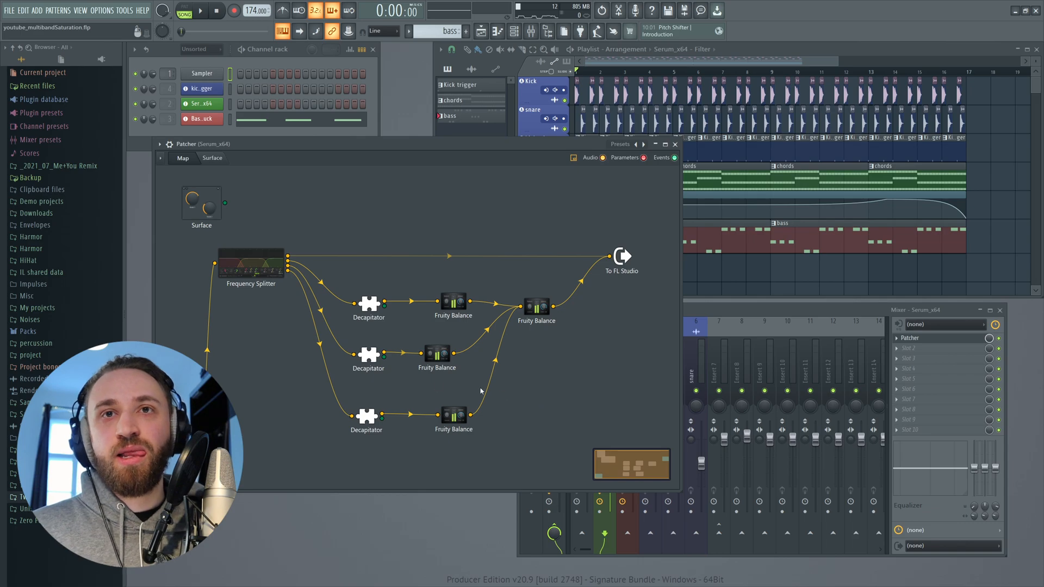
left_click(362, 357)
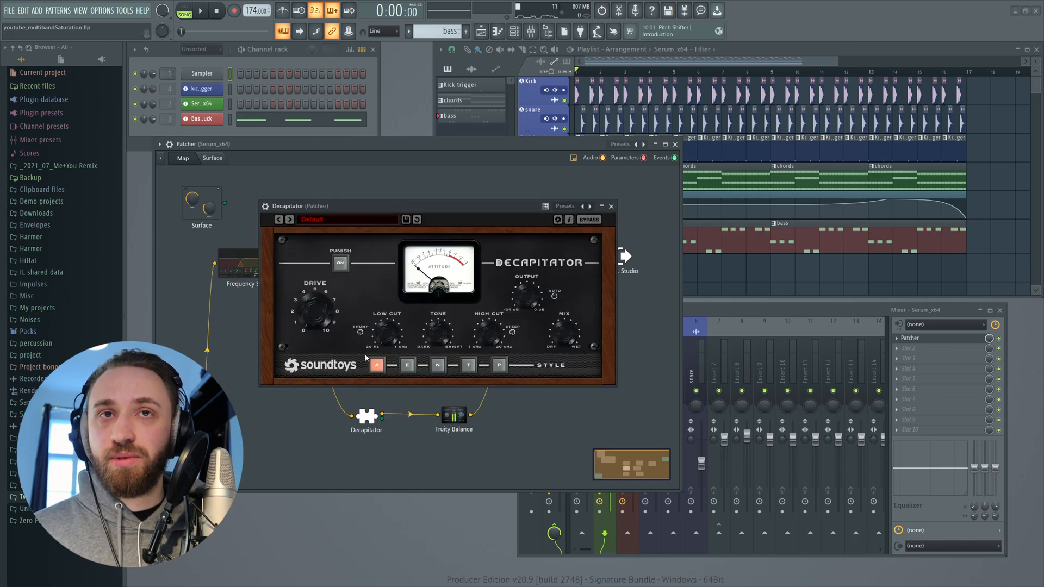
key("space")
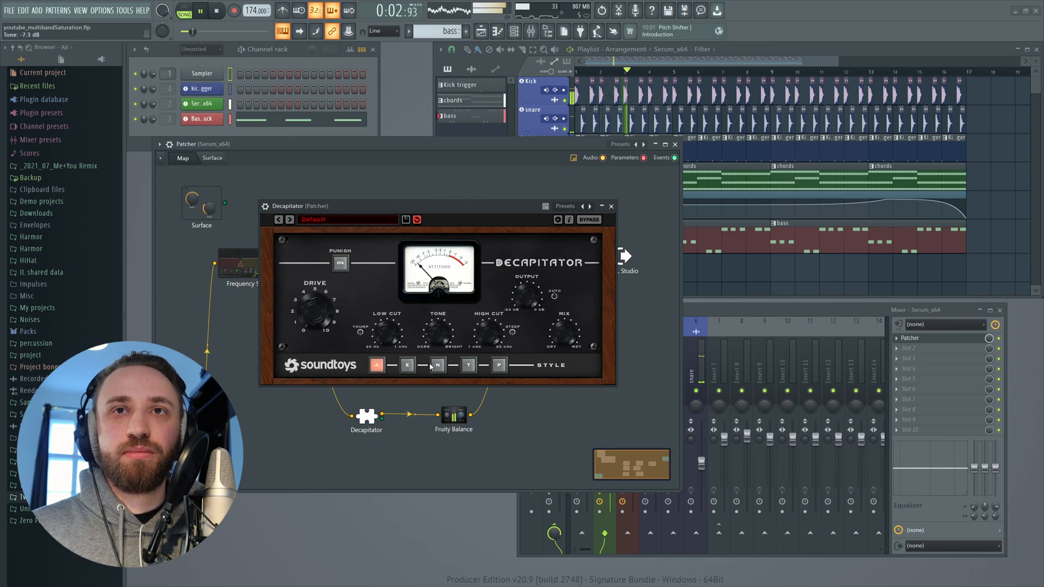
left_click(408, 366)
mouse_move(321, 314)
left_mouse_down()
mouse_move(324, 275)
mouse_move(314, 321)
left_mouse_up()
left_click_drag(561, 336, 561, 375)
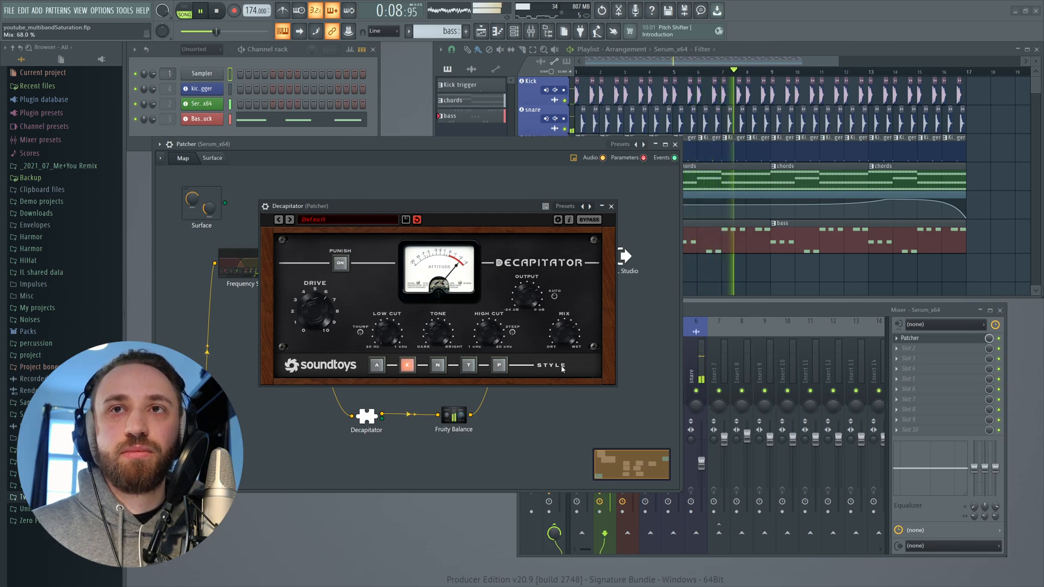
left_click_drag(568, 332, 562, 365)
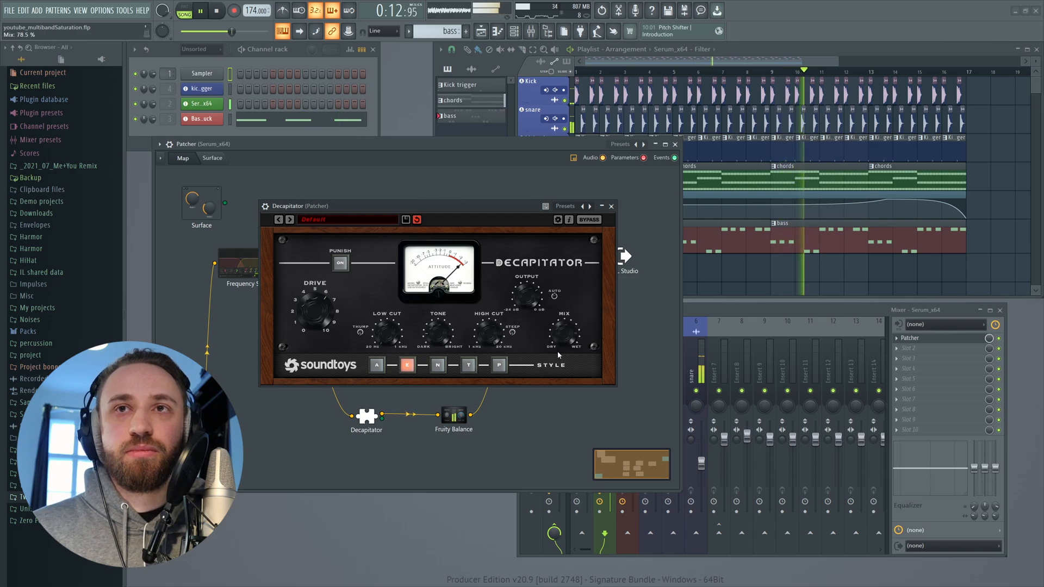
left_click(611, 207)
- Audition the chain by toggling the Patcher slot and playing a selected section of the playlist
left_click(1002, 340)
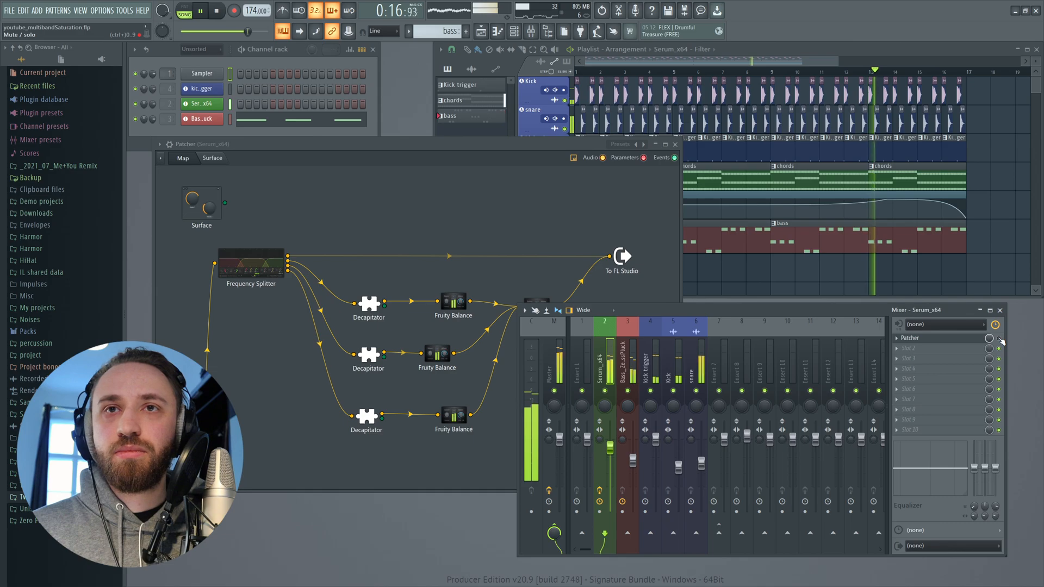
key("space")
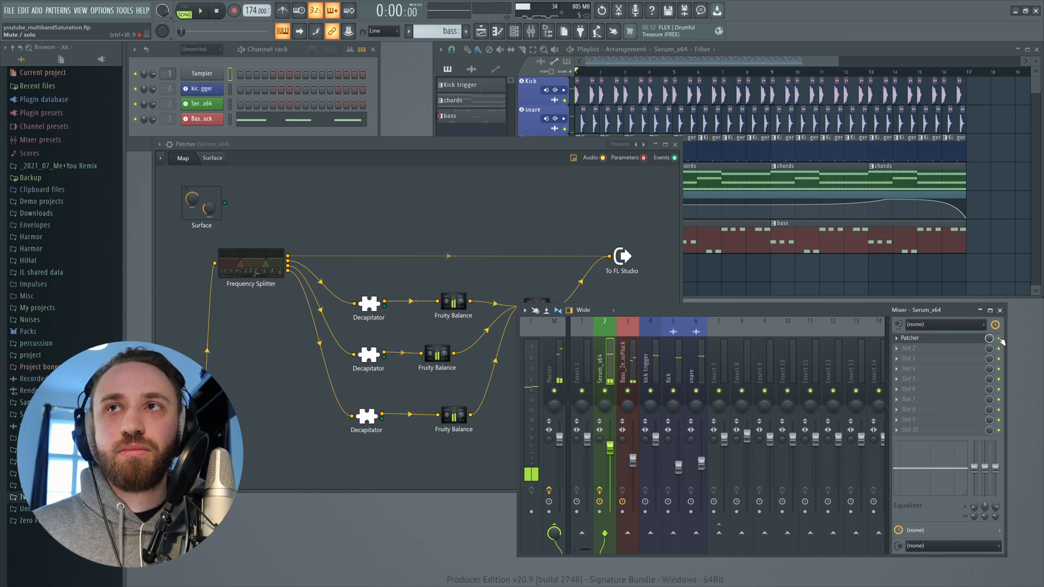
left_click(651, 72)
left_click_drag(677, 72, 771, 73)
key("space")
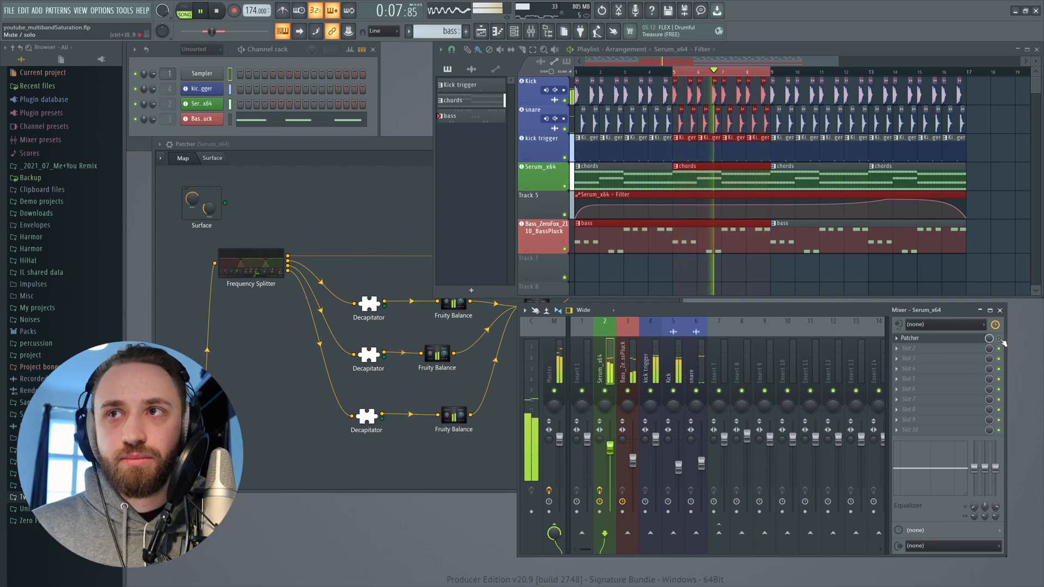
key("space")
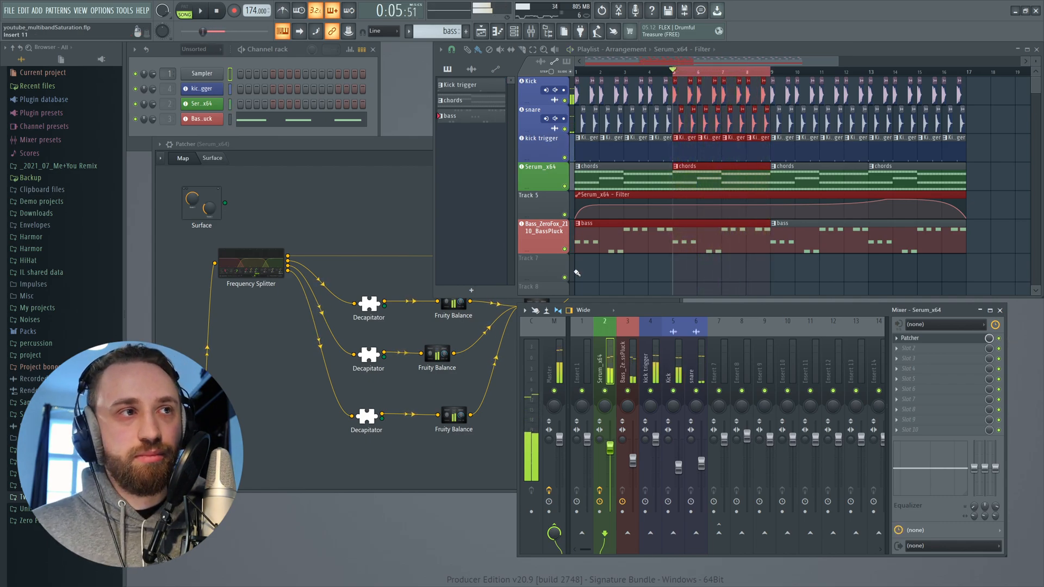
left_click(379, 195)
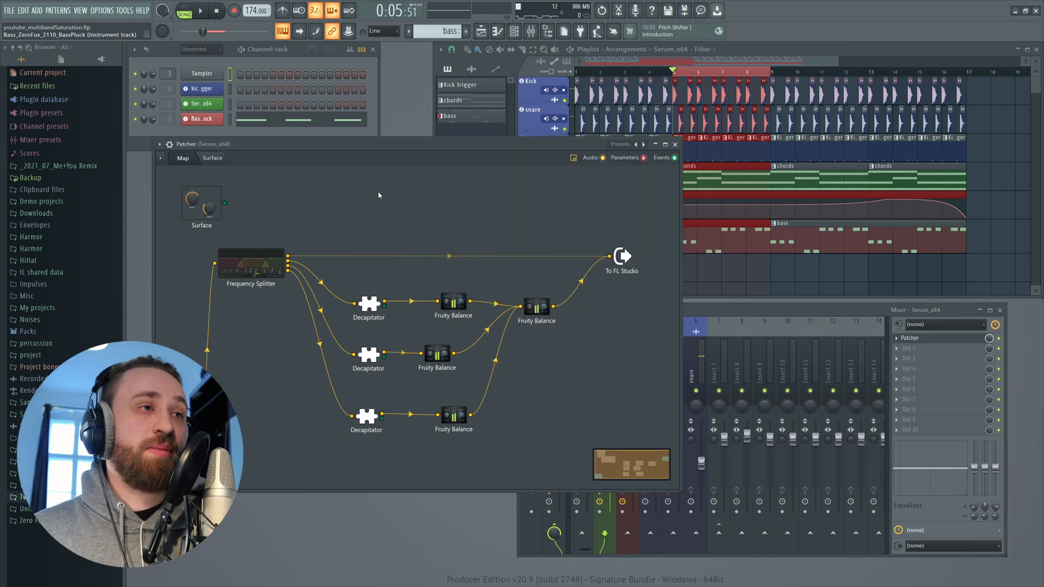
left_click(752, 65)
left_click(345, 171)
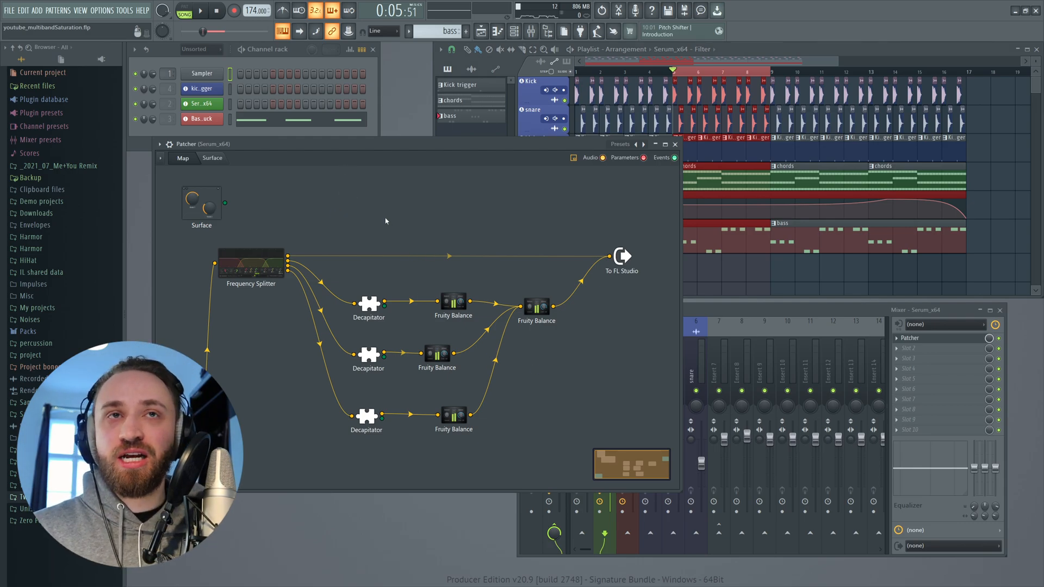
left_click_drag(350, 146, 381, 145)
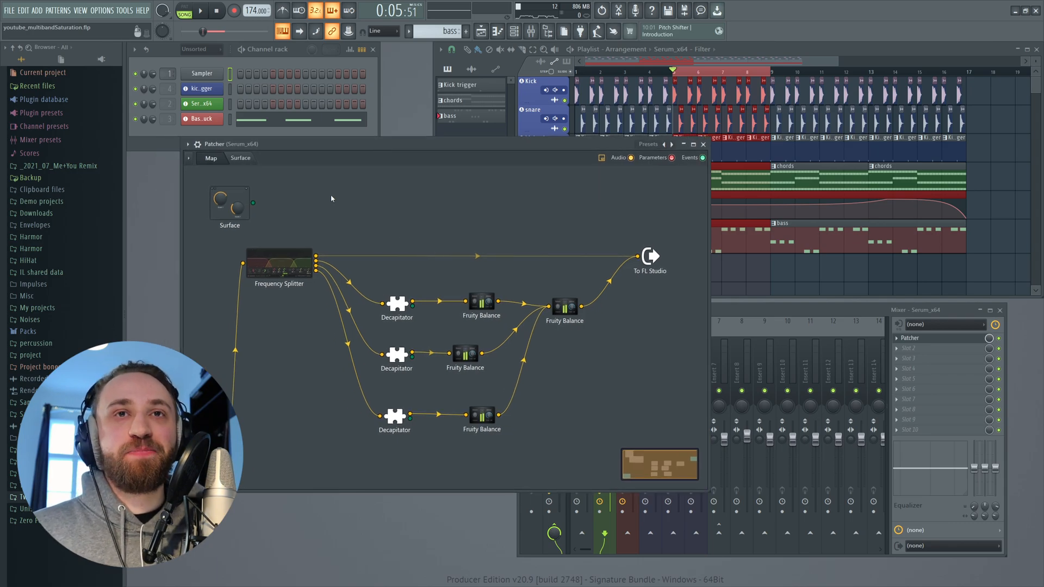
- Open the Frequency Splitter to review its band crossover settings, then close it
left_click(276, 258)
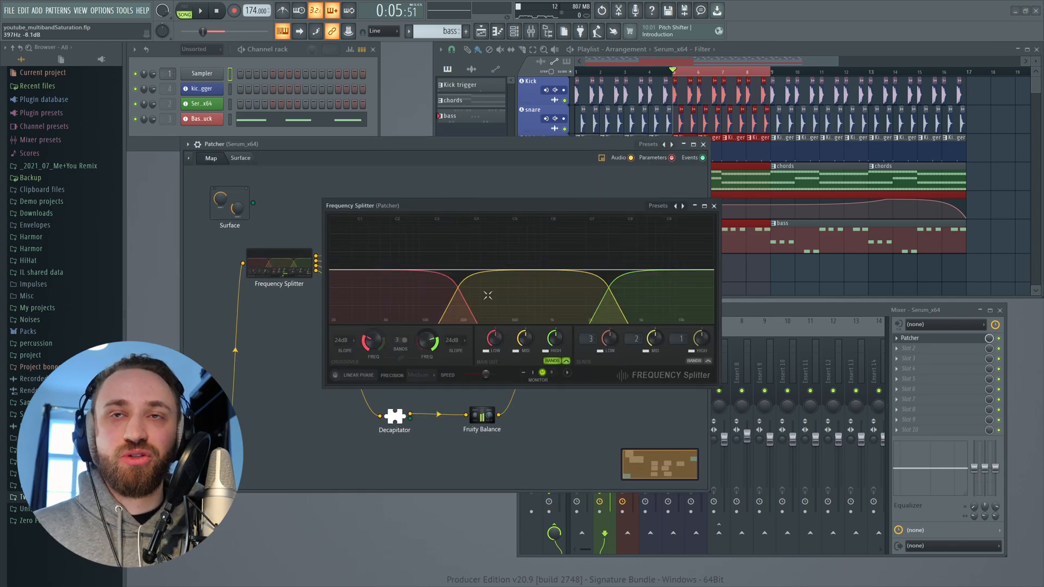
left_click(714, 205)
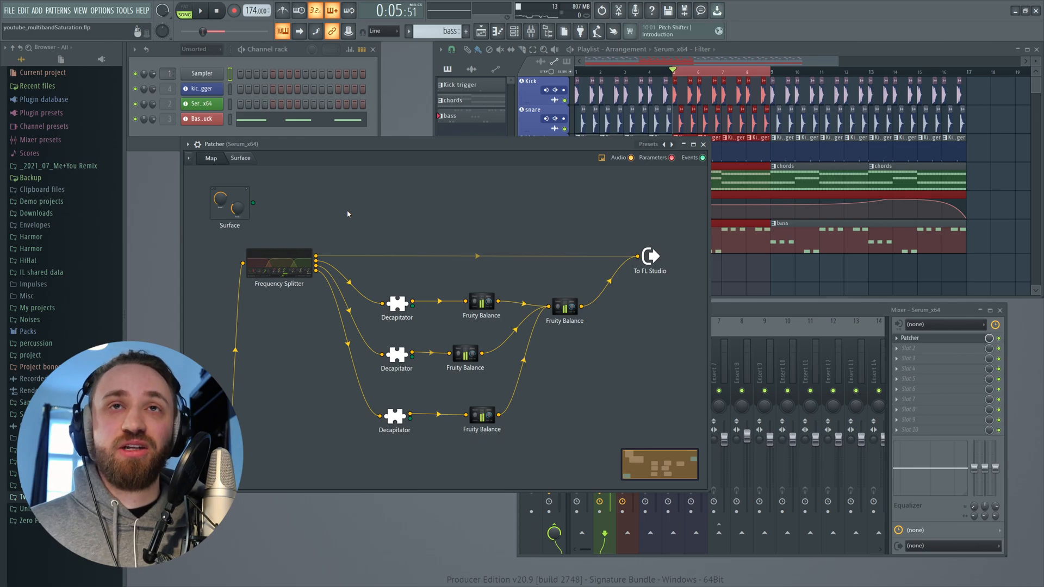
left_click(188, 144)
left_click(370, 193)
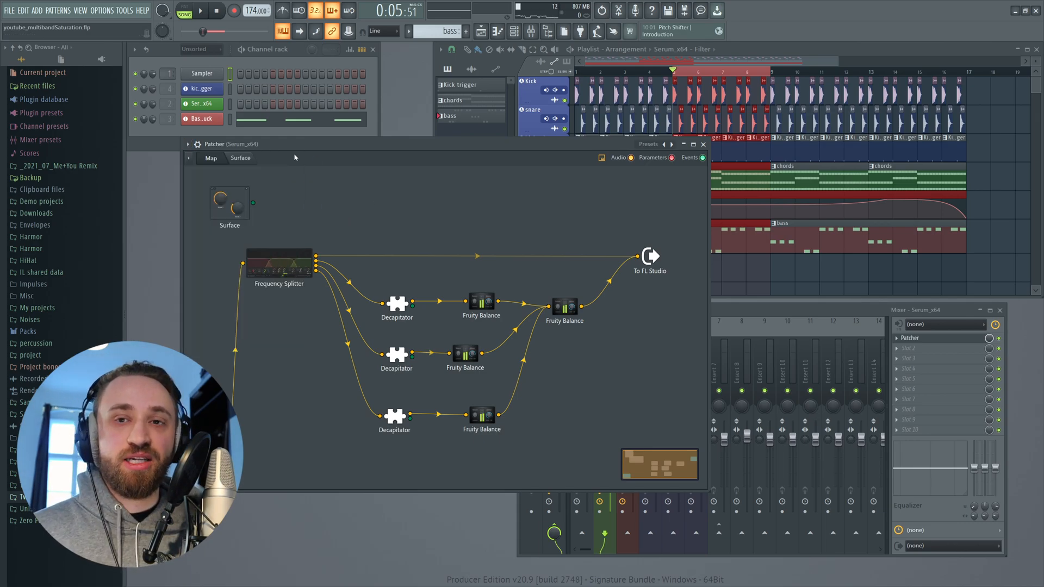